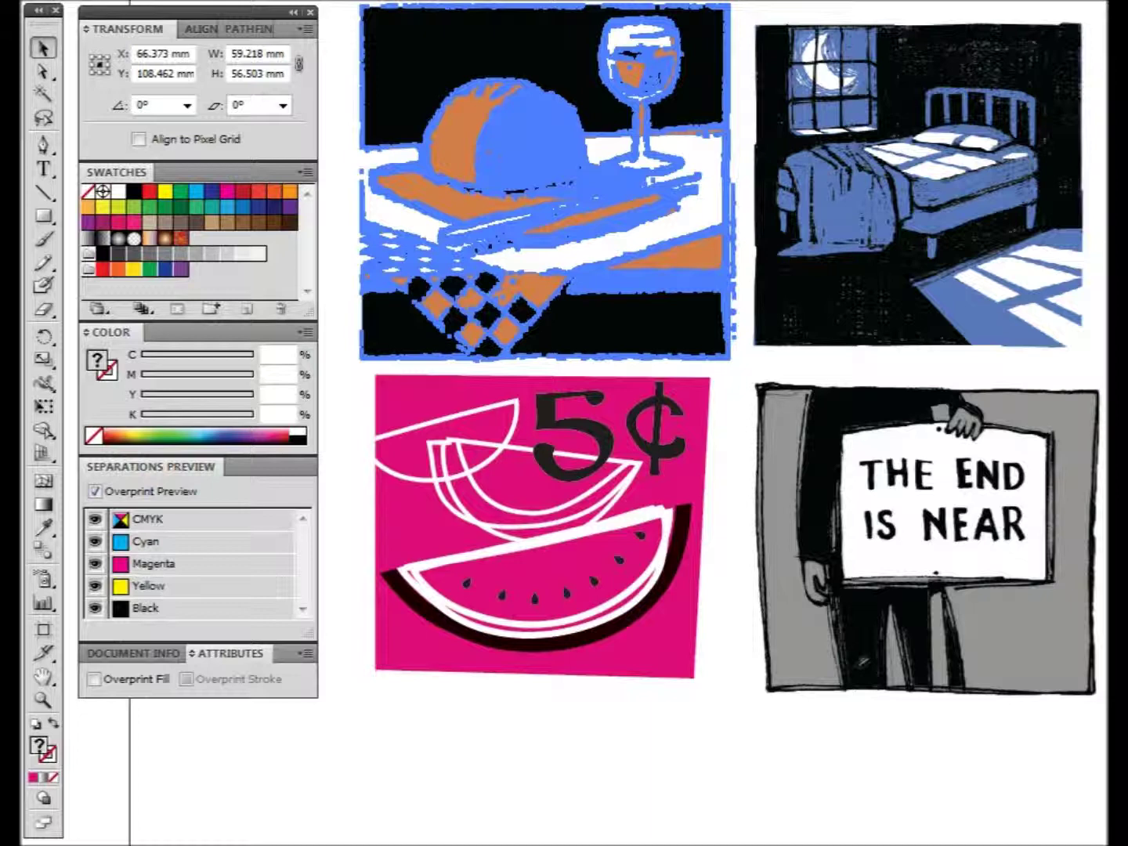
# Select and deselect each of the four illustrations, then open and dismiss the File menu
pyautogui.click(796, 657)
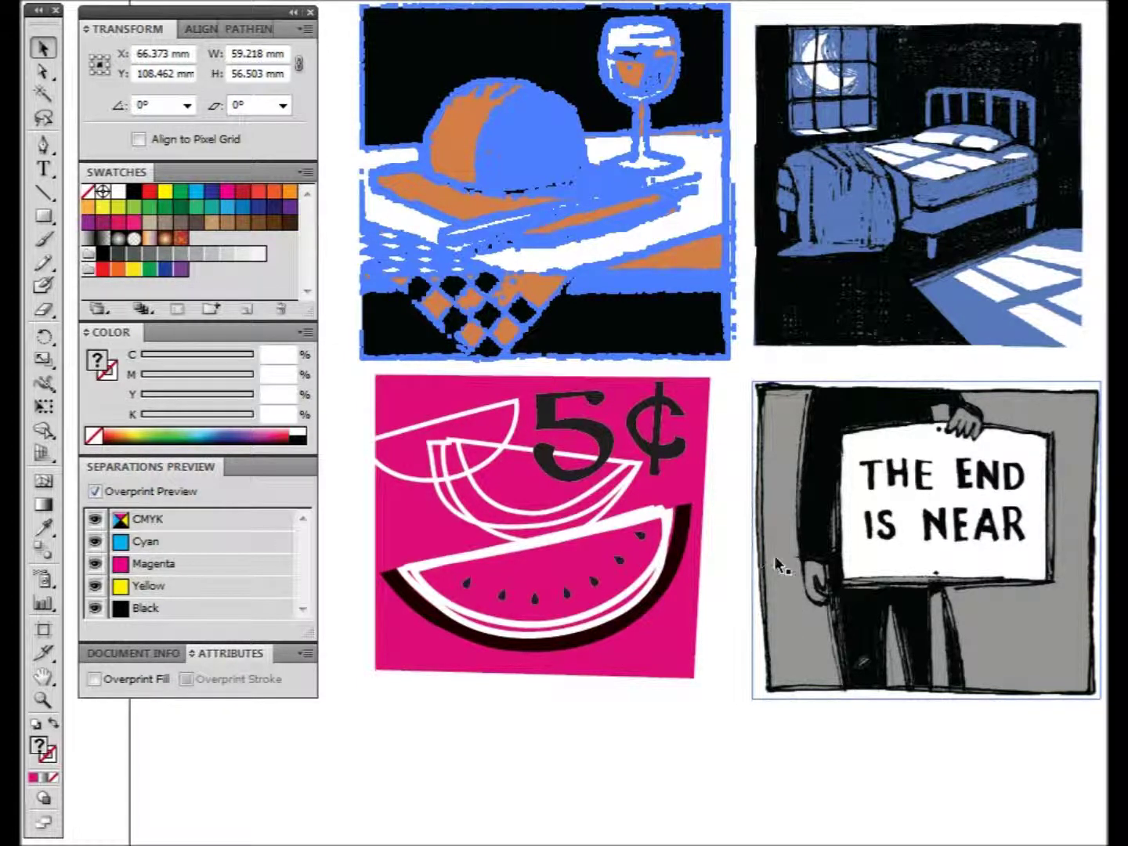
pyautogui.click(729, 564)
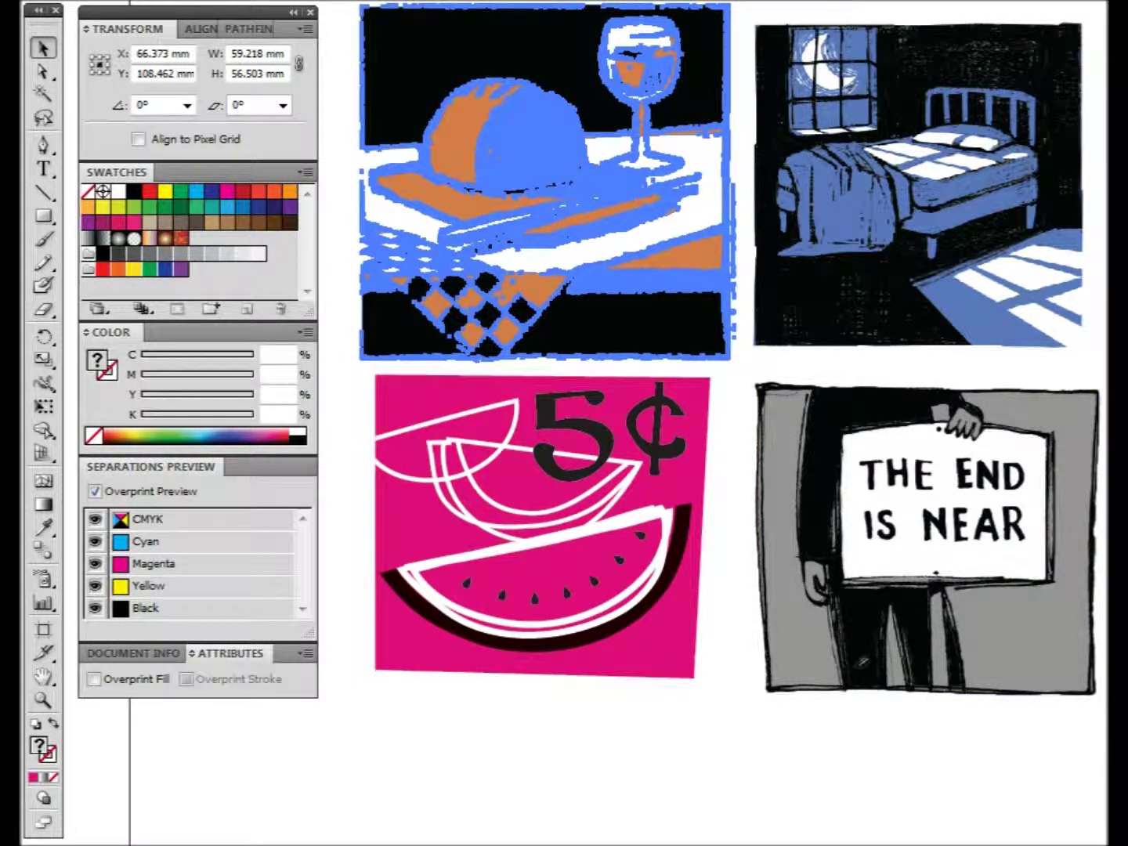
pyautogui.hotkey('ctrl', 'shift', 'a')
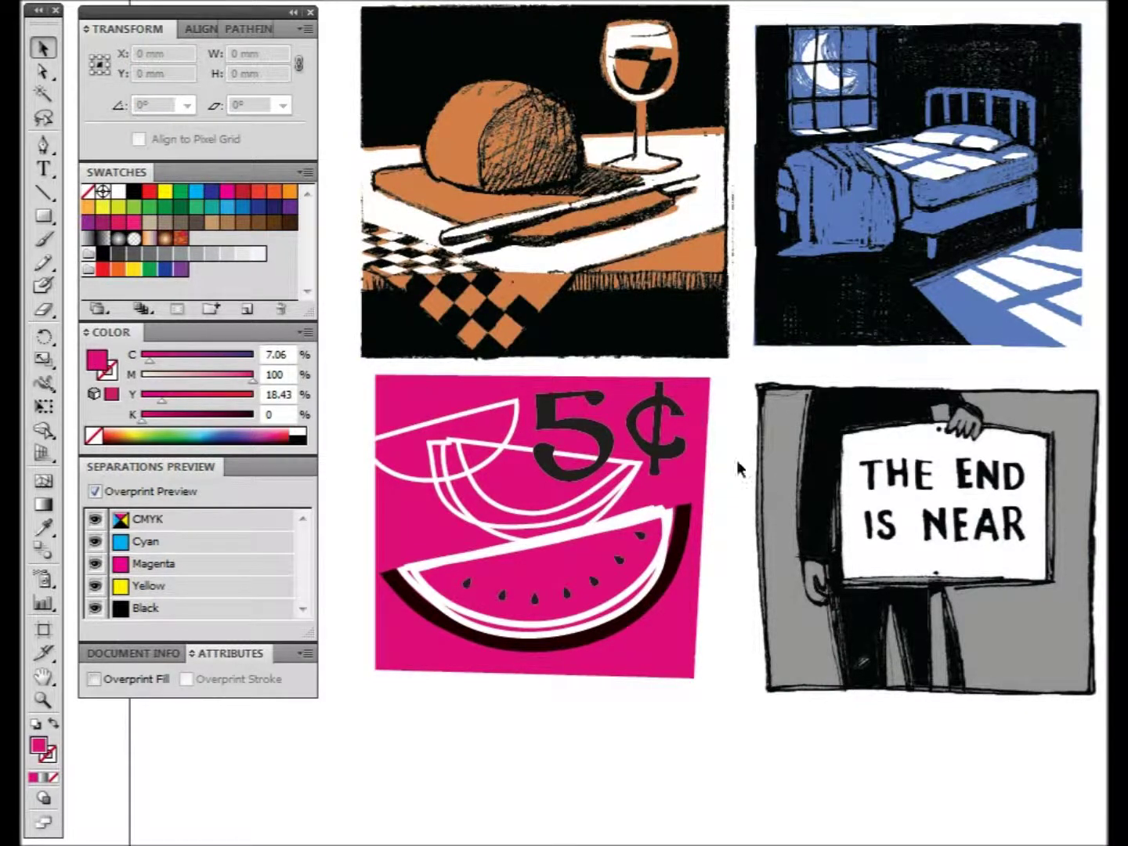
pyautogui.click(622, 298)
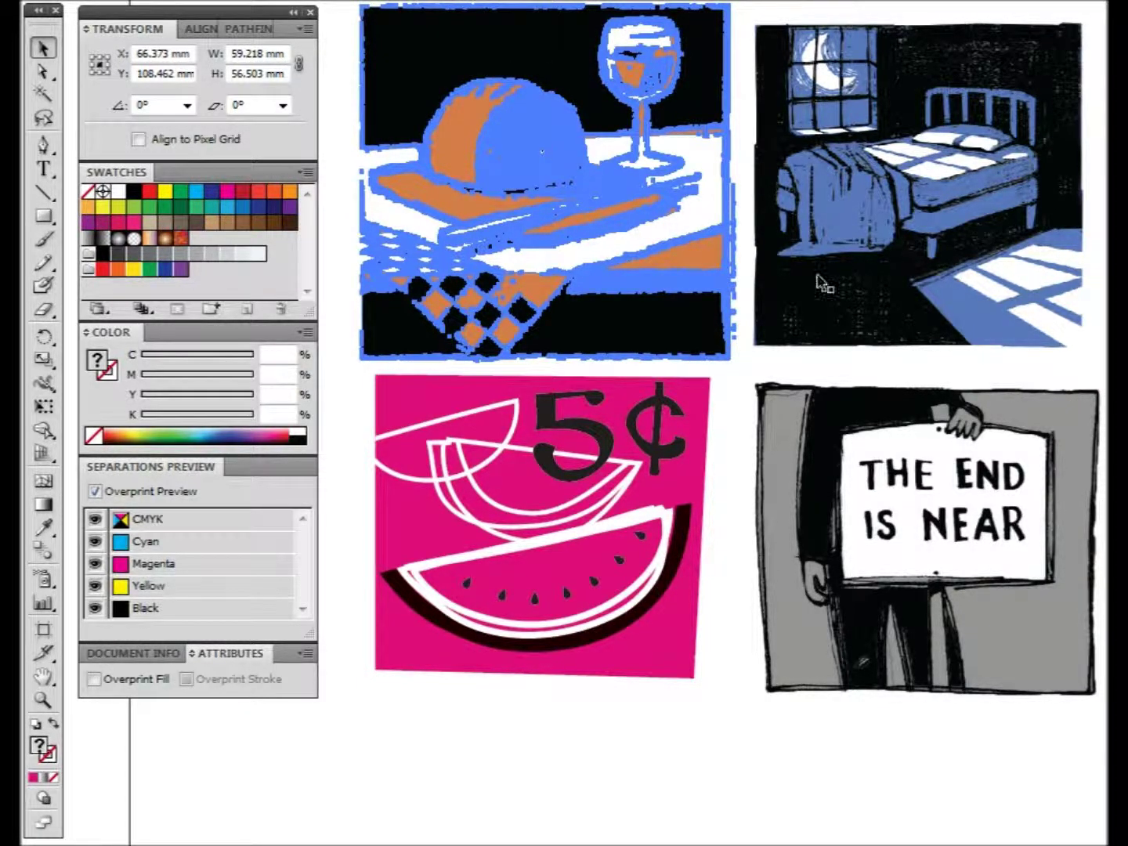
pyautogui.click(819, 279)
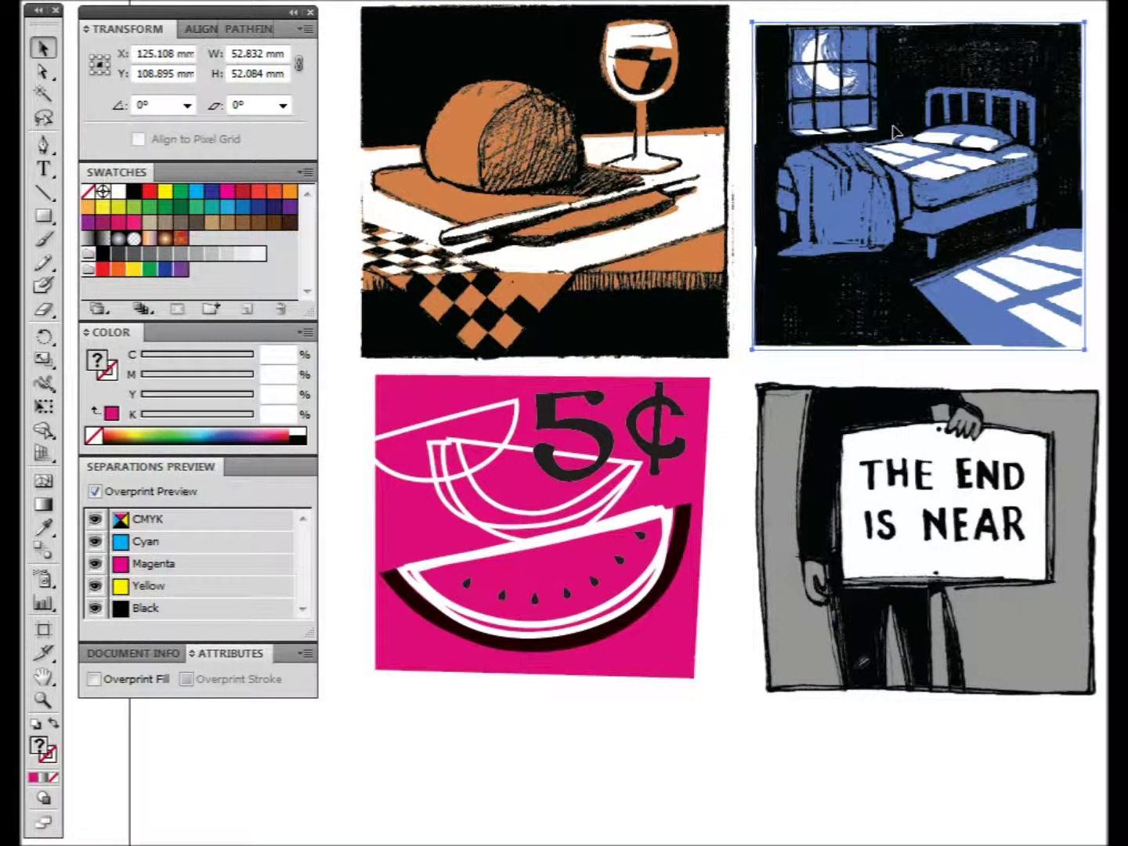
pyautogui.click(876, 466)
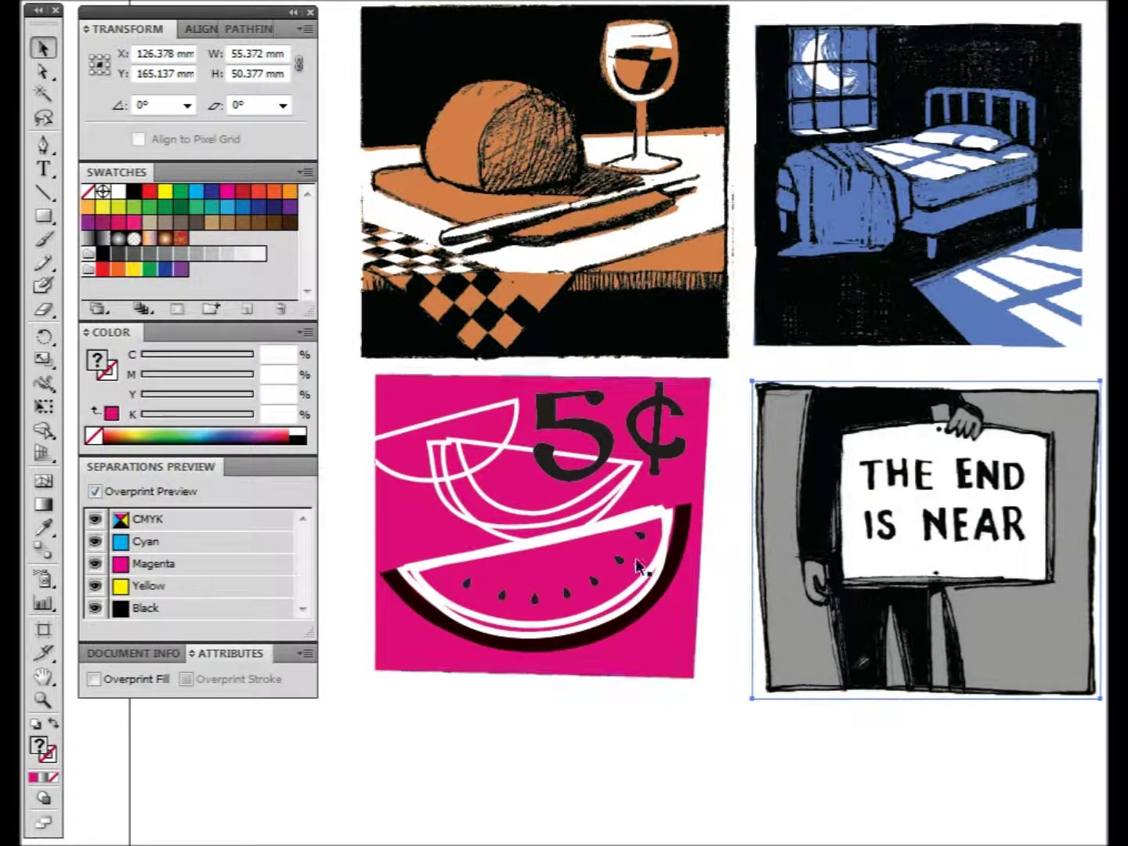
pyautogui.moveTo(615, 783); pyautogui.dragTo(442, 415)
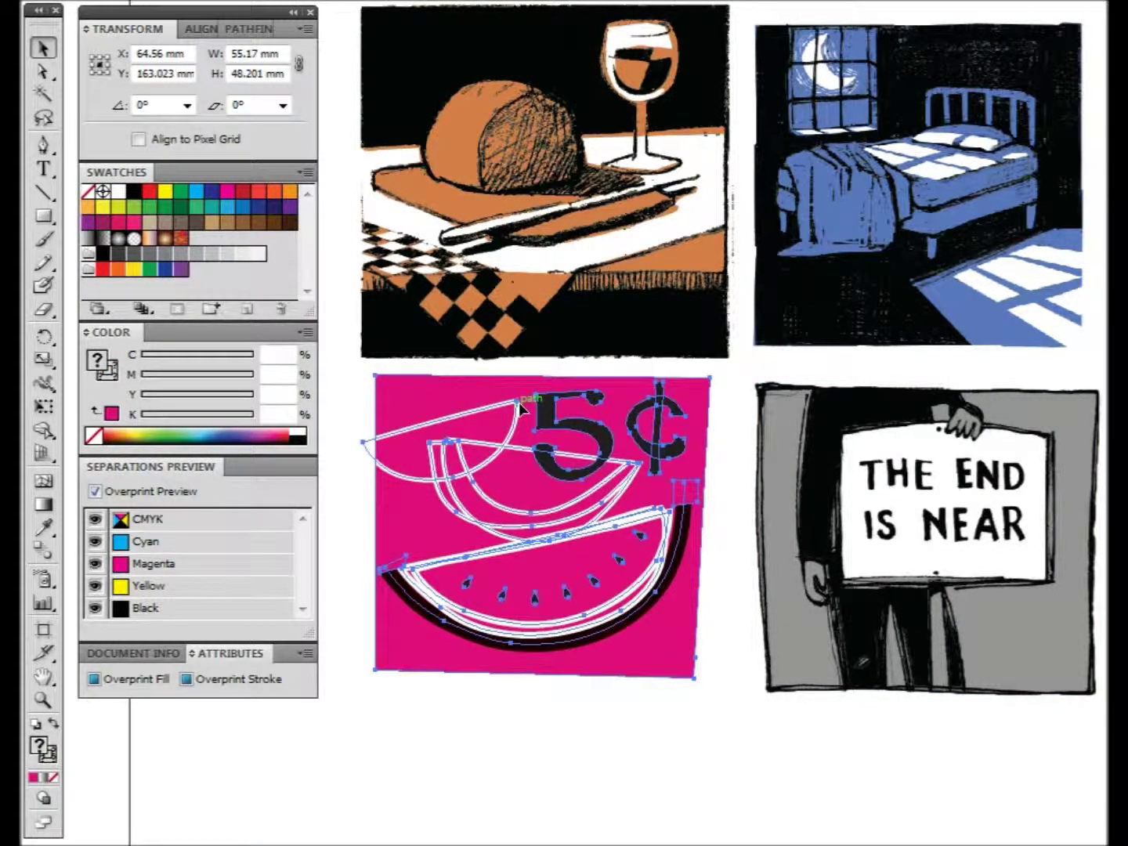
pyautogui.click(581, 716)
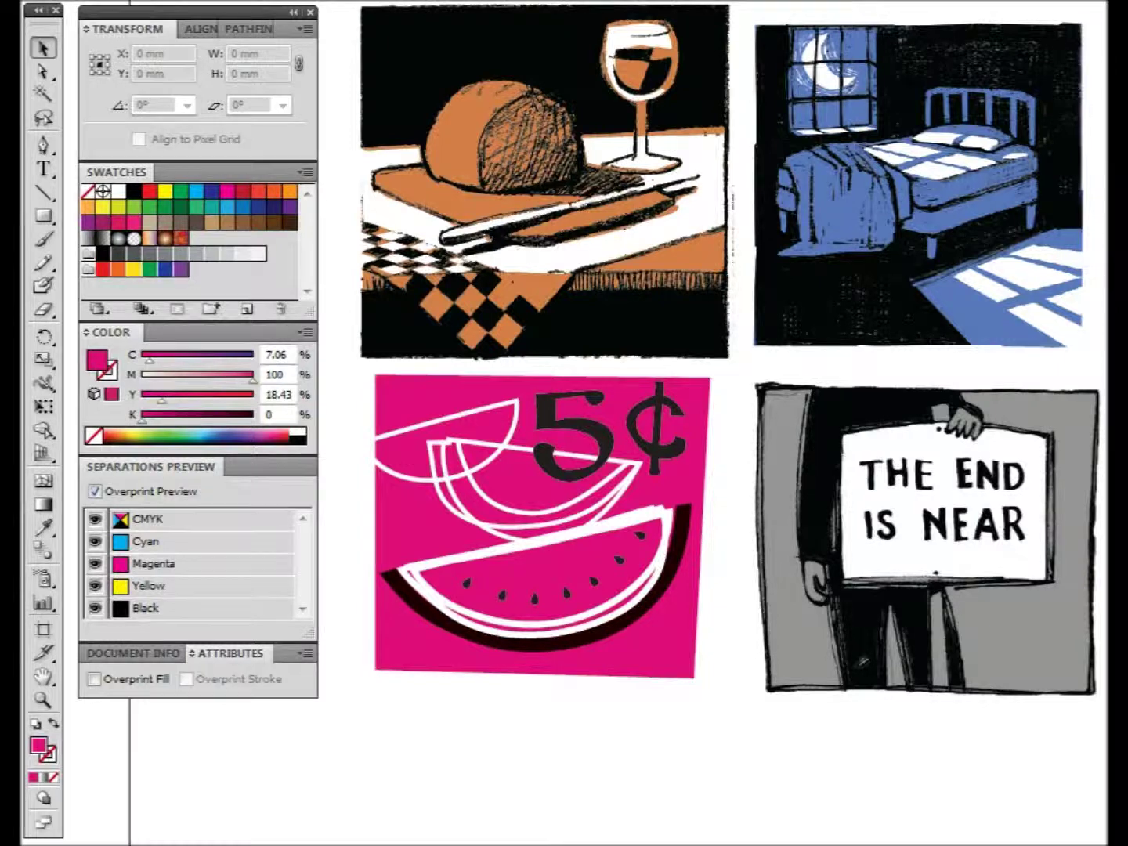
pyautogui.hotkey('alt', 'f')
pyautogui.moveTo(184, 452)
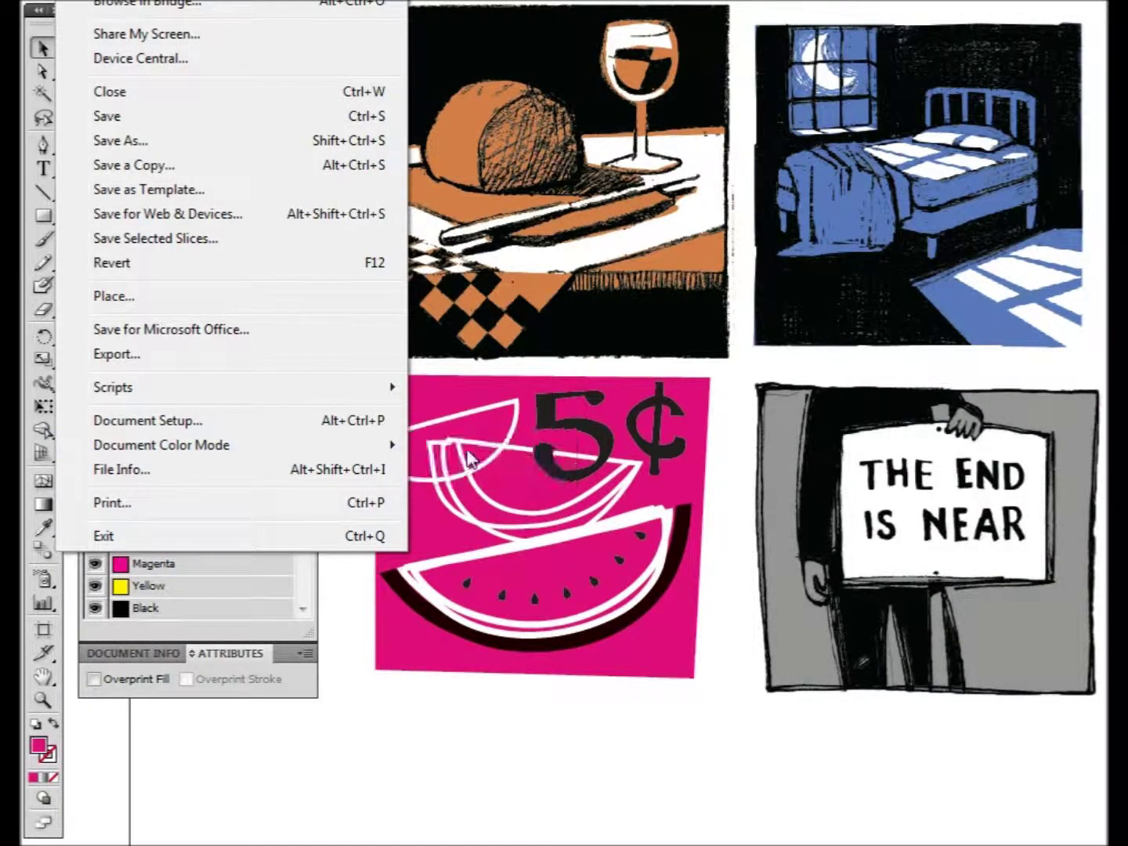
pyautogui.click(943, 461)
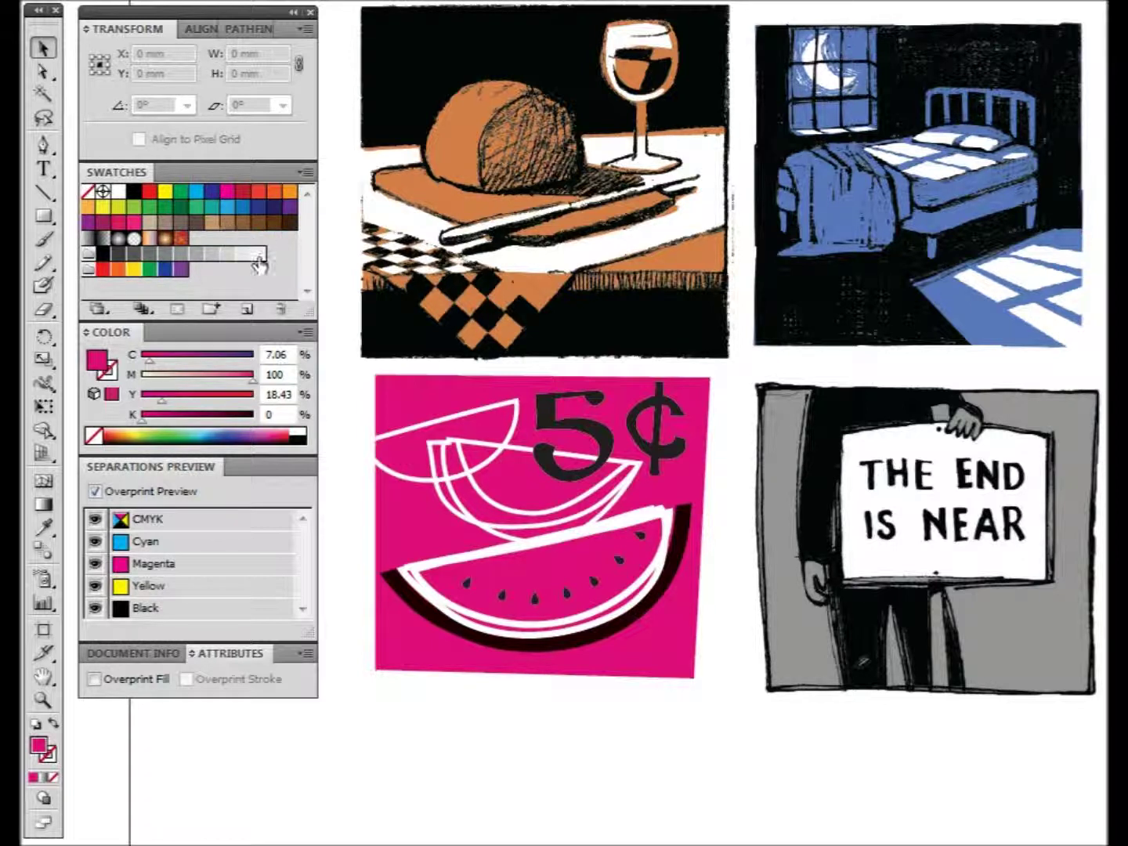
# Delete every swatch except None, Registration, White and Black, confirming the deletion
pyautogui.click(924, 626)
pyautogui.hotkey('ctrl', 'shift', 'a')
pyautogui.click(180, 269)
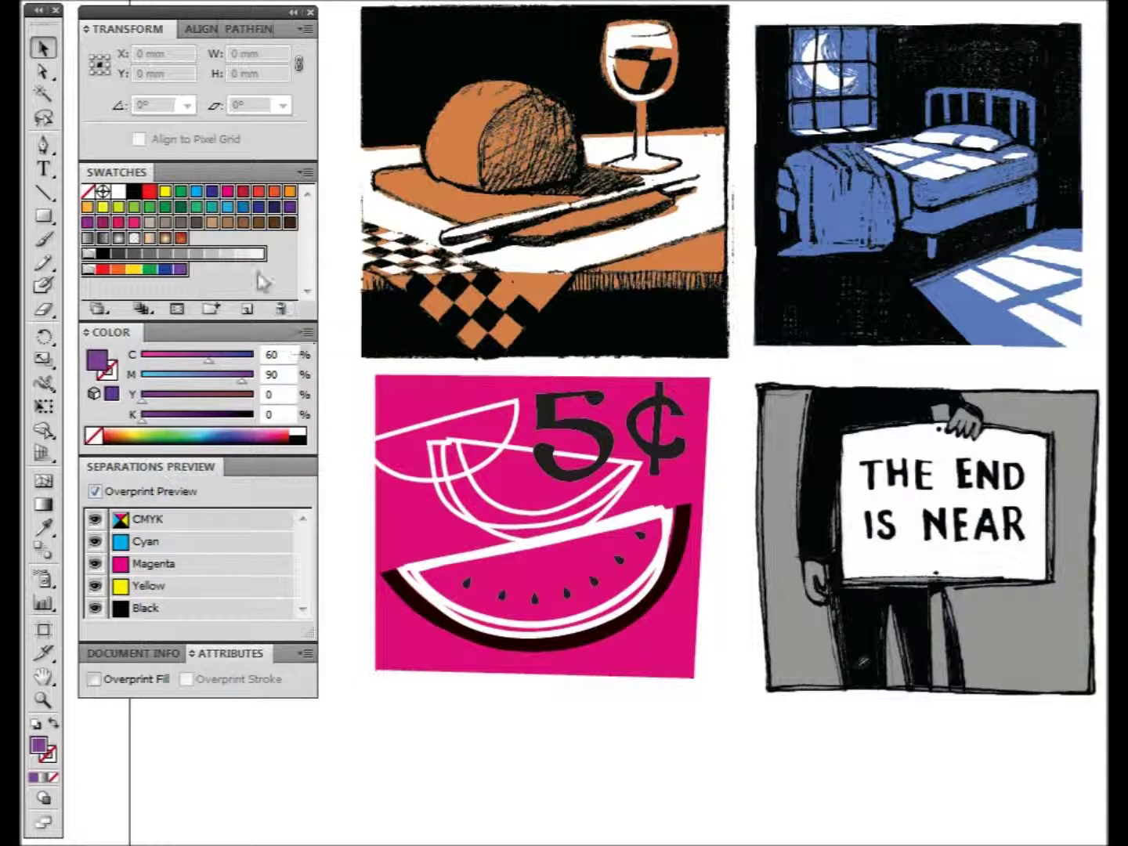
pyautogui.click(283, 309)
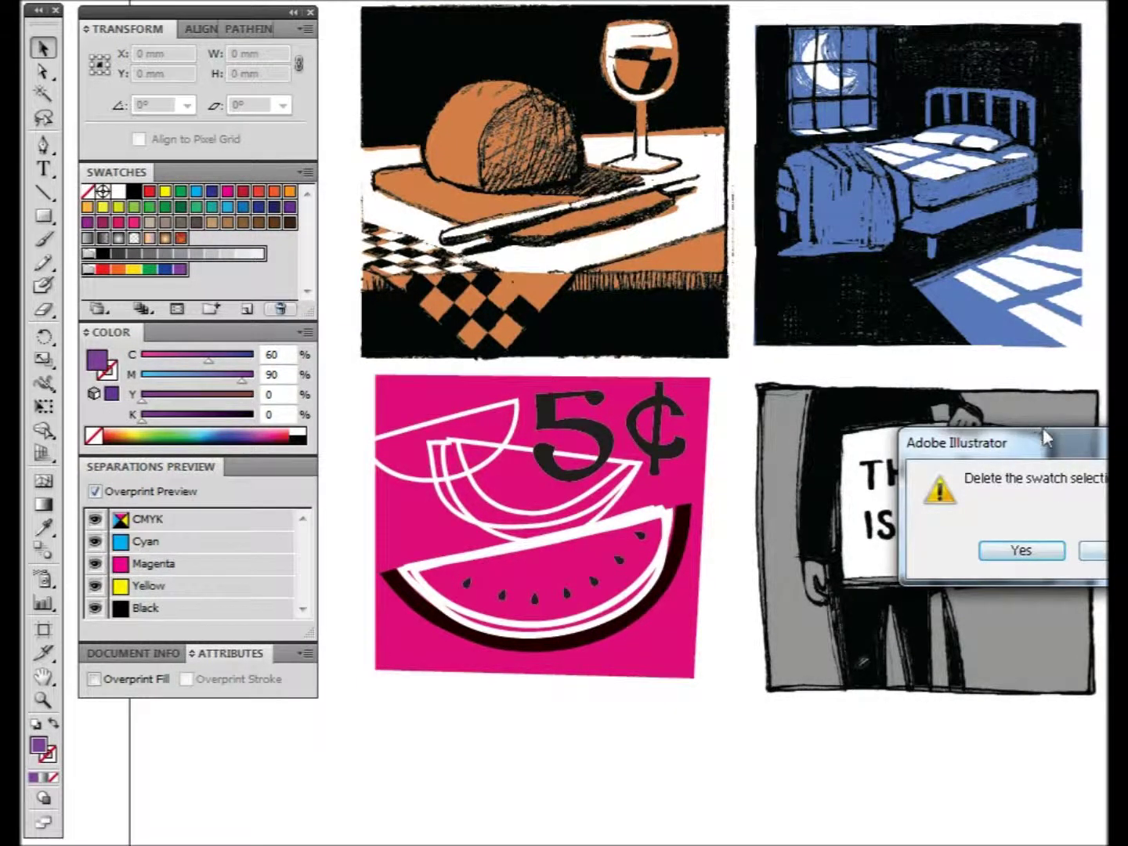
pyautogui.moveTo(1042, 428); pyautogui.dragTo(592, 345)
pyautogui.click(592, 463)
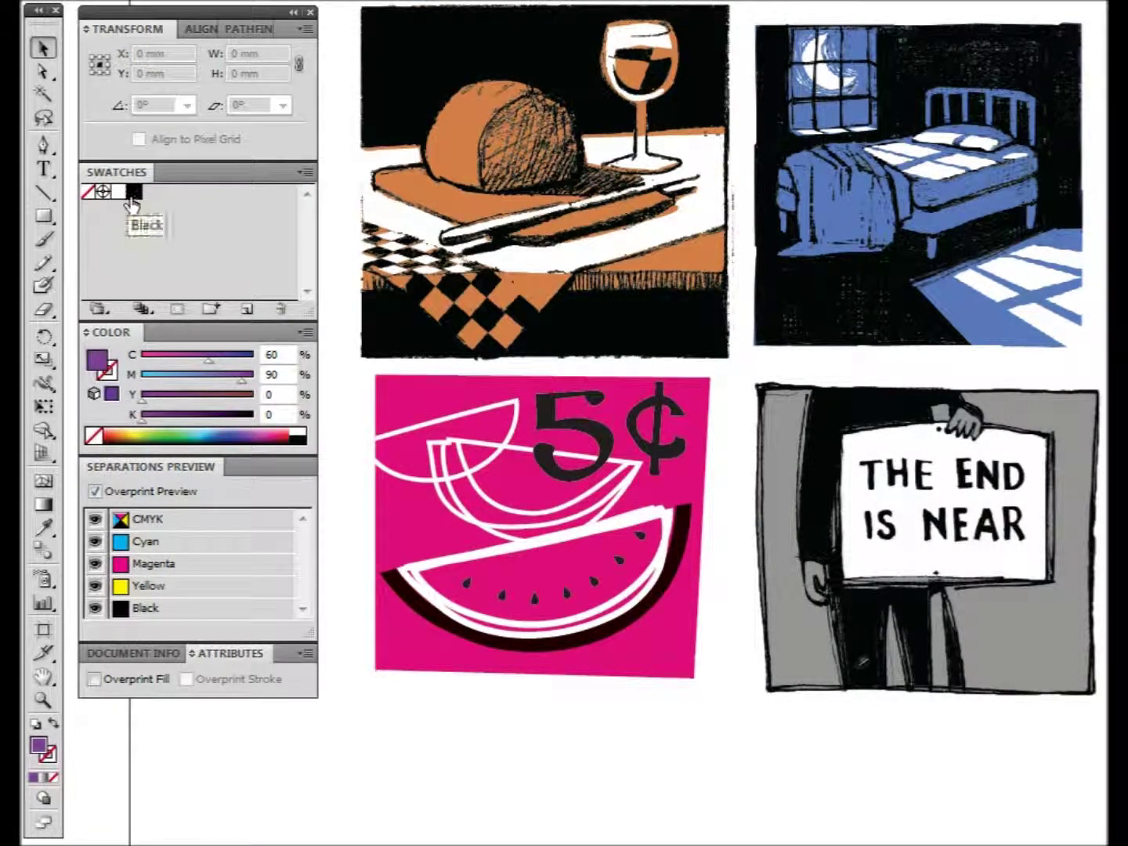
# Select the watermelon, compare Overprint Preview off and on, leave it off, and deselect
pyautogui.click(414, 389)
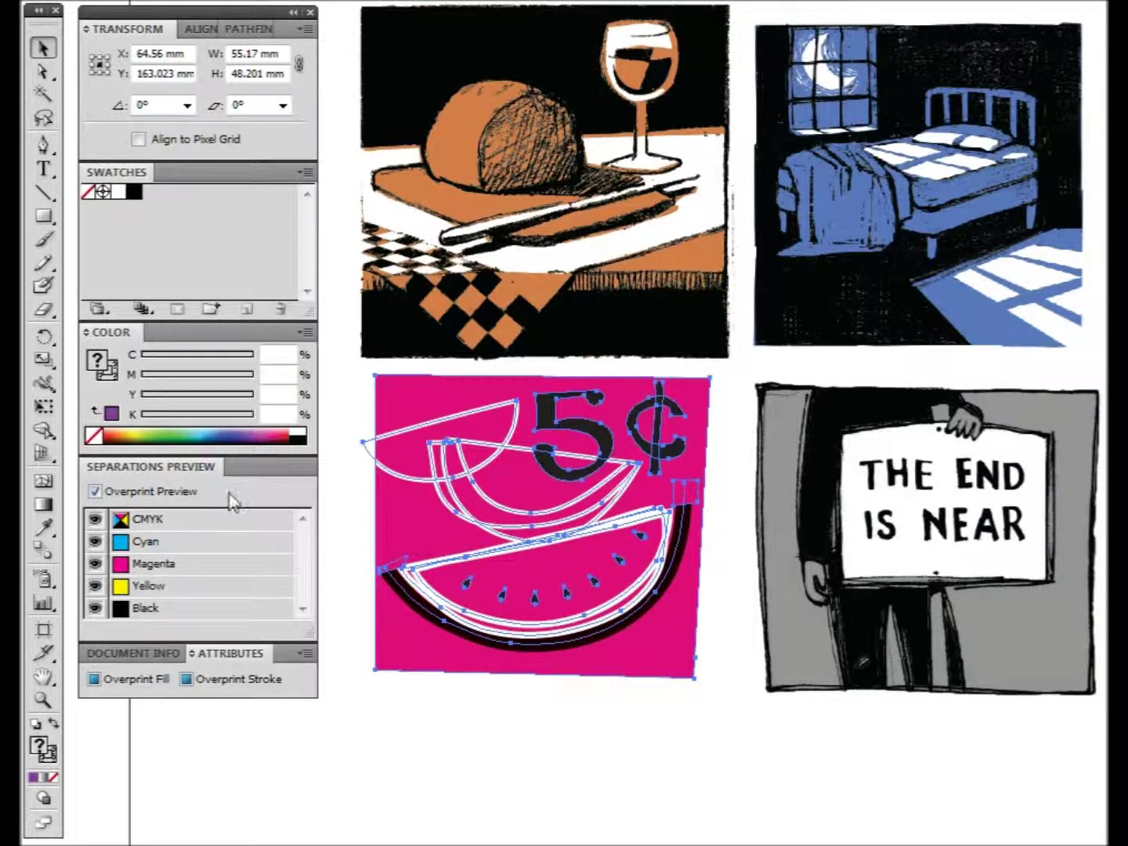
pyautogui.click(96, 493)
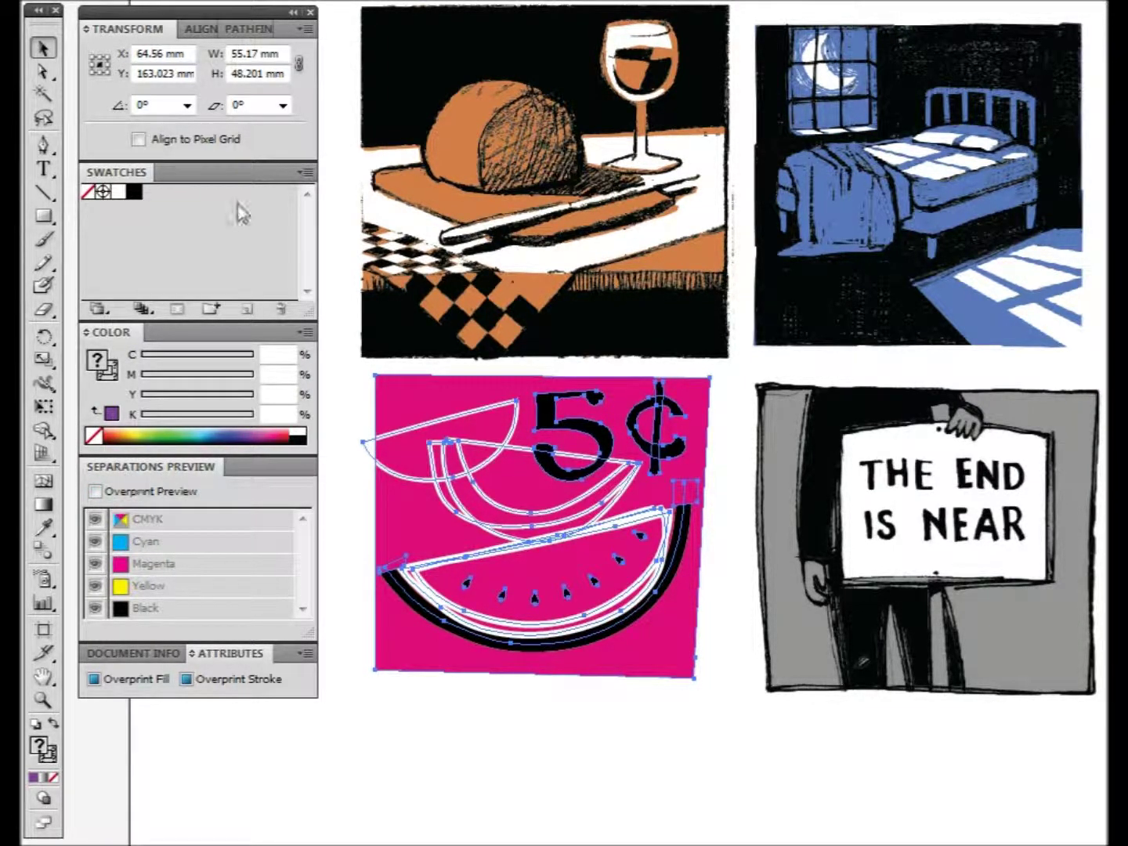
pyautogui.click(95, 492)
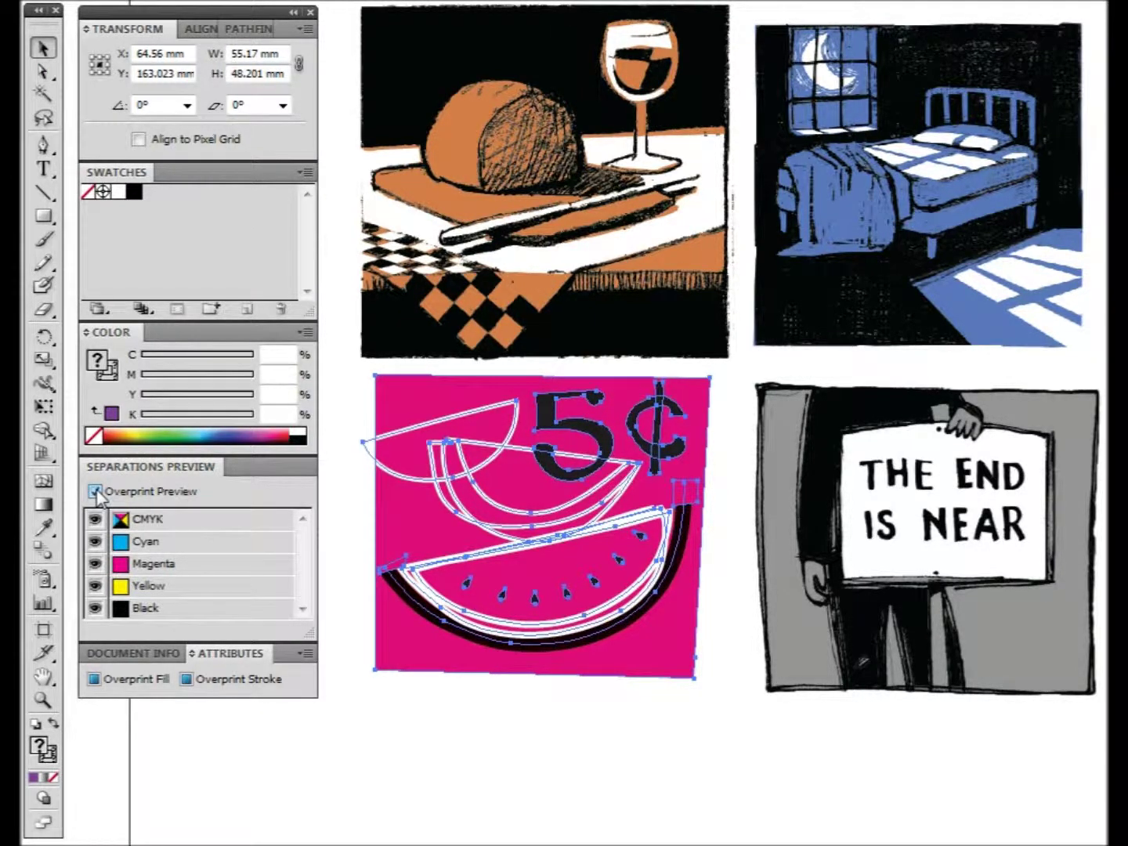
pyautogui.click(96, 492)
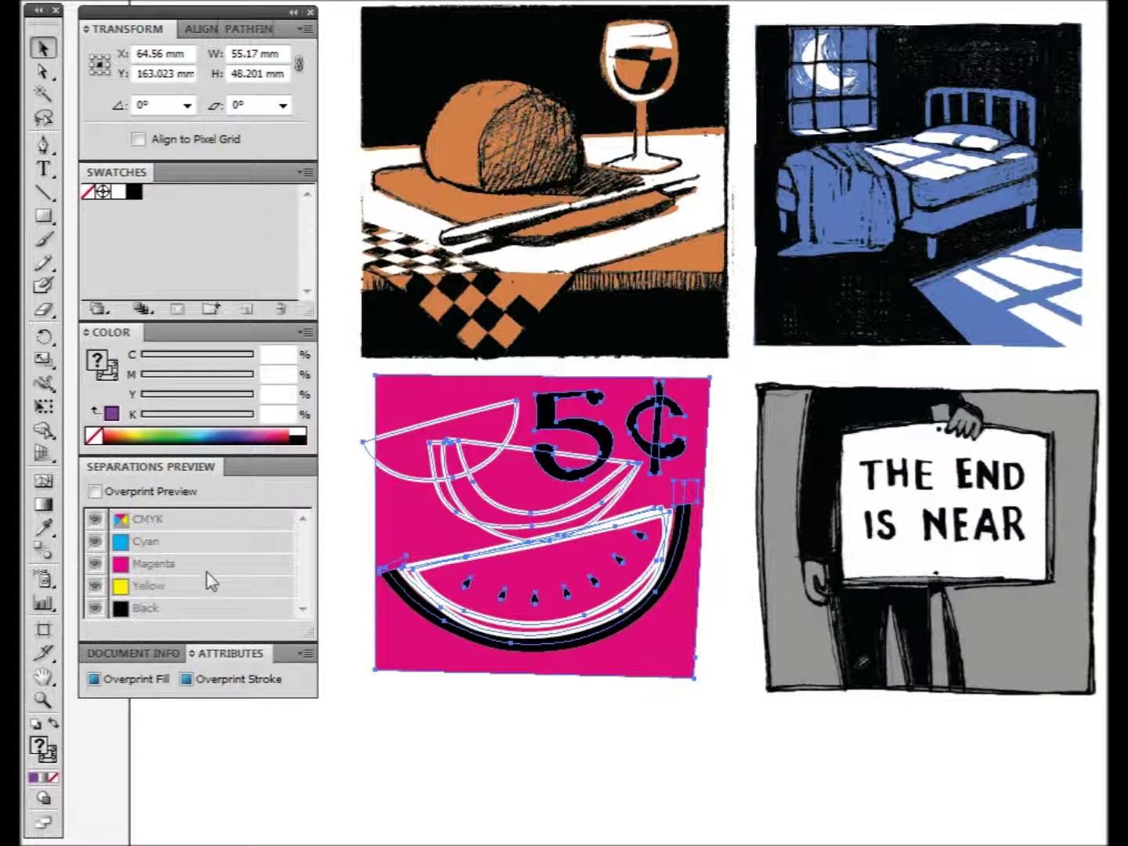
pyautogui.click(655, 709)
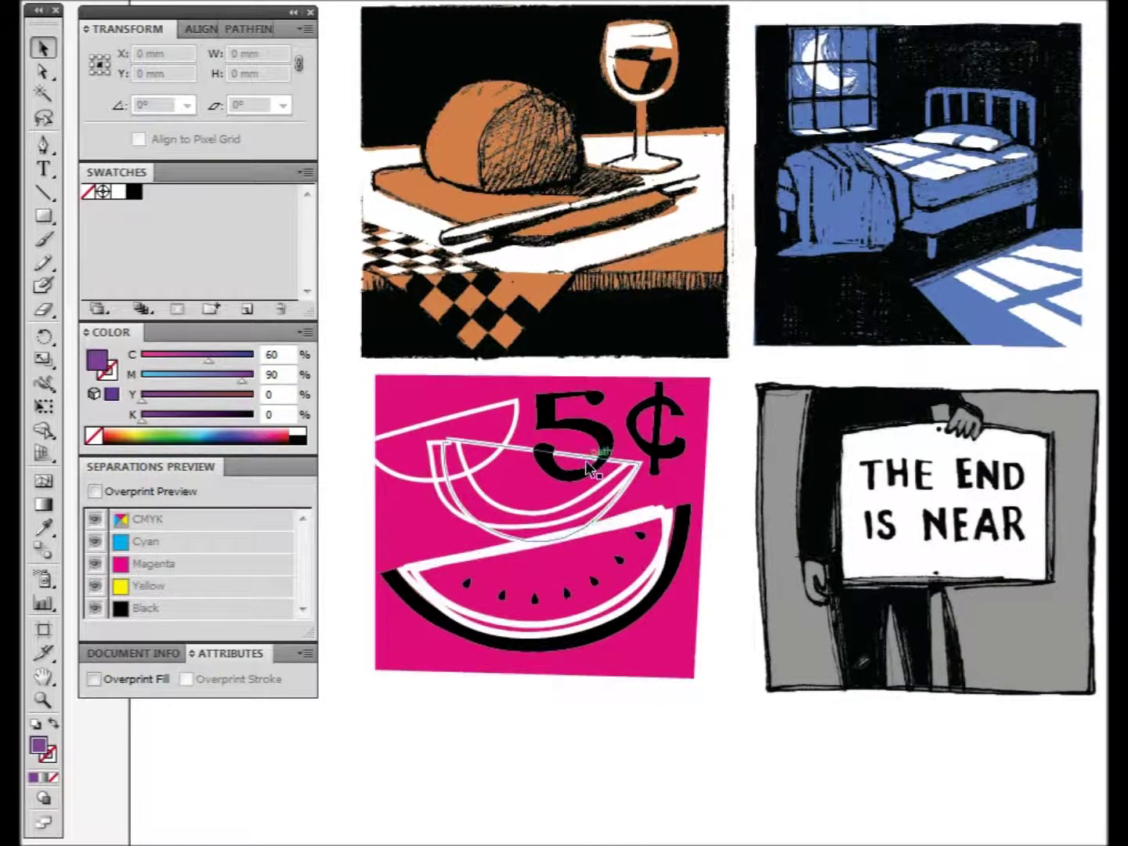
# Select the bread-and-wine and bedroom illustrations, deselect, and turn on Overprint Preview
pyautogui.click(611, 313)
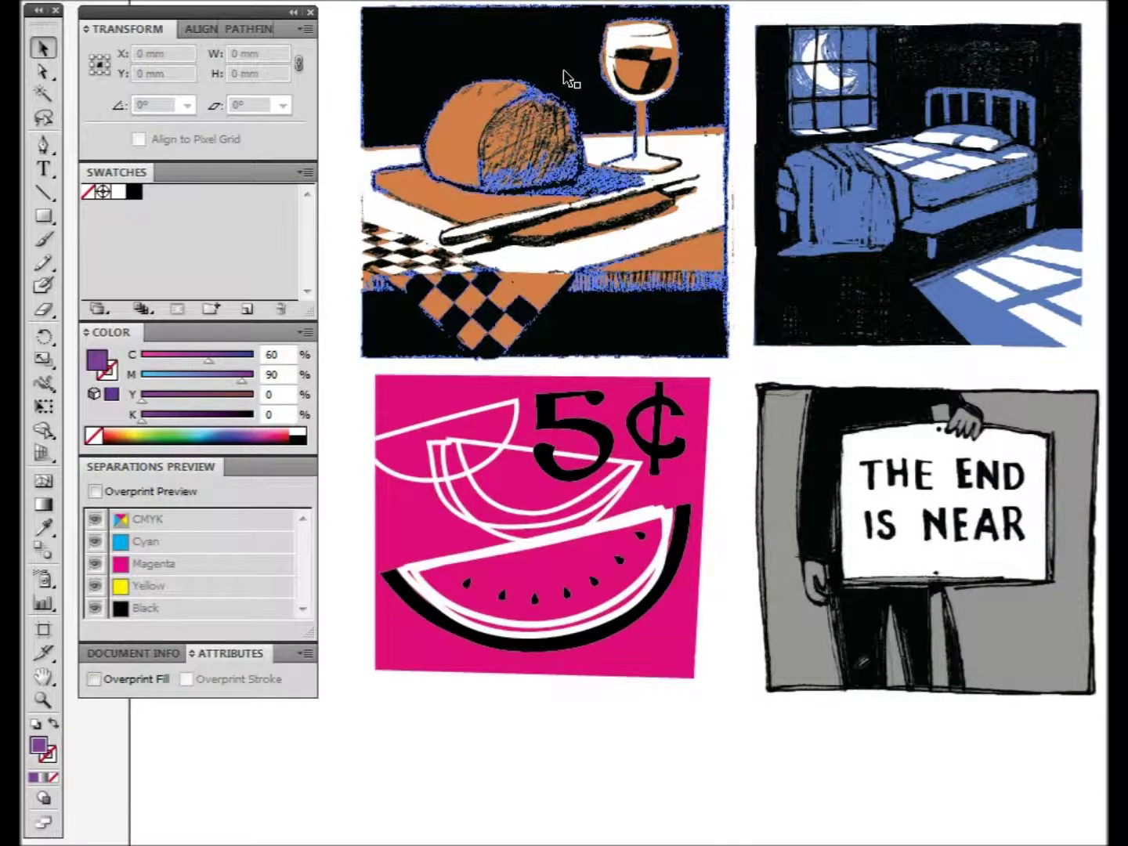
pyautogui.click(873, 116)
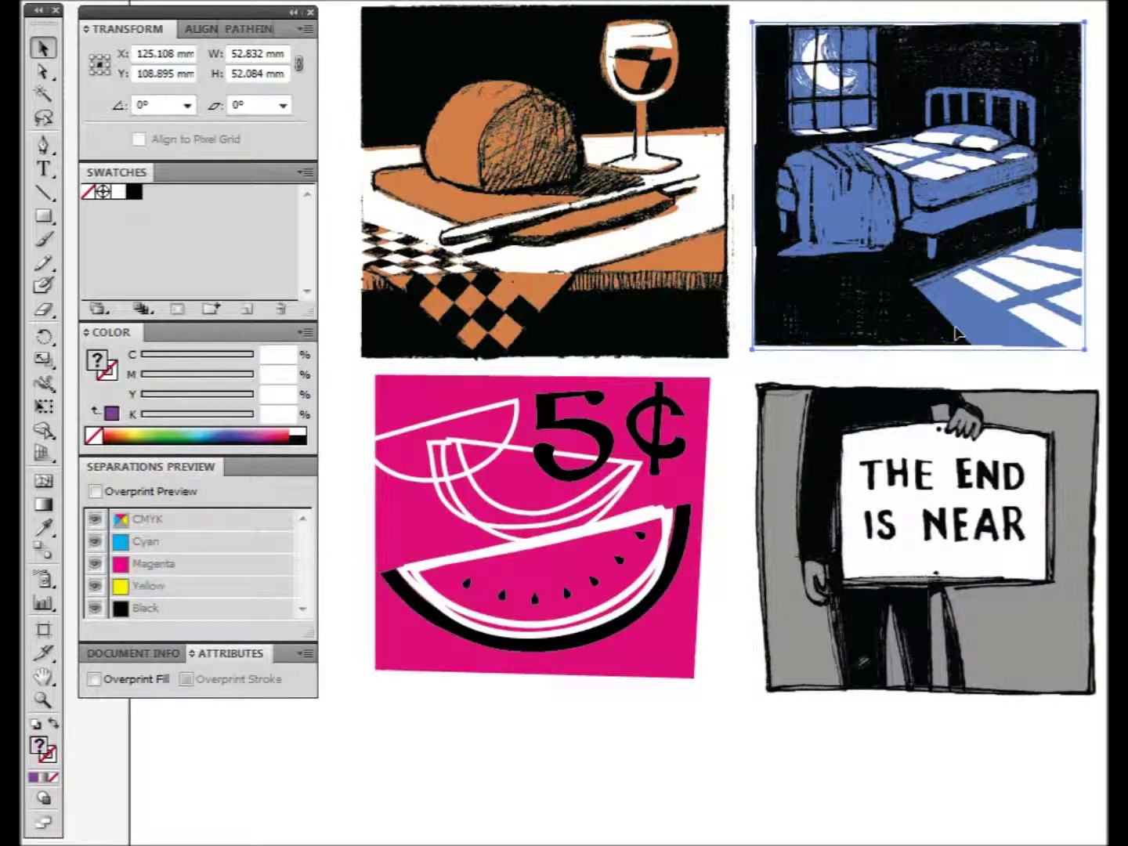
pyautogui.click(521, 78)
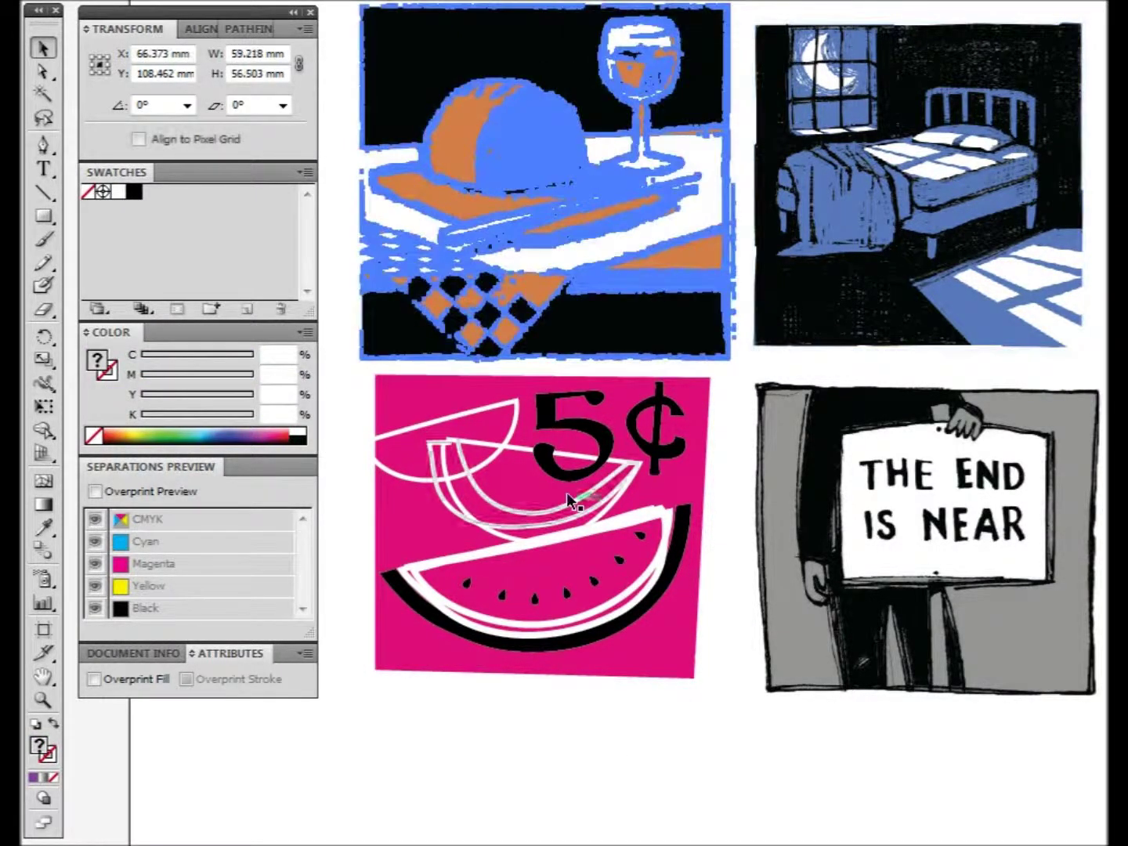
pyautogui.click(613, 751)
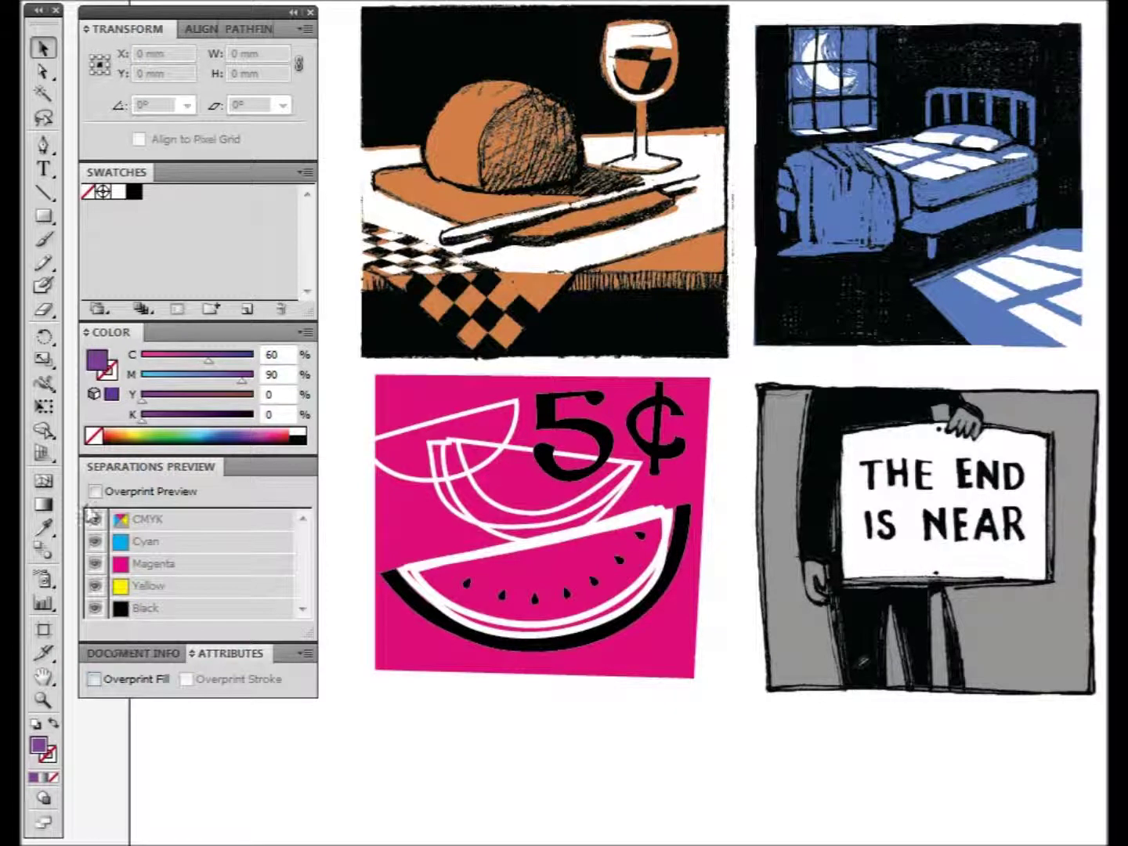
pyautogui.click(95, 491)
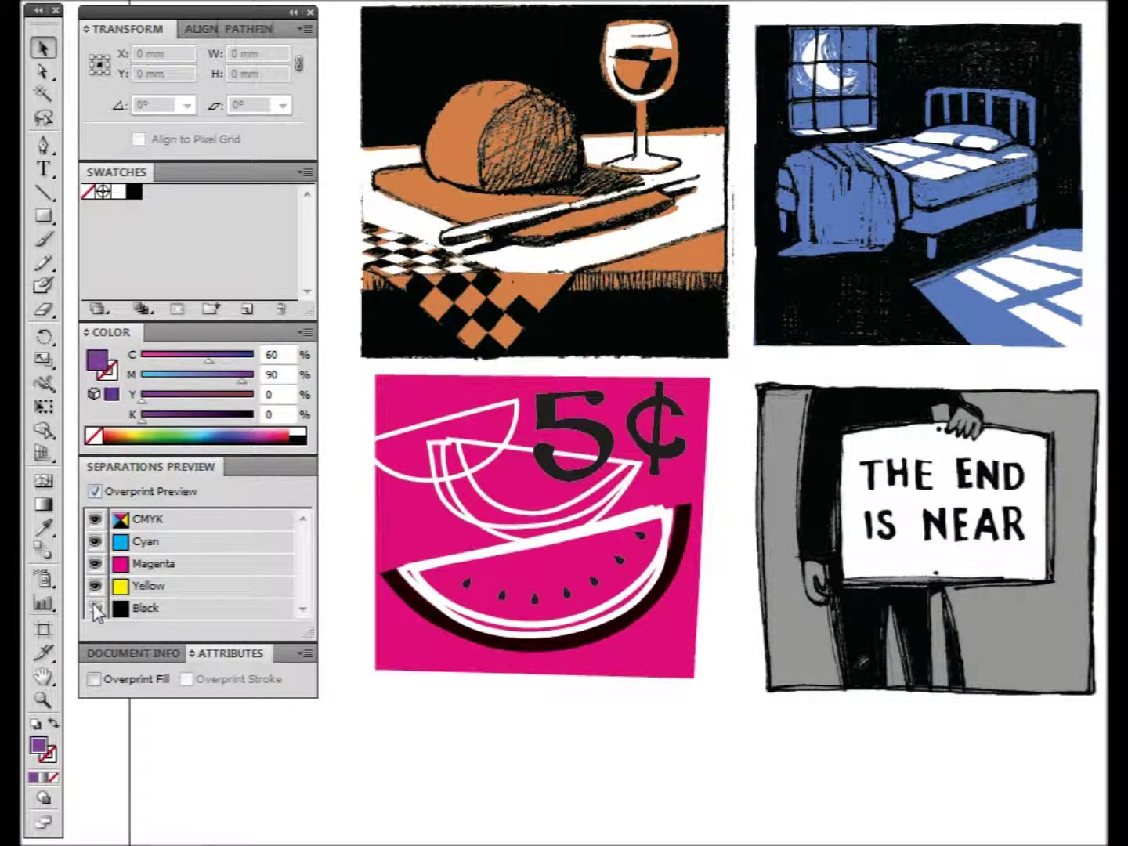
# Toggle the Black plate's visibility repeatedly, ending with all four inks visible
pyautogui.click(95, 608)
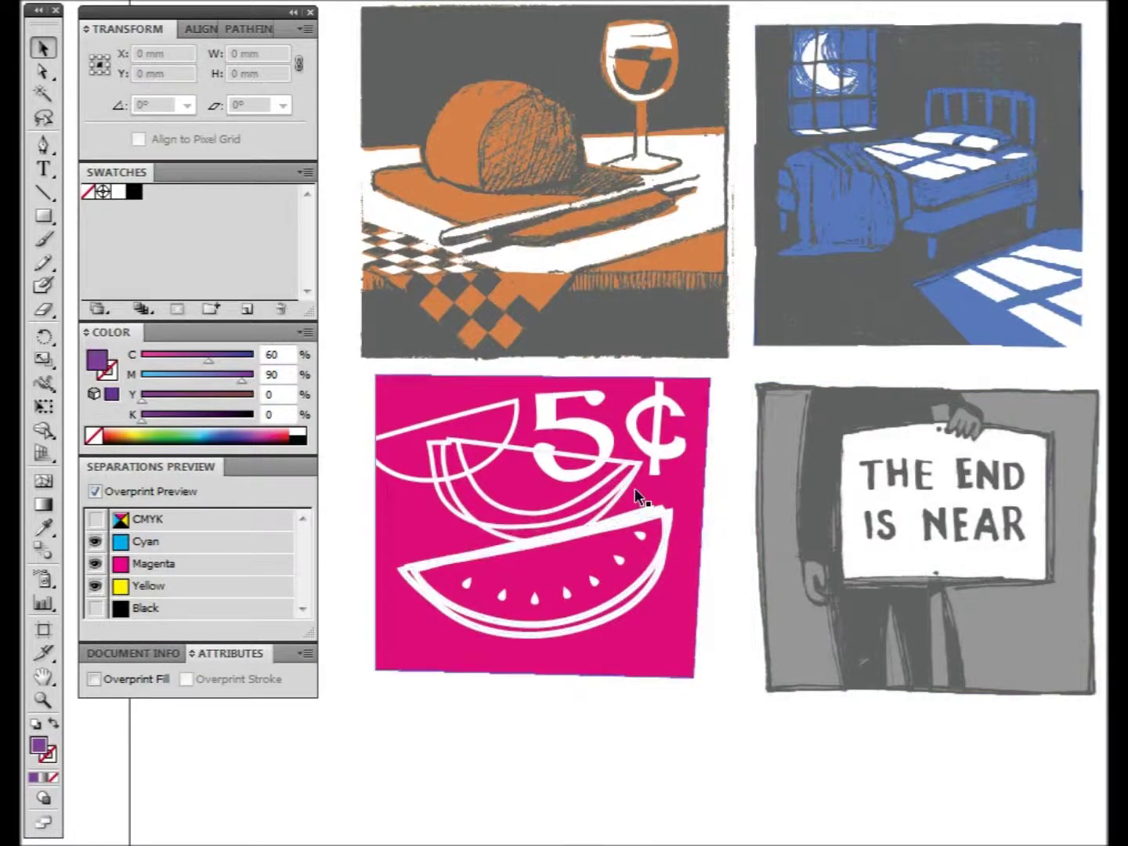
pyautogui.click(95, 607)
pyautogui.click(94, 609)
pyautogui.click(95, 608)
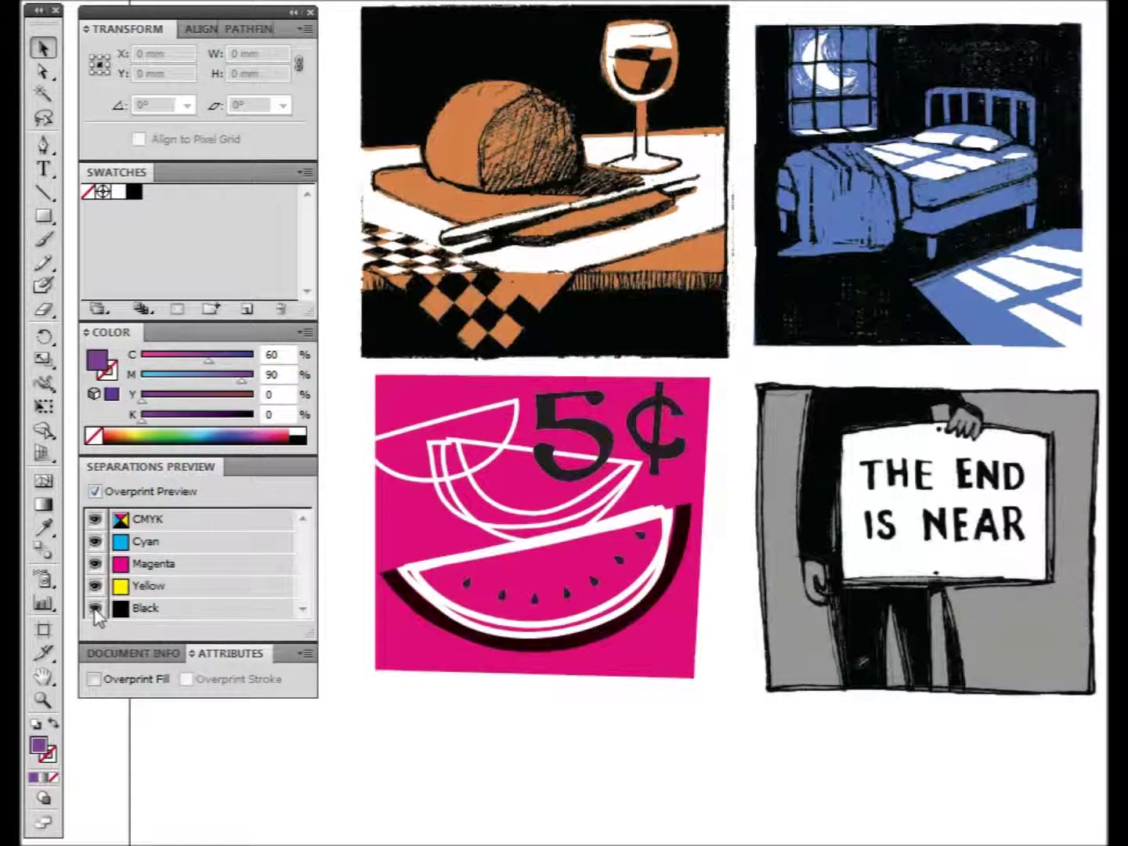
pyautogui.click(94, 608)
pyautogui.click(95, 608)
pyautogui.click(95, 609)
pyautogui.click(95, 608)
pyautogui.click(95, 609)
pyautogui.click(94, 609)
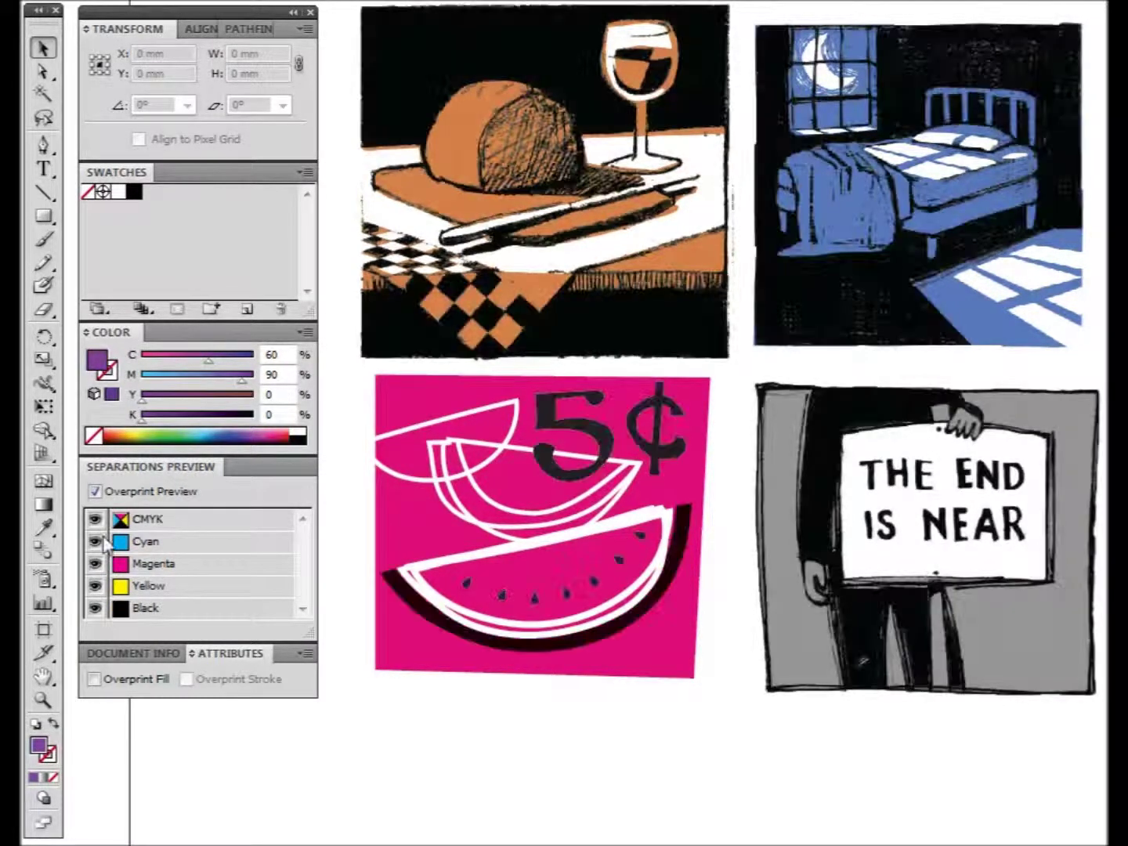
# Verify the 5 is 100% K, then select the food art's black: C 74.9, M 67.84, Y 67.06, K 90.2
pyautogui.click(44, 73)
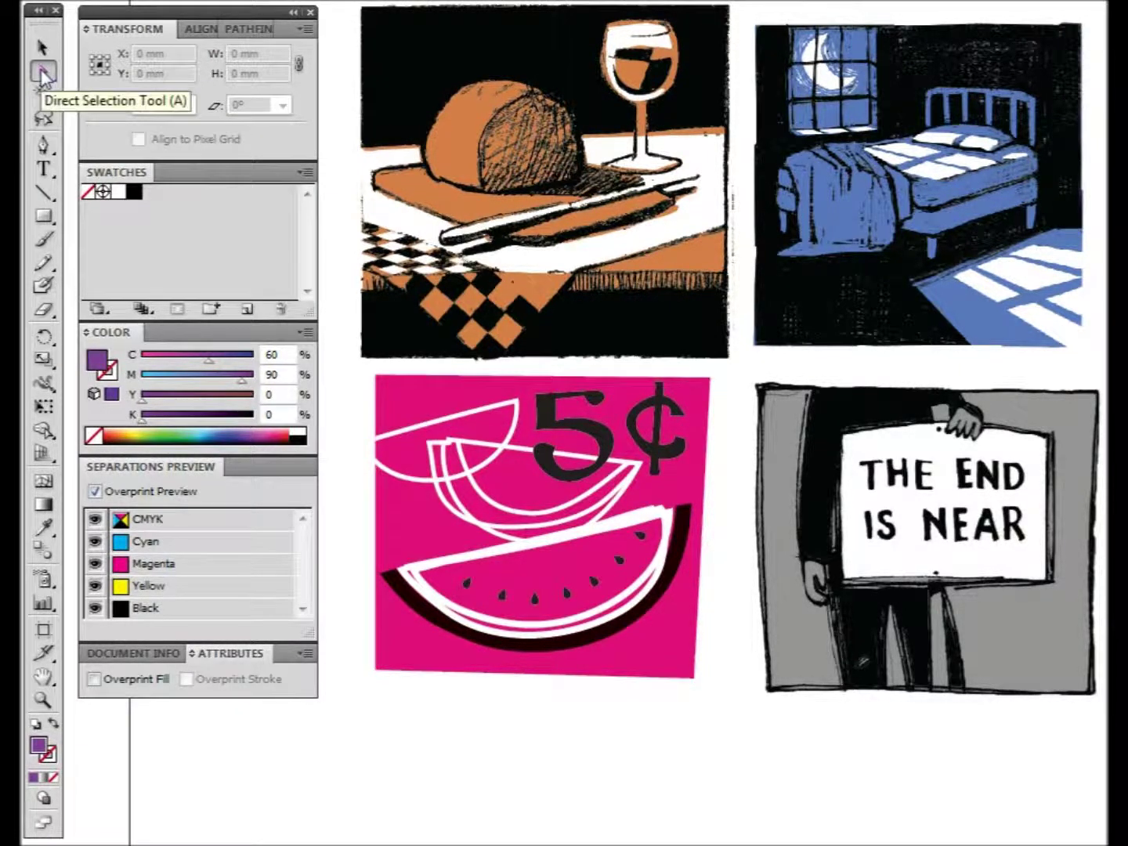
pyautogui.click(43, 73)
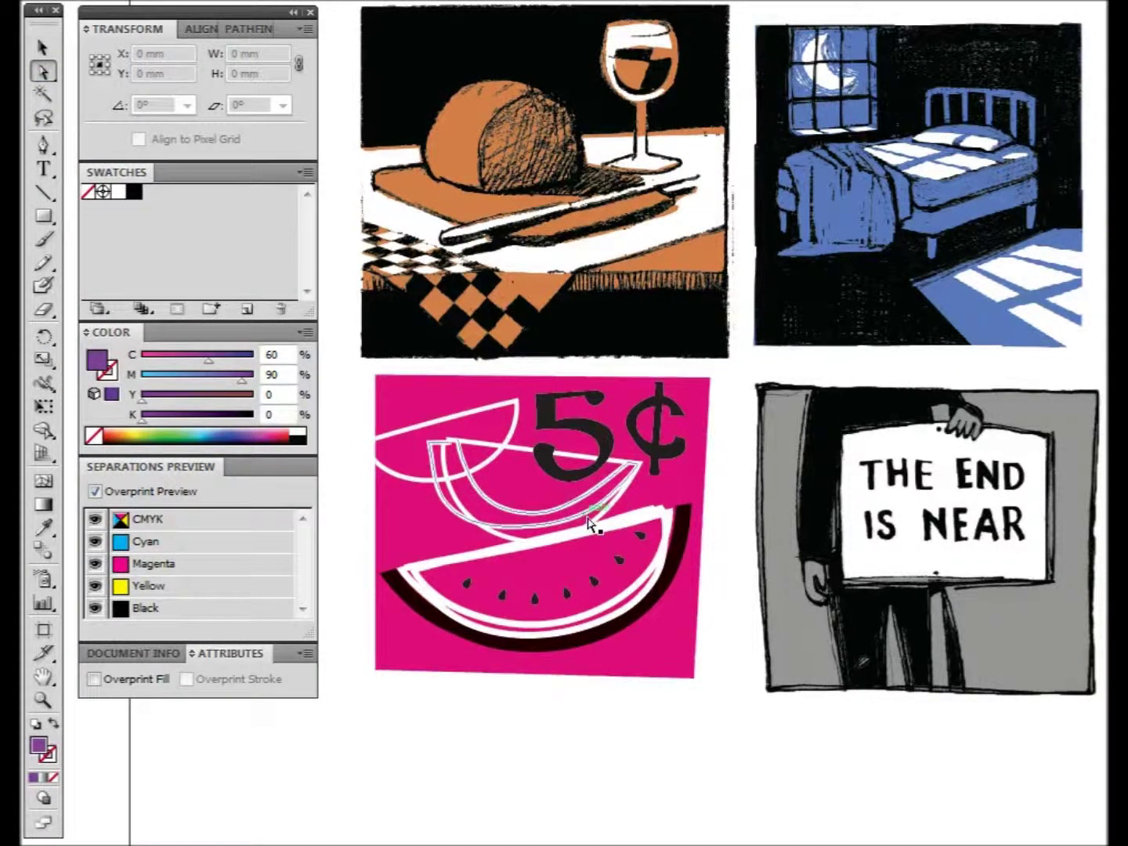
pyautogui.click(609, 448)
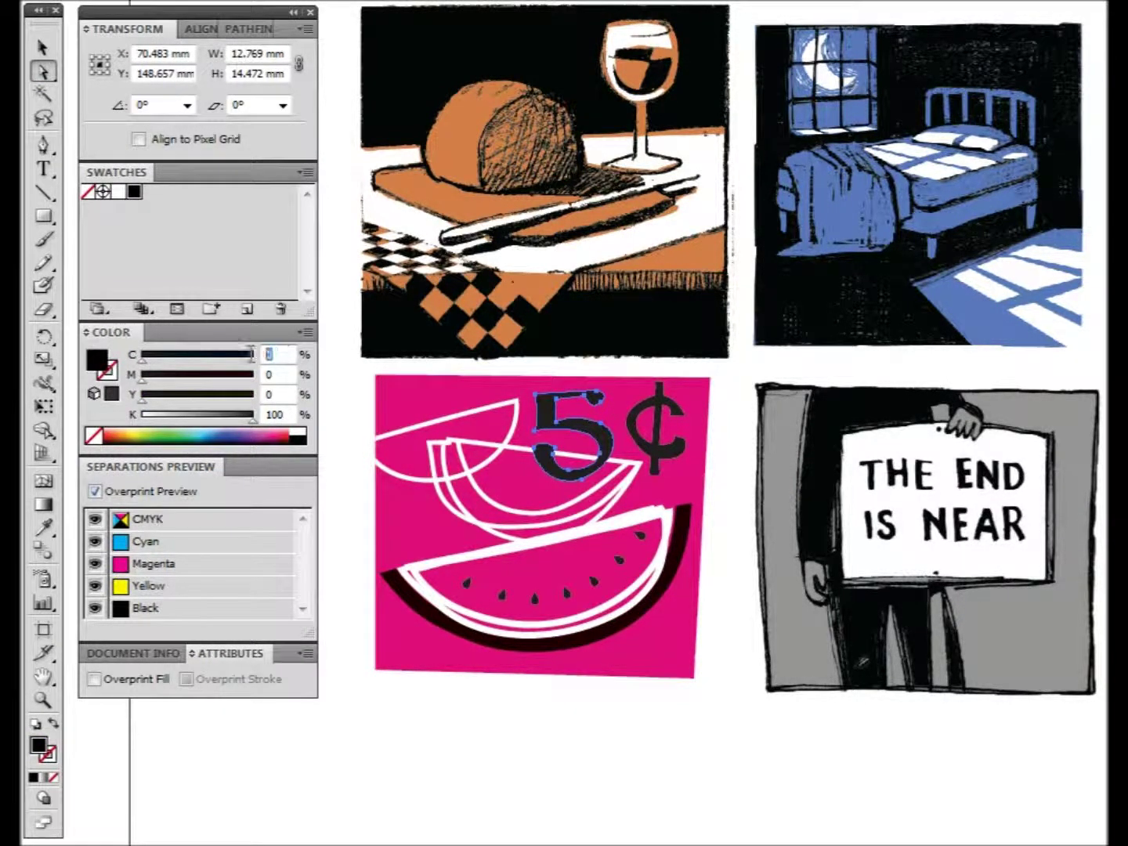
pyautogui.click(264, 377)
pyautogui.click(261, 394)
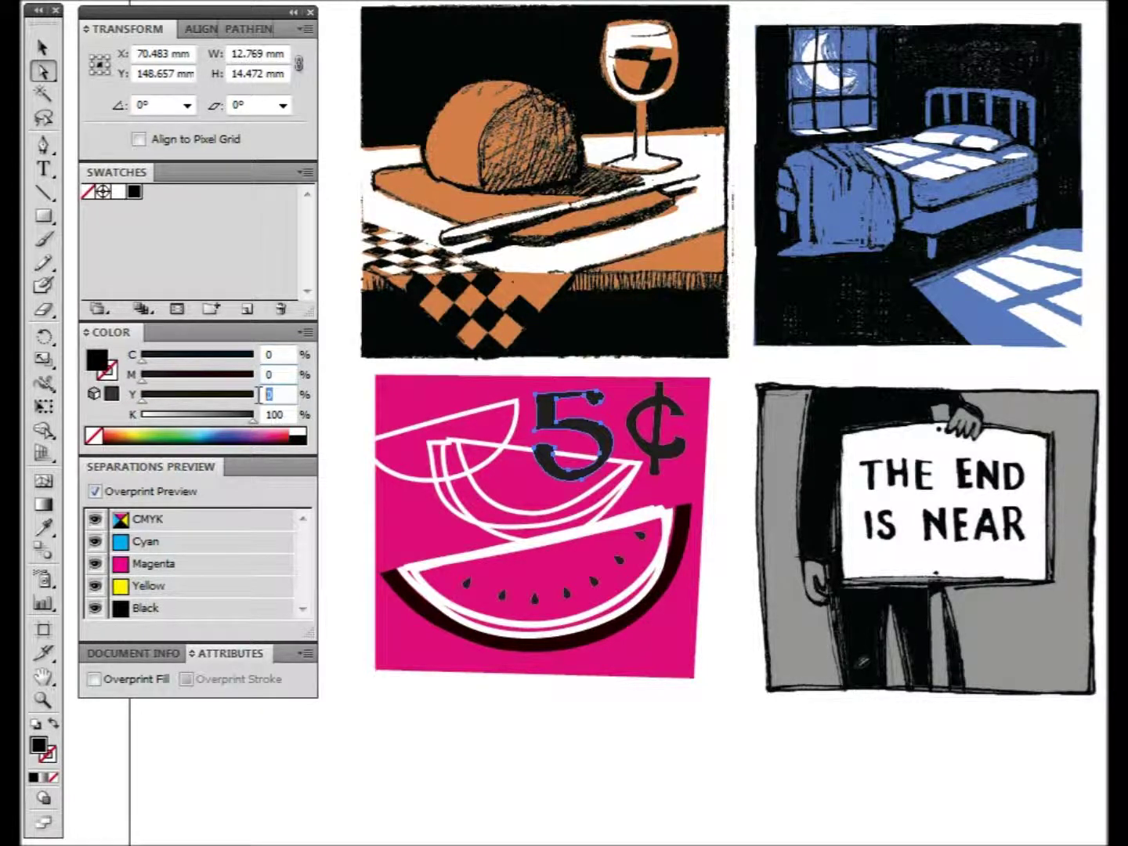
pyautogui.click(283, 415)
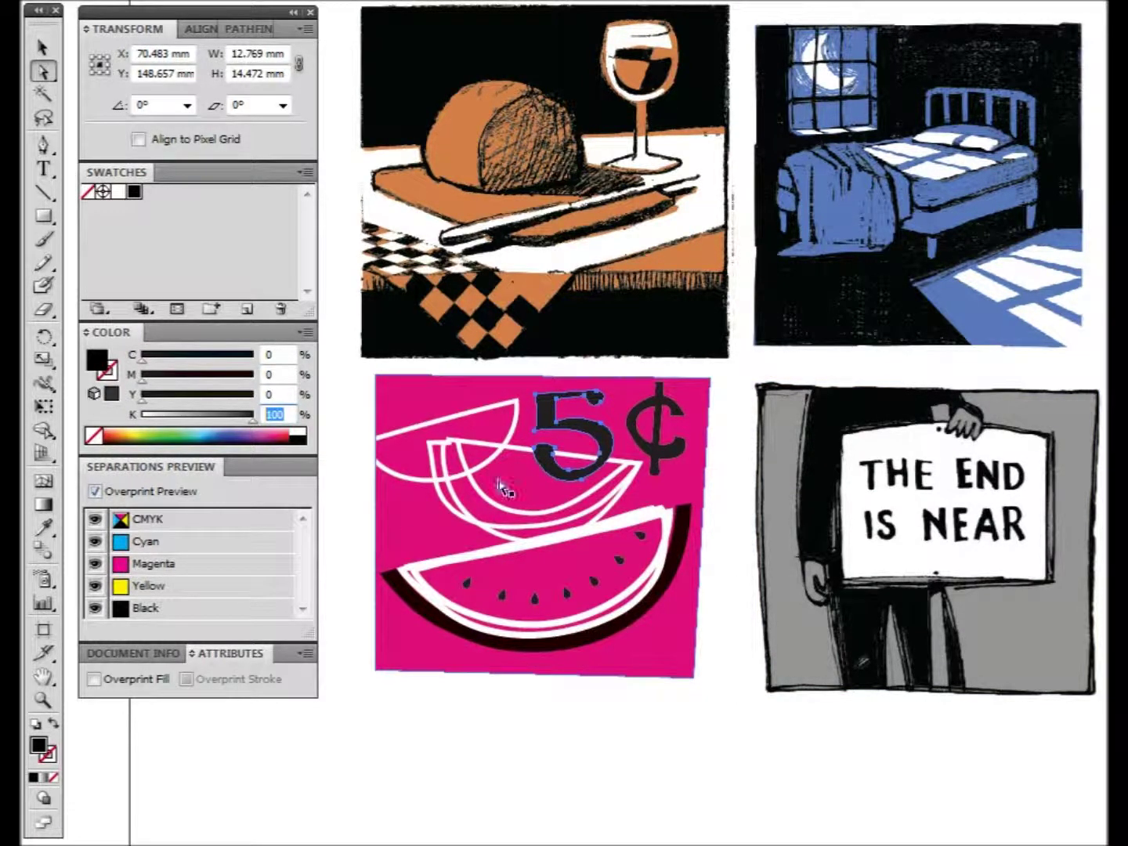
pyautogui.click(624, 323)
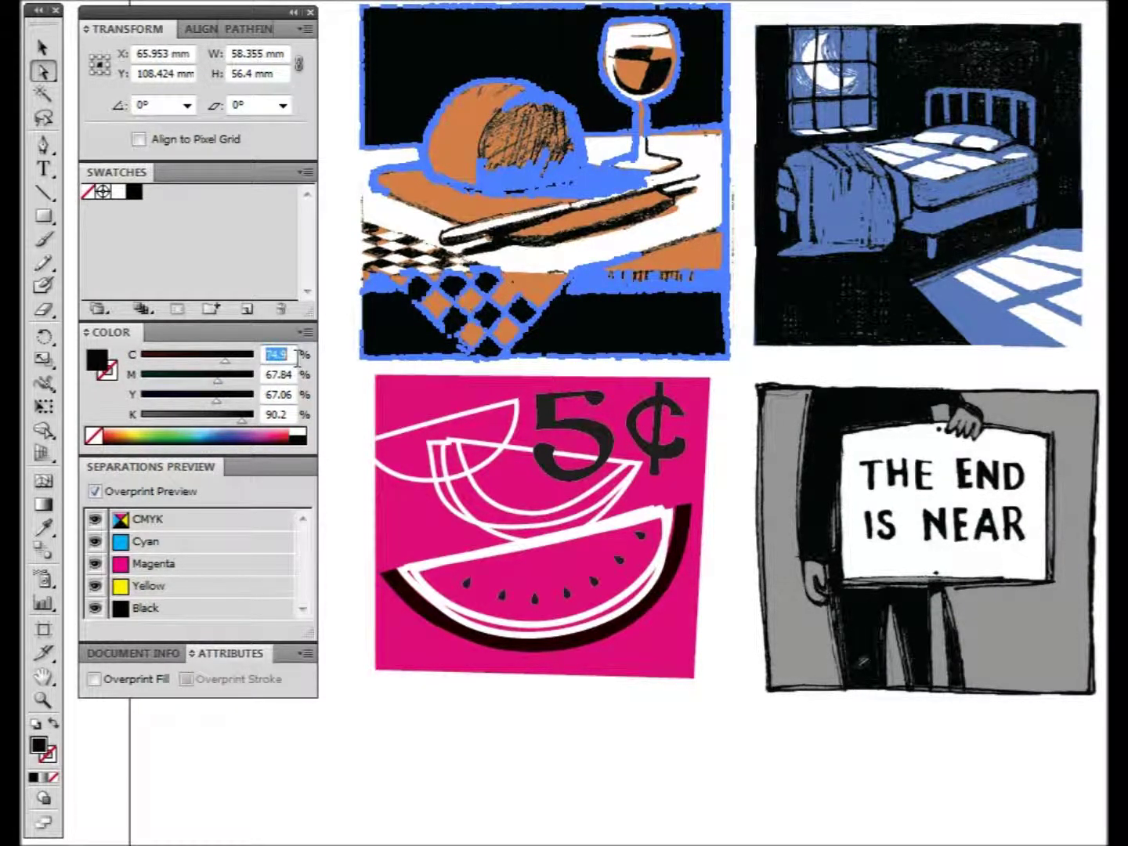
pyautogui.moveTo(269, 376); pyautogui.dragTo(297, 415)
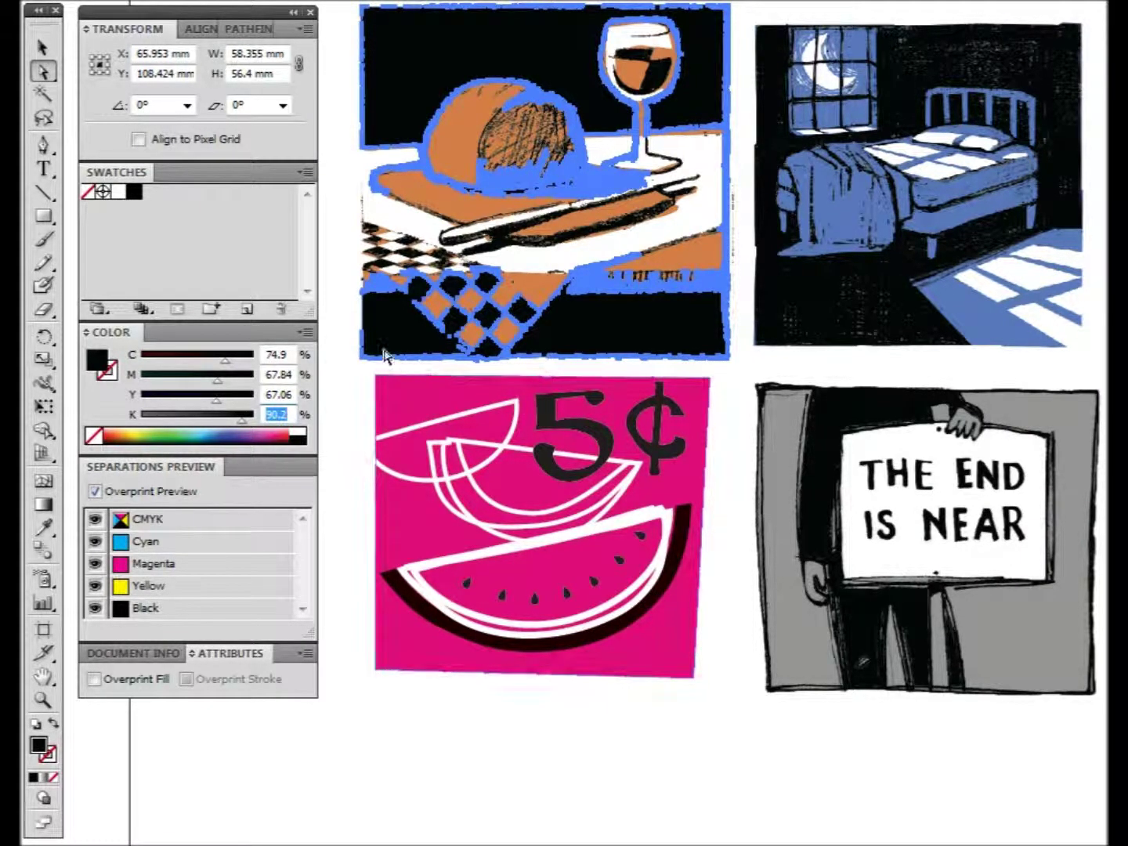
pyautogui.hotkey('ctrl', 'z')
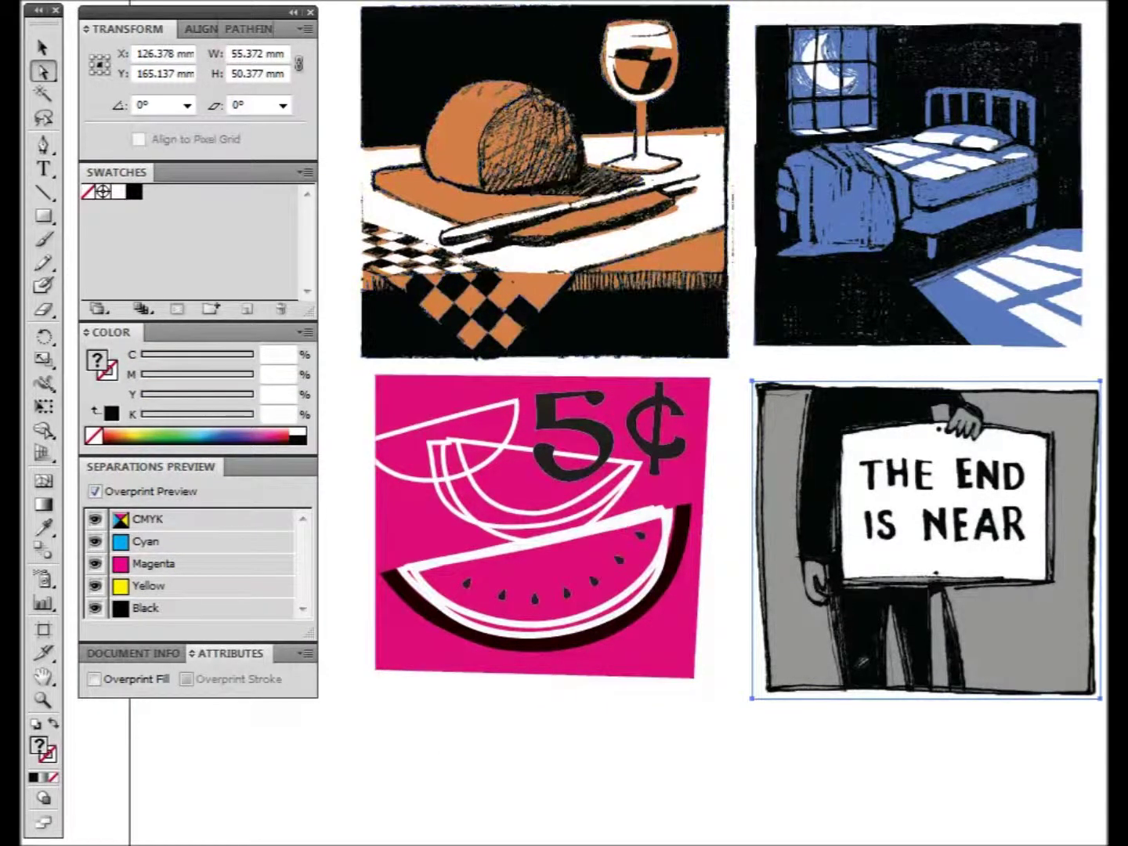
pyautogui.click(418, 721)
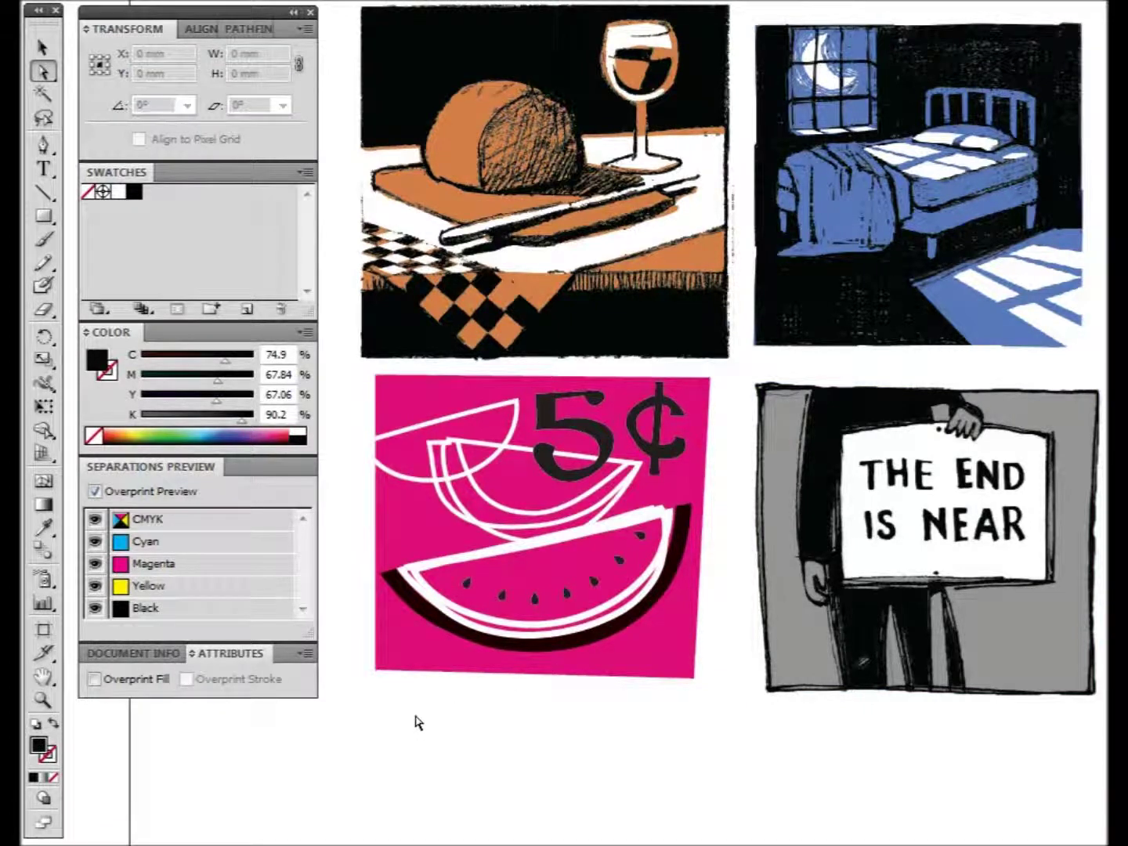
pyautogui.click(630, 332)
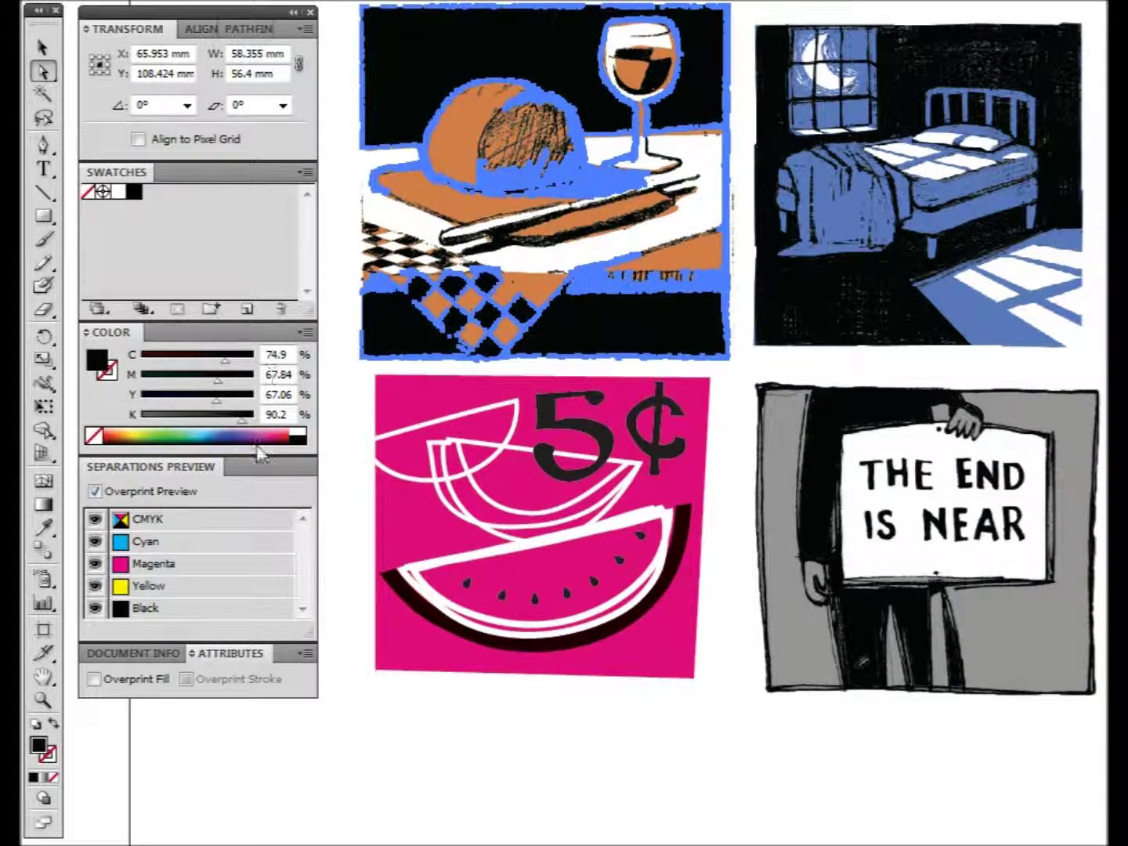
pyautogui.click(359, 396)
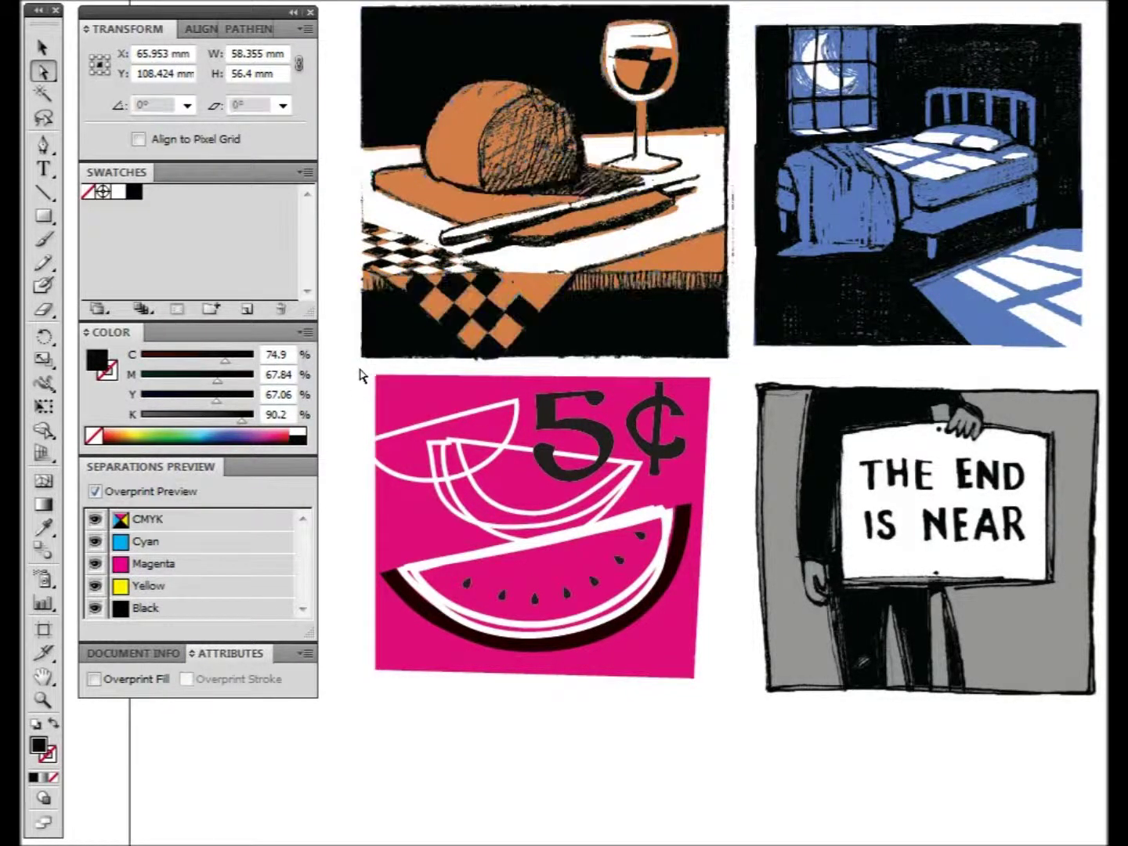
pyautogui.click(43, 95)
# Magic Wand-select the food illustration's rich black and set it to 0 C, 0 M, 0 Y, 100 K
pyautogui.click(474, 65)
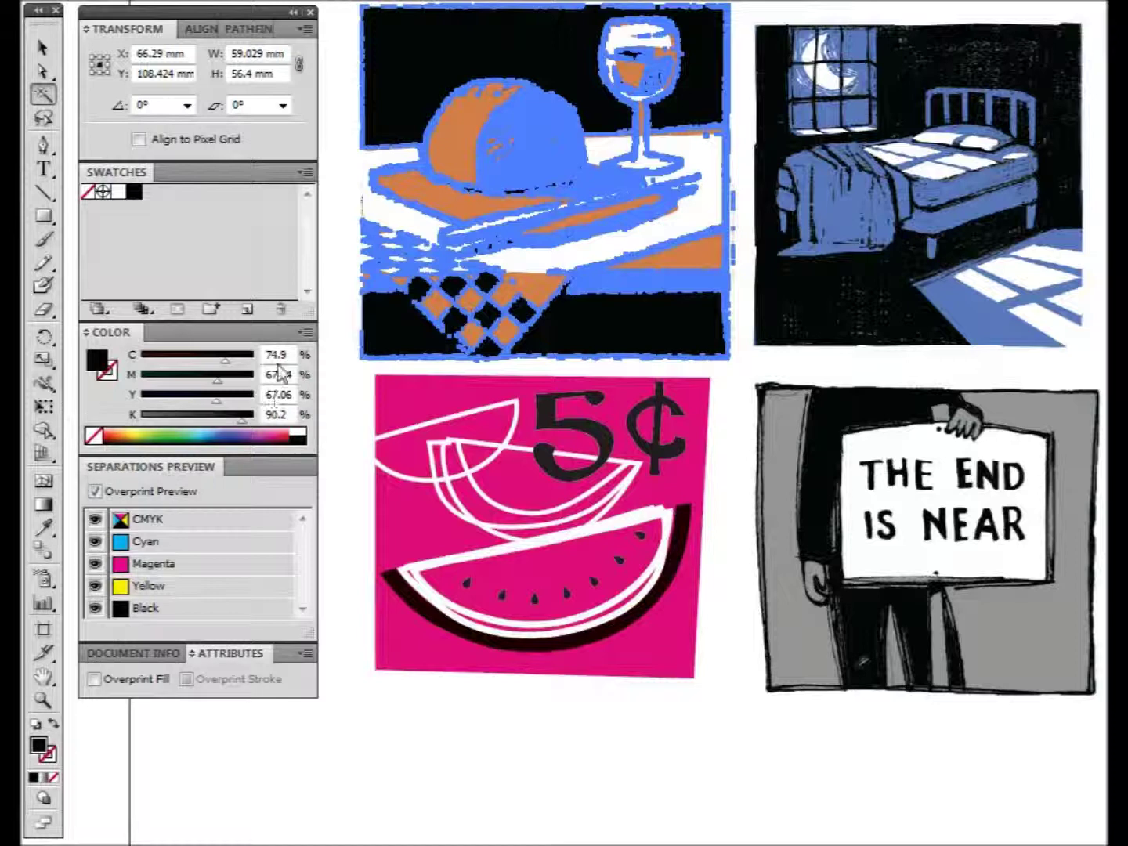
pyautogui.doubleClick(280, 354)
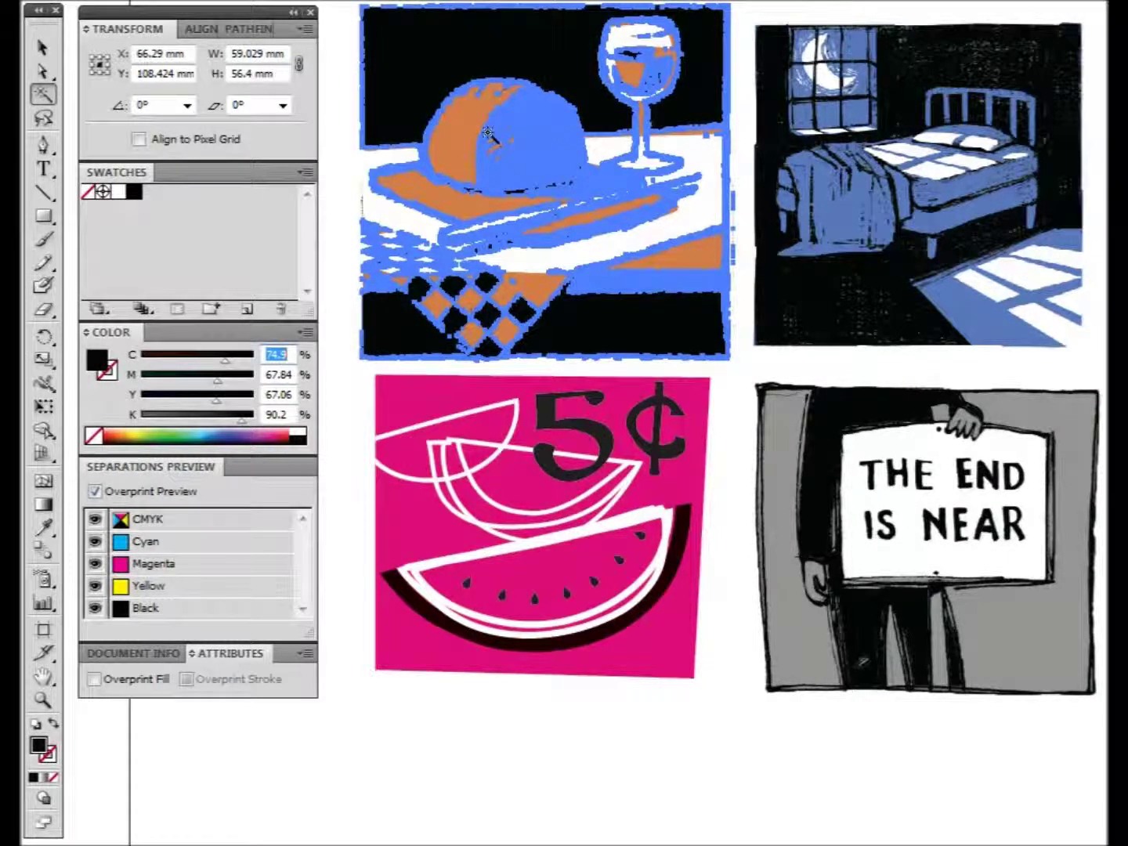
pyautogui.write('0')
pyautogui.press('Tab')
pyautogui.write('0')
pyautogui.press('Tab')
pyautogui.write('0')
pyautogui.press('Tab')
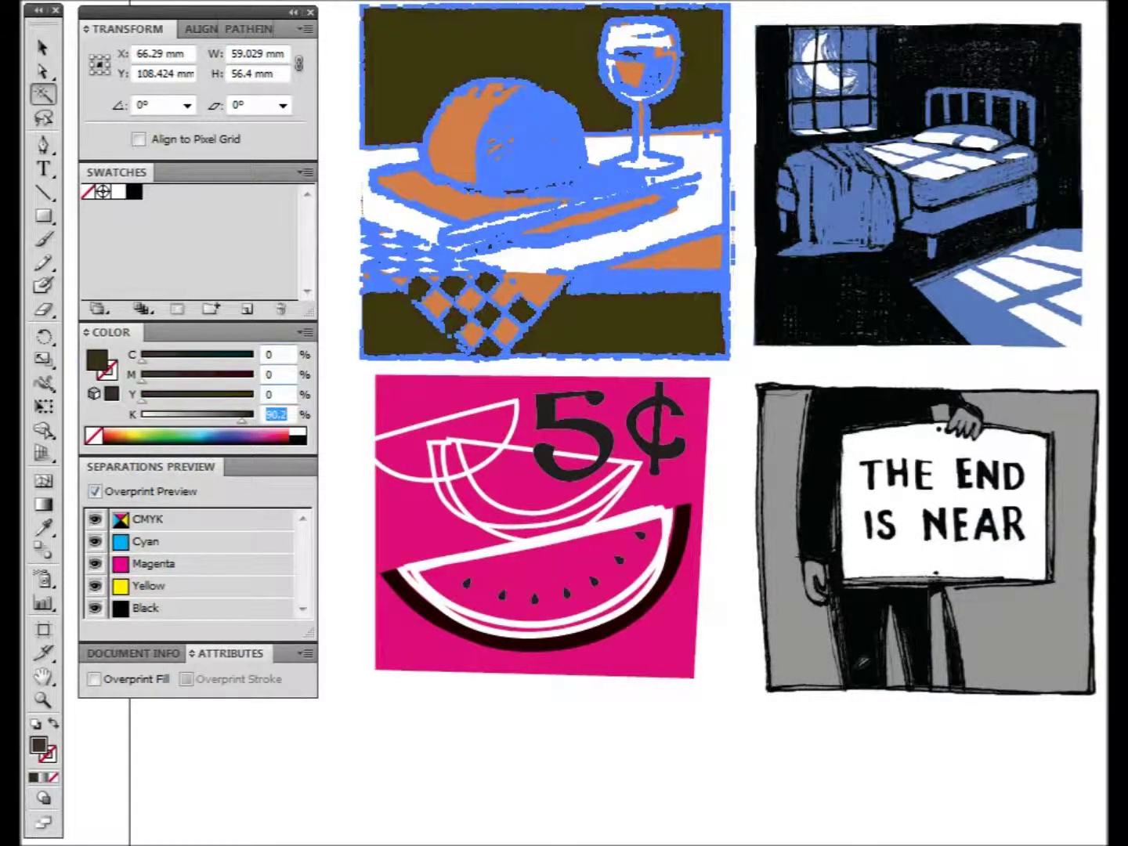
pyautogui.write('100')
pyautogui.press('Tab')
# Return to the Selection tool, deselect, and undo an accidental layer move
pyautogui.press('v')
pyautogui.click(613, 728)
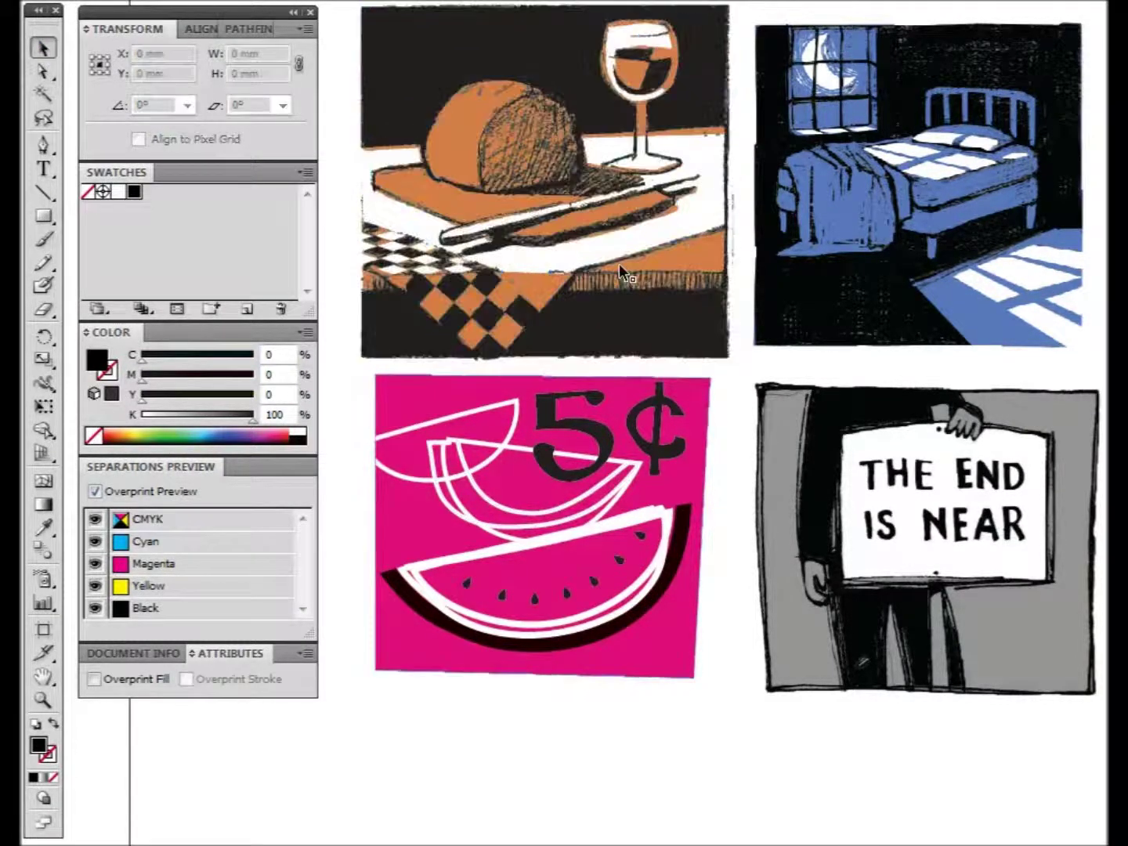
pyautogui.moveTo(620, 267); pyautogui.dragTo(555, 54)
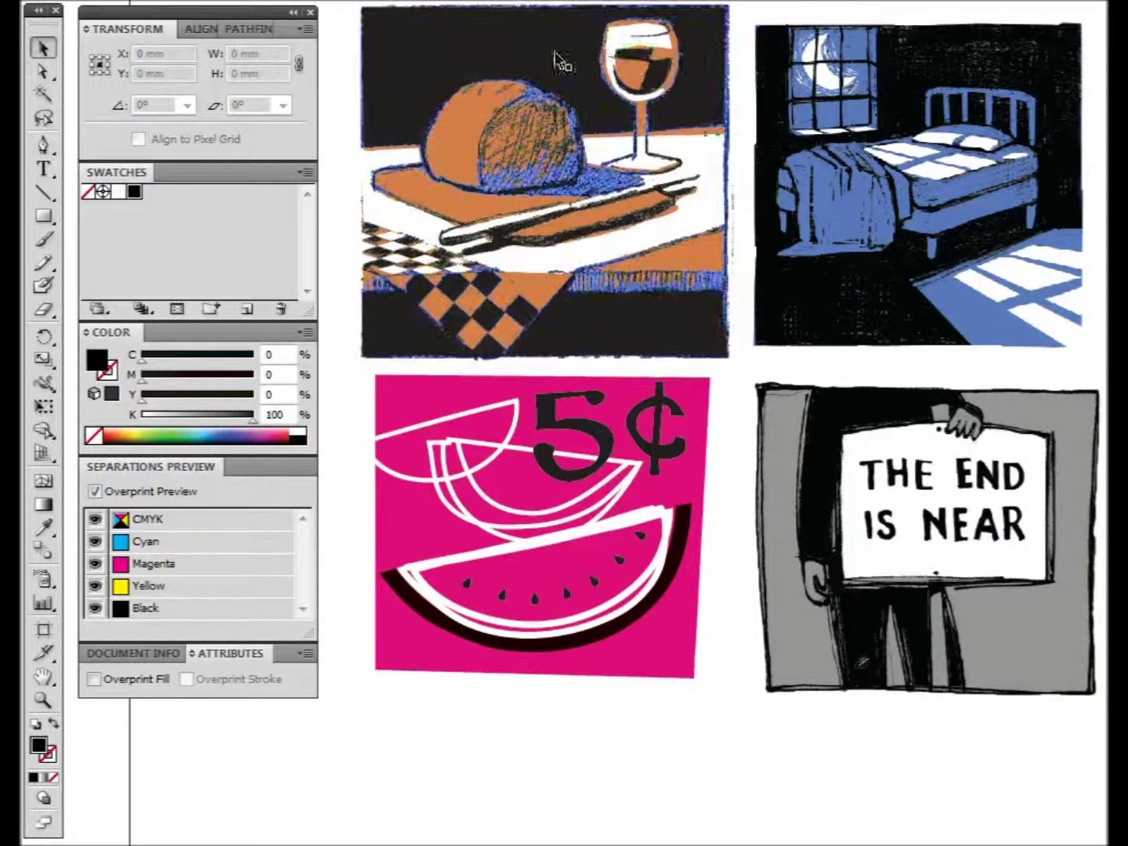
pyautogui.hotkey('ctrl', 'z')
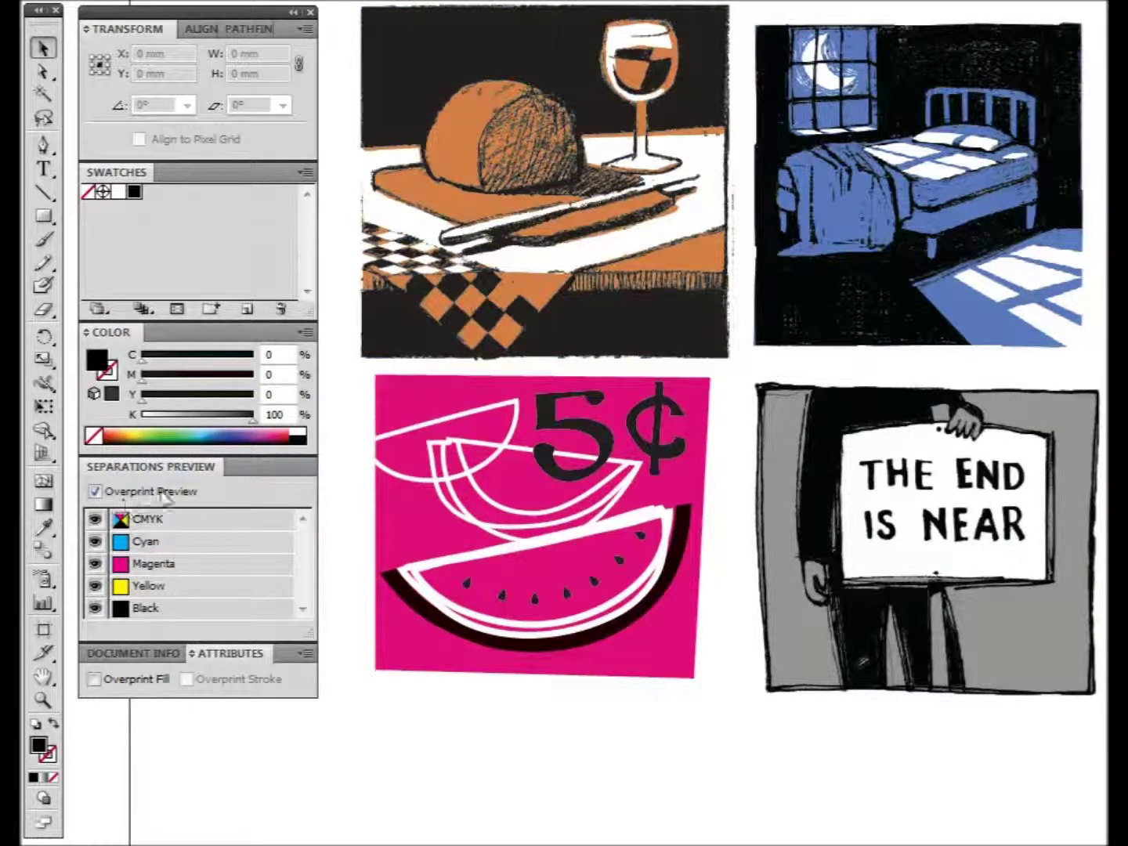
# Hide and restore the Black plate to check the food art, then Magic Wand-select the 100% black shapes
pyautogui.click(97, 609)
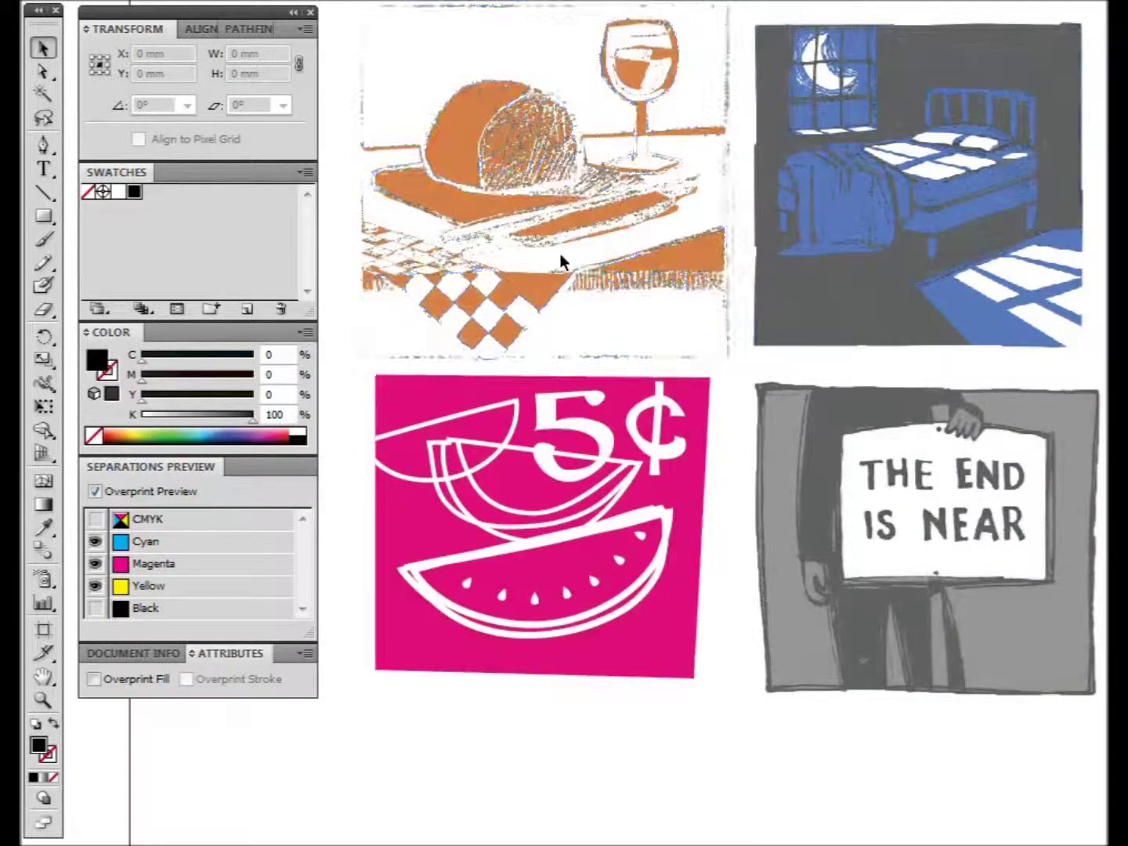
pyautogui.click(95, 608)
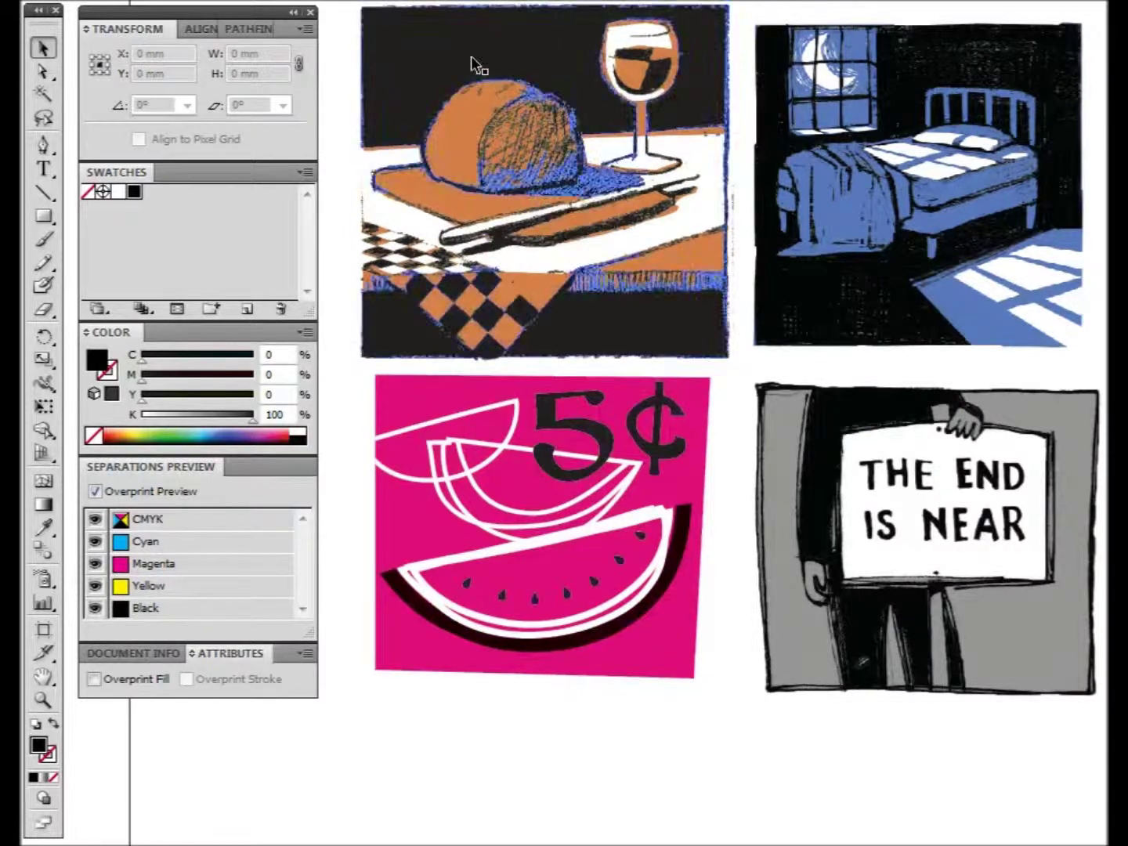
pyautogui.click(47, 98)
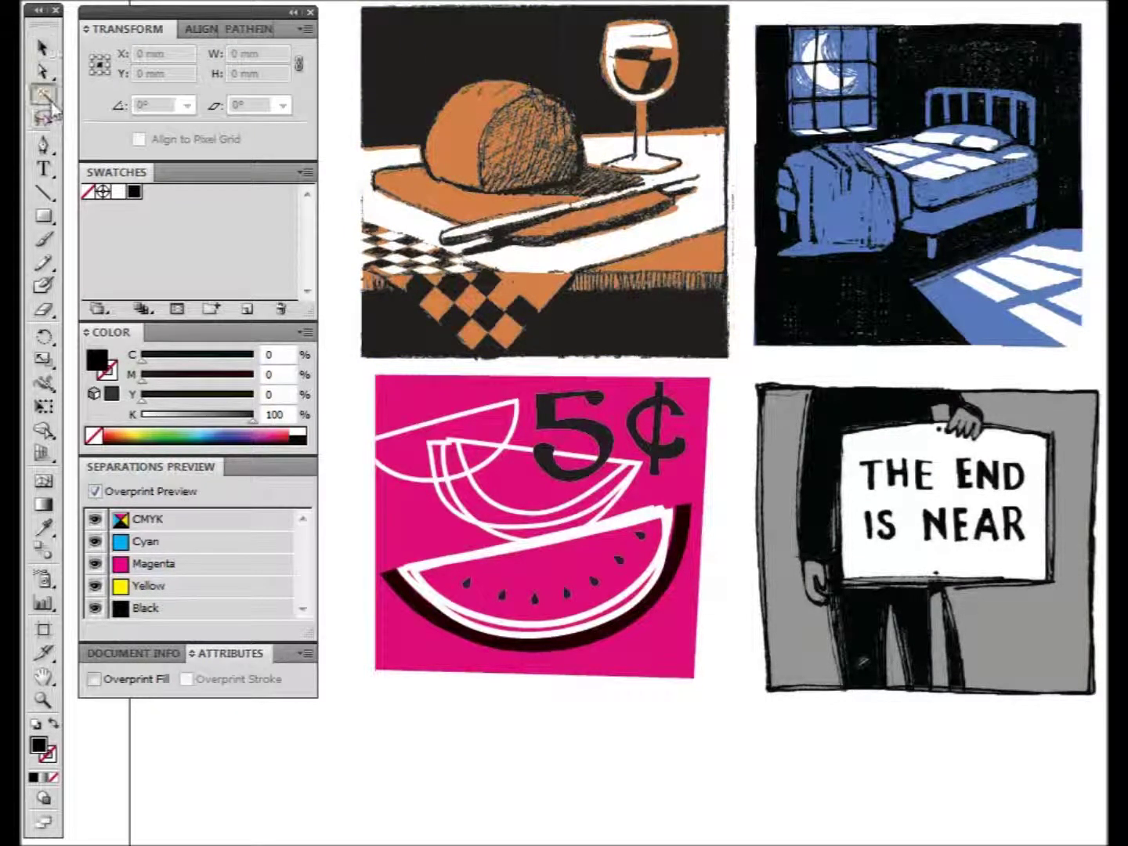
pyautogui.click(447, 43)
# Change the selected black's cyan and magenta to 30 each, keeping K at 100
pyautogui.click(282, 357)
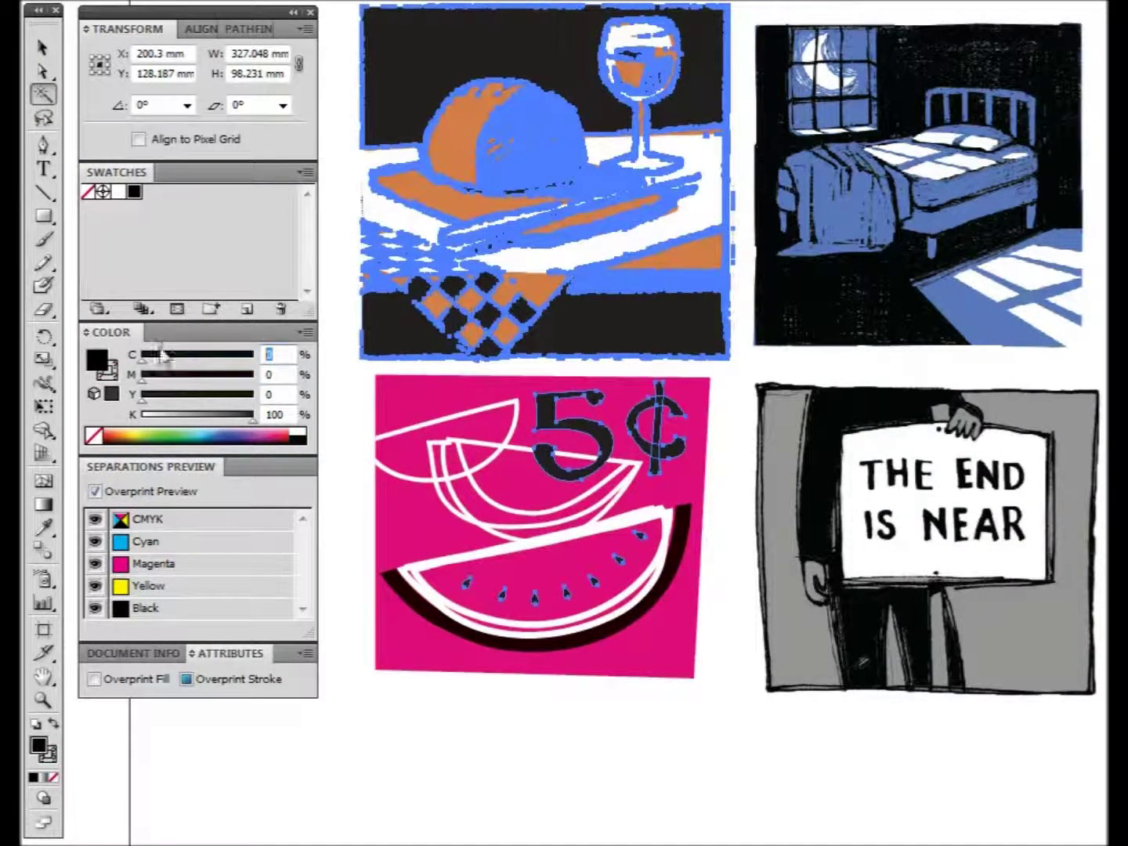
pyautogui.write('30')
pyautogui.press('Tab')
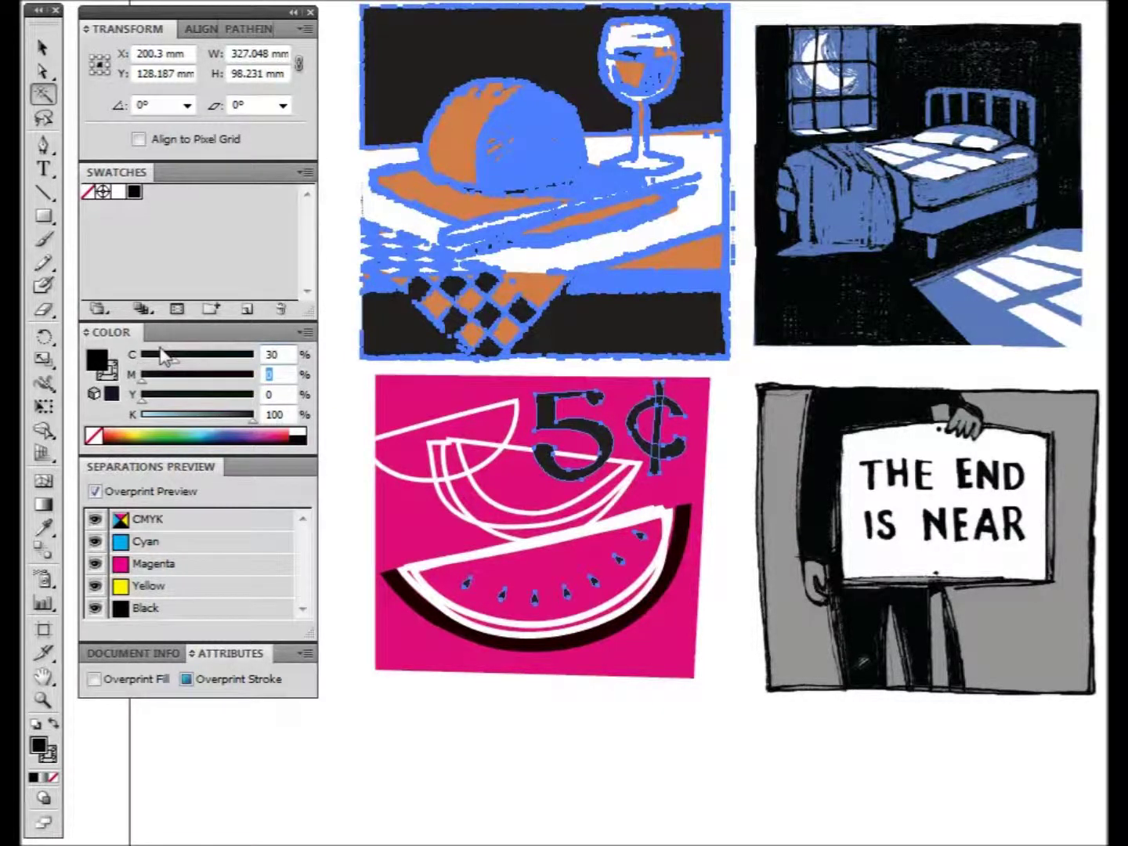
pyautogui.write('30')
pyautogui.press('Tab')
pyautogui.press('Tab')
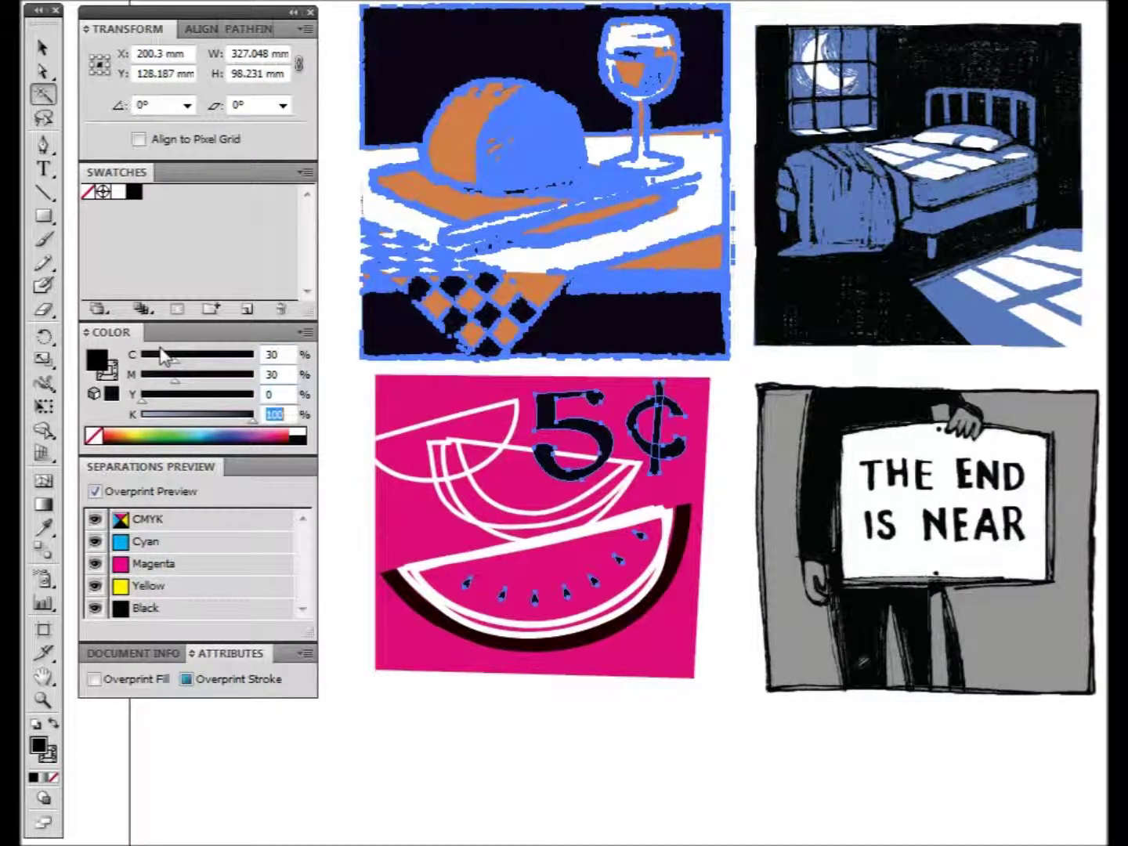
# Deselect, hide the Black plate, and inspect a dark food-art path with Direct Selection
pyautogui.click(42, 48)
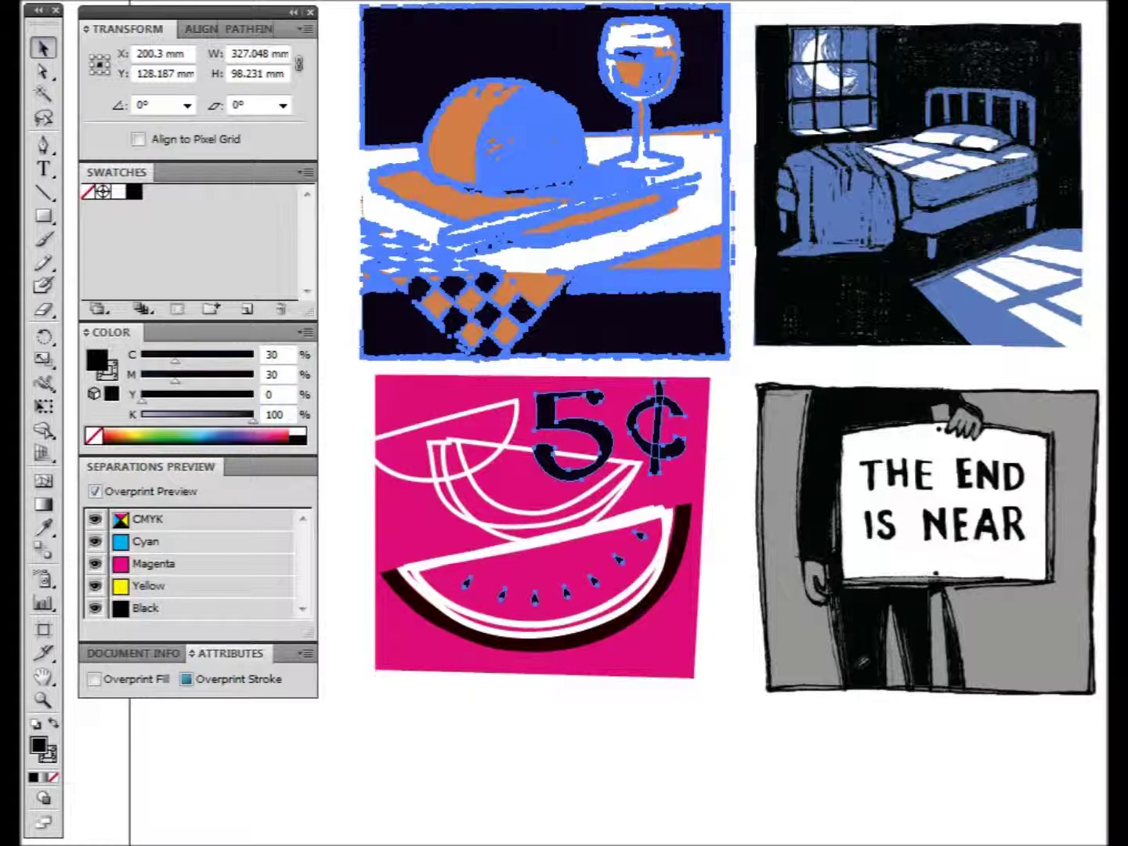
pyautogui.click(495, 787)
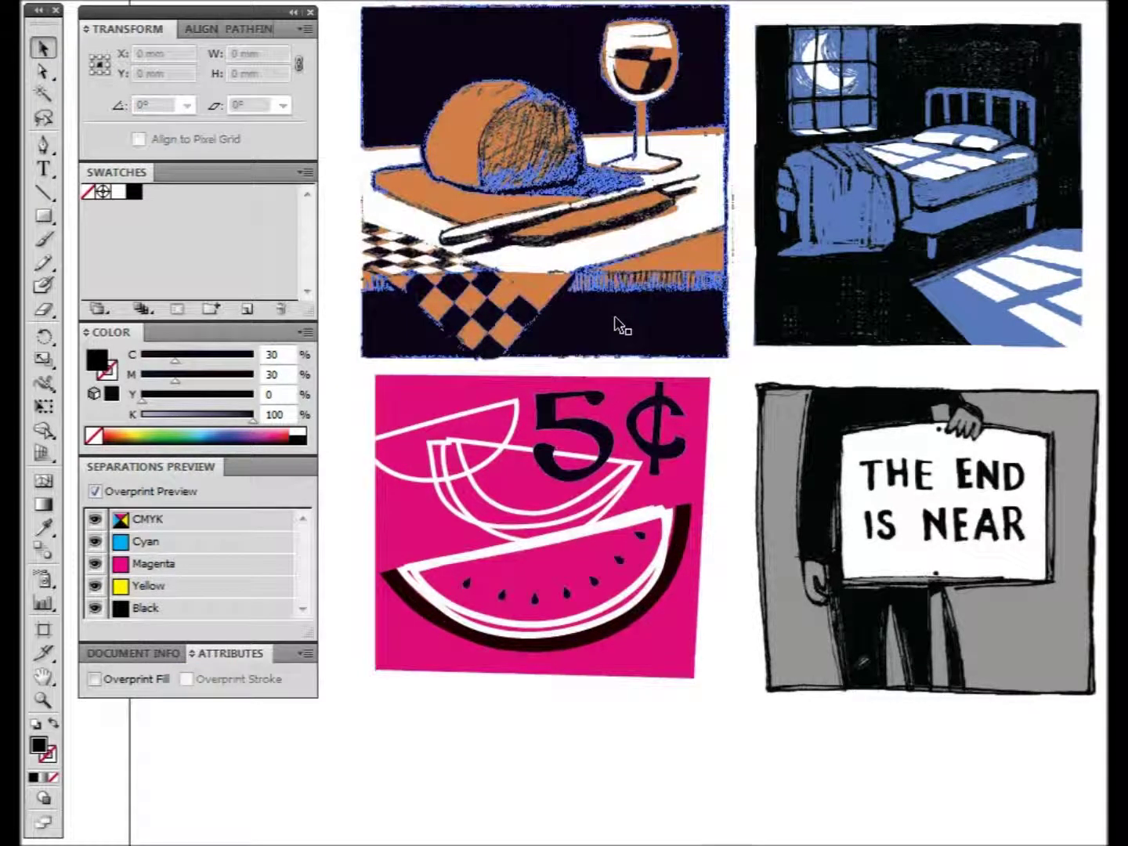
pyautogui.click(95, 608)
pyautogui.click(436, 67)
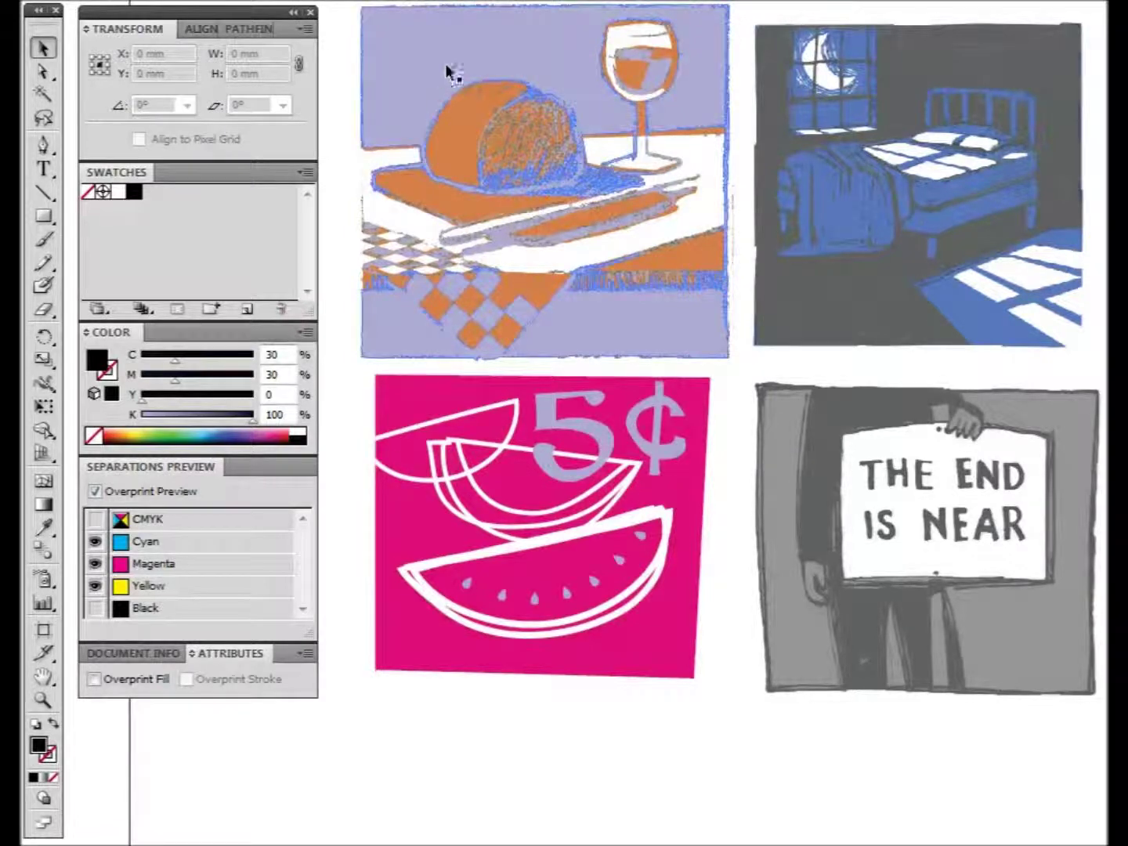
pyautogui.click(43, 71)
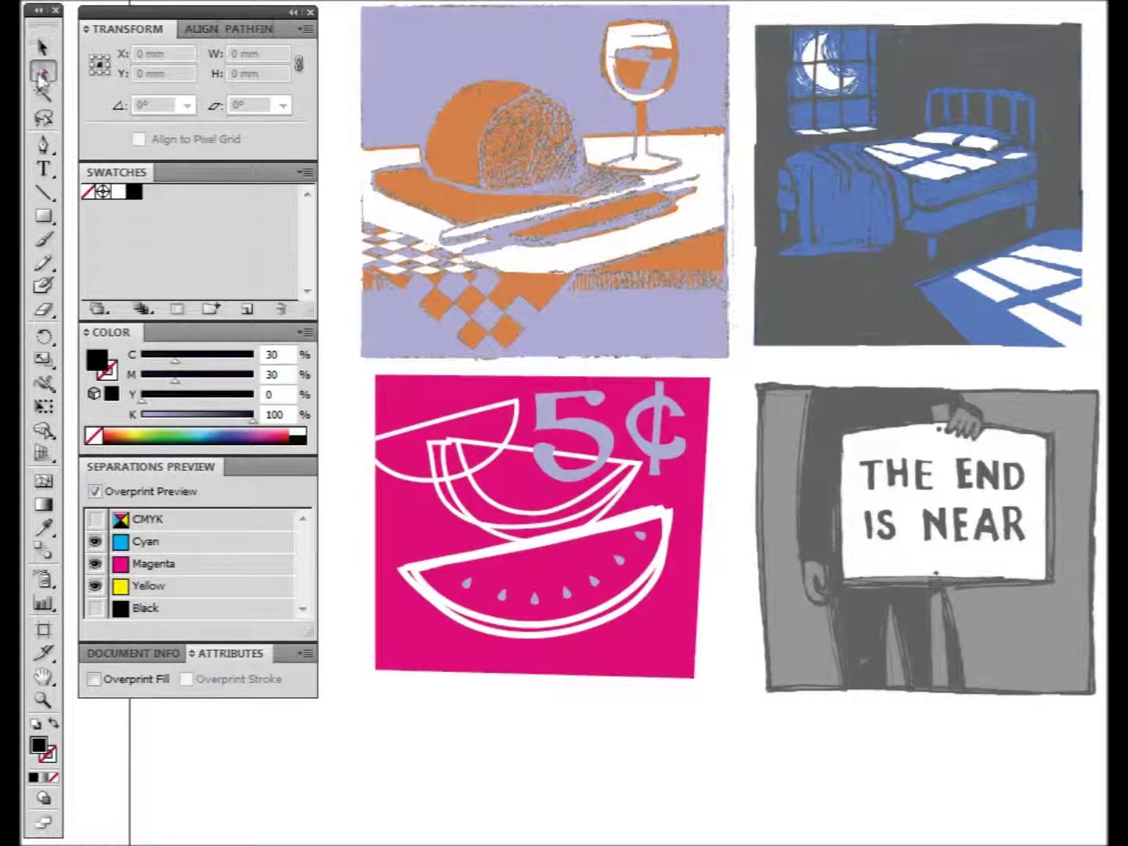
pyautogui.click(463, 55)
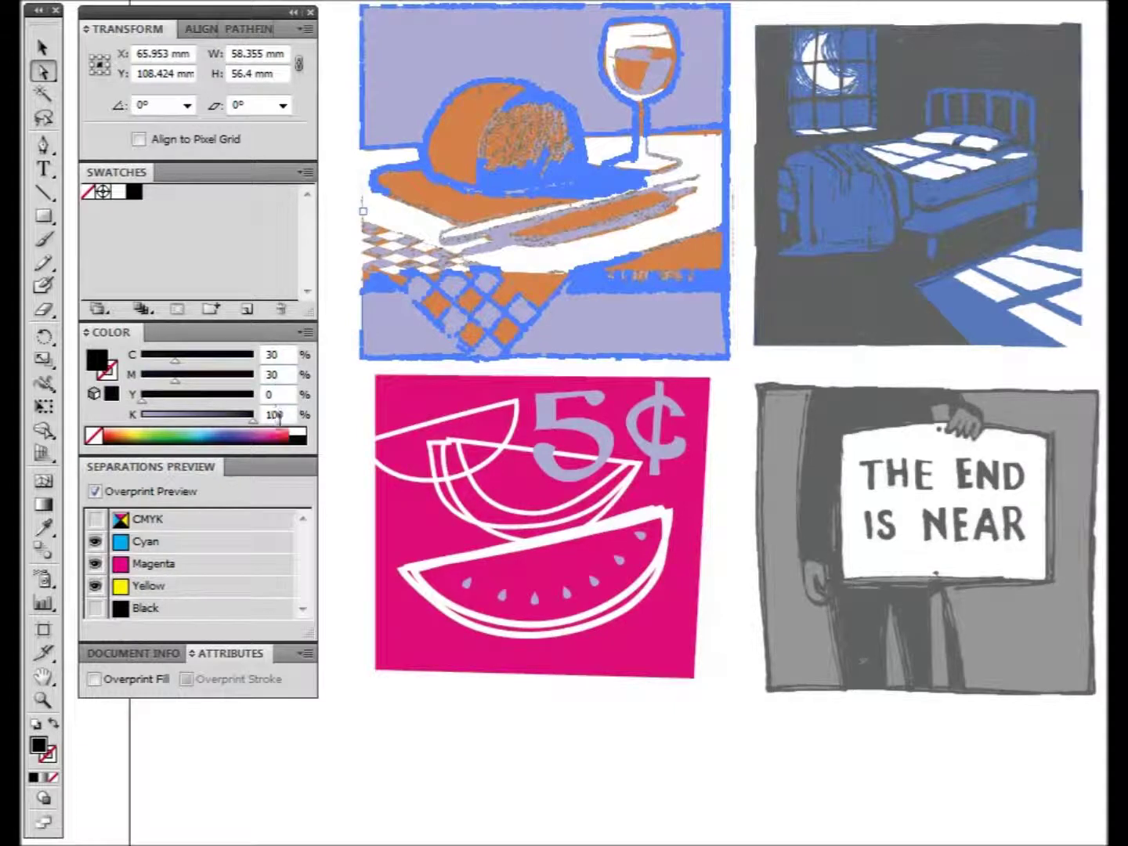
pyautogui.click(43, 49)
pyautogui.hotkey('ctrl', 'shift', 'a')
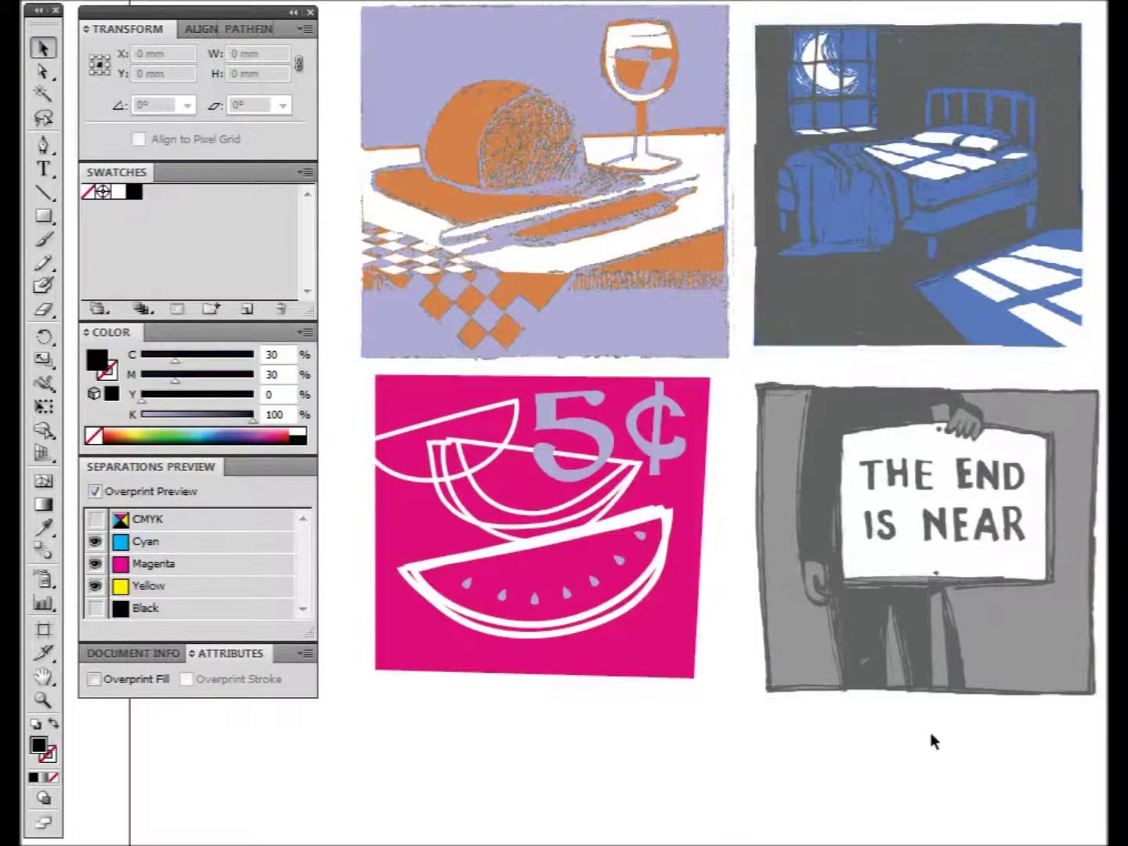
# Live-trace the THE END IS NEAR image in Color mode, 6 colours, with Preview and Ignore White on
pyautogui.click(805, 553)
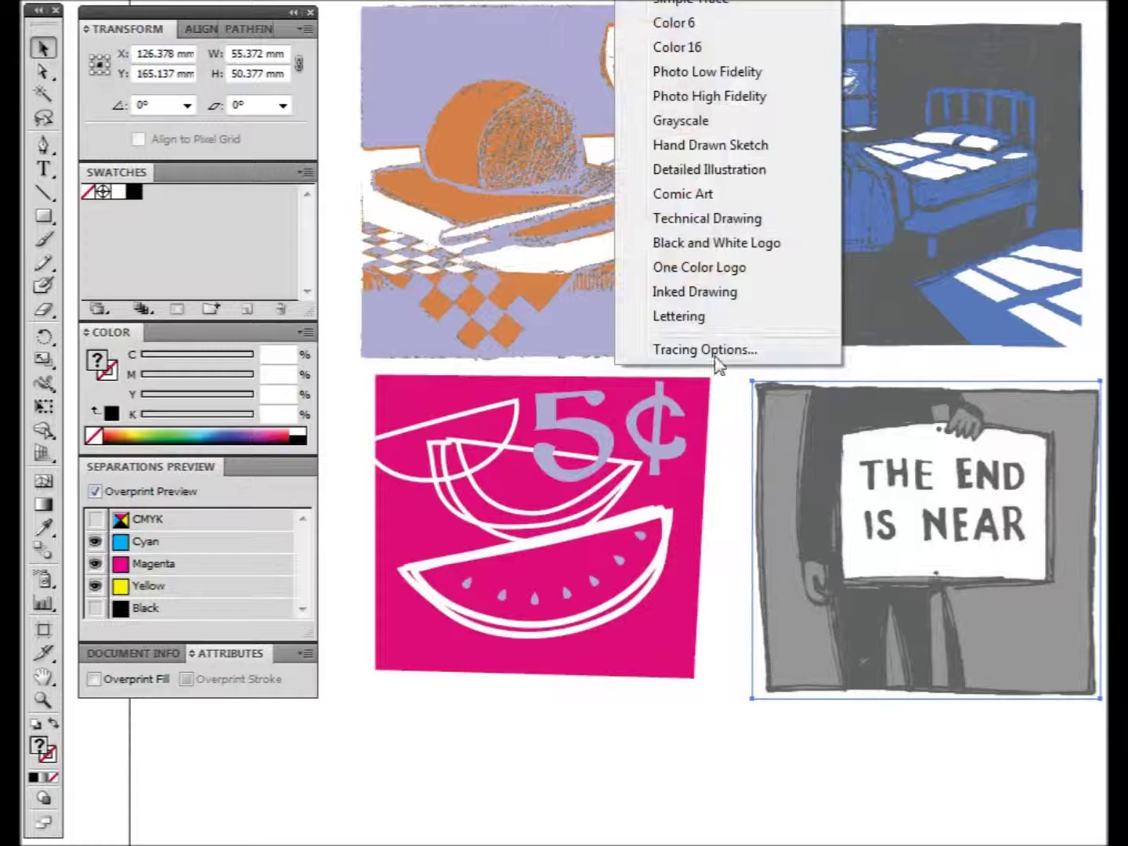
pyautogui.click(704, 350)
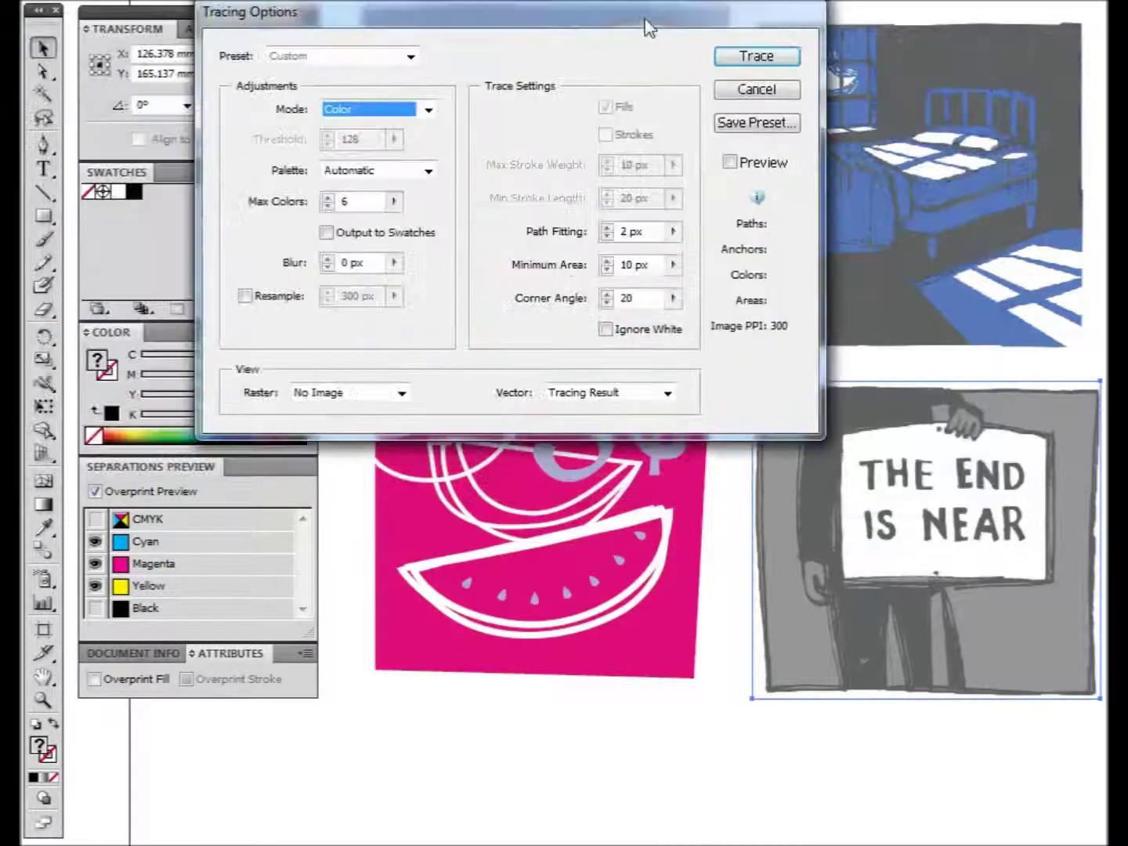
pyautogui.moveTo(647, 25)
pyautogui.mouseDown()
pyautogui.moveTo(504, 55)
pyautogui.moveTo(485, 41)
pyautogui.mouseUp()
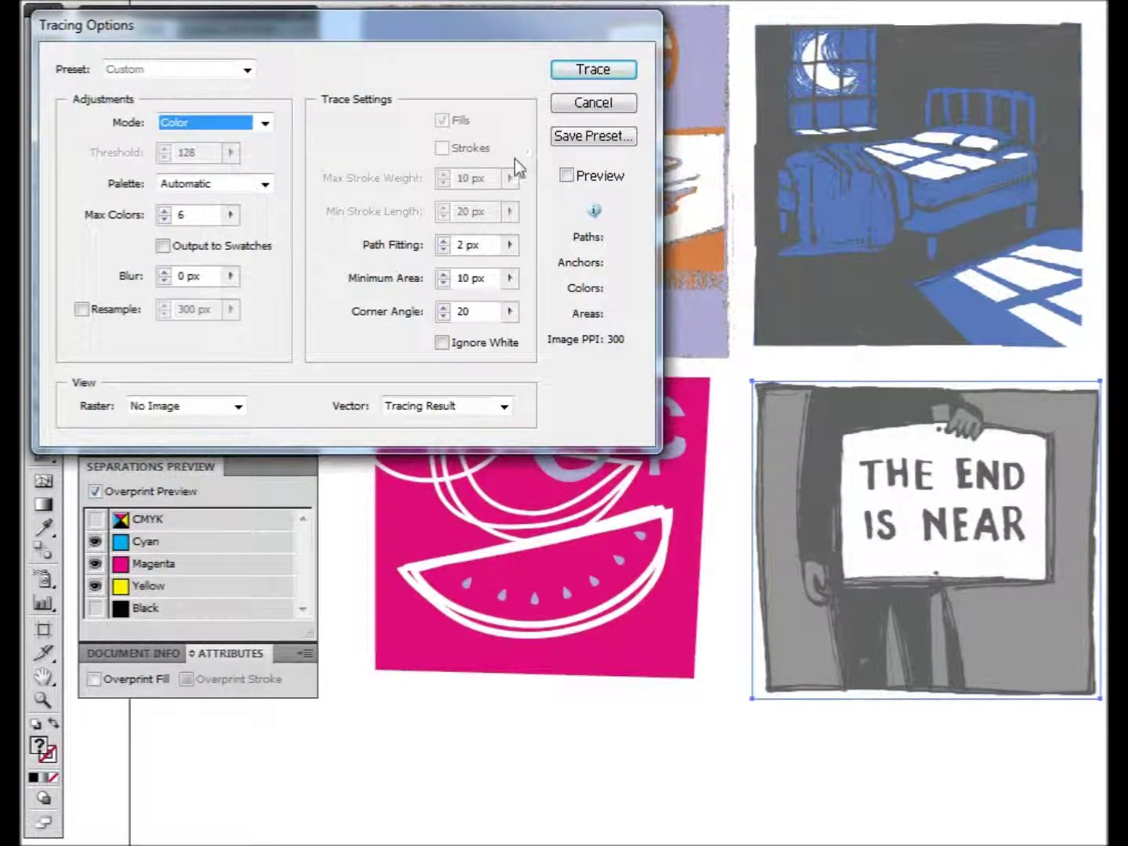
pyautogui.click(566, 176)
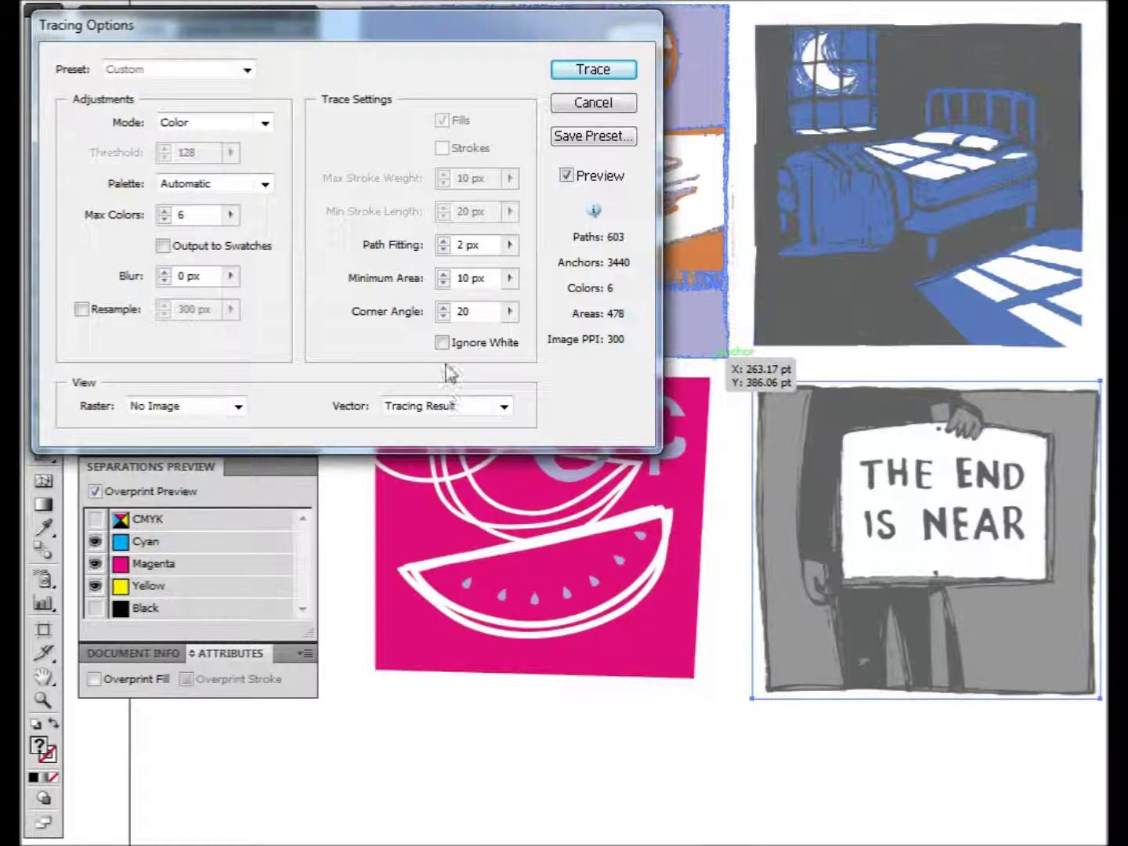
pyautogui.click(443, 343)
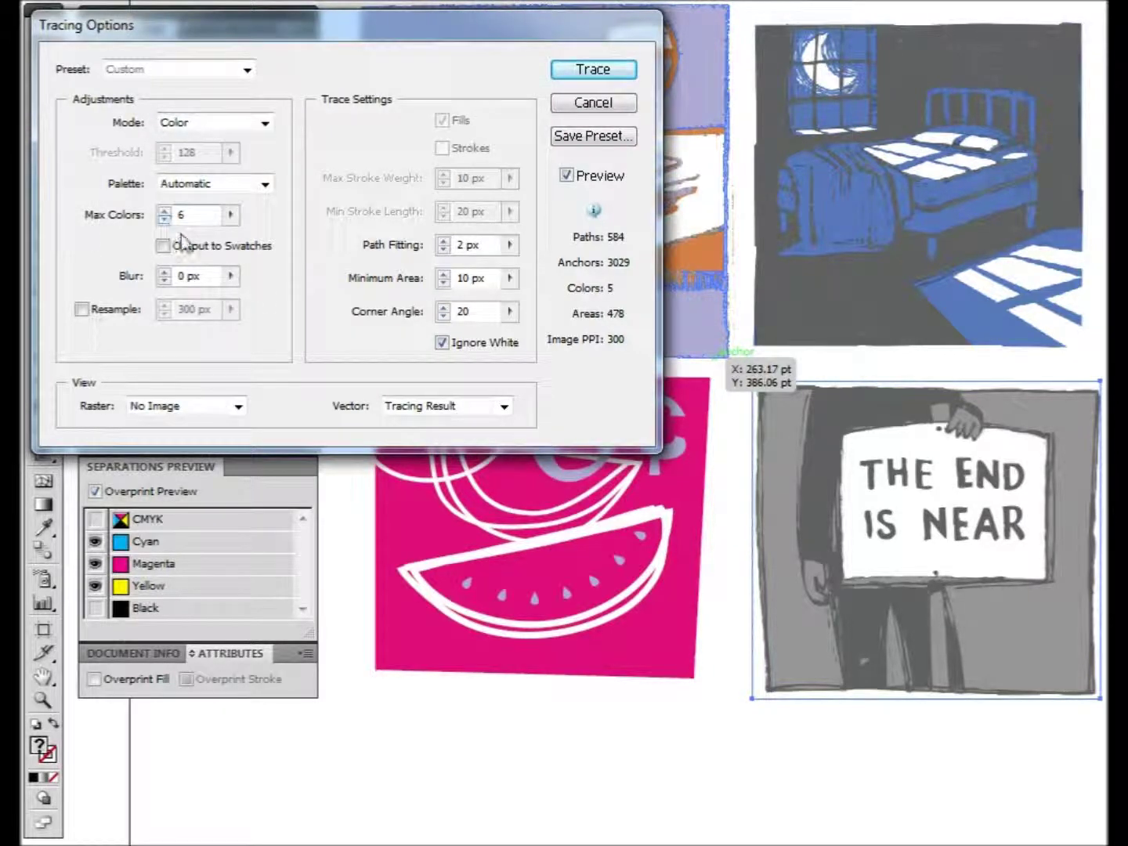
pyautogui.click(613, 71)
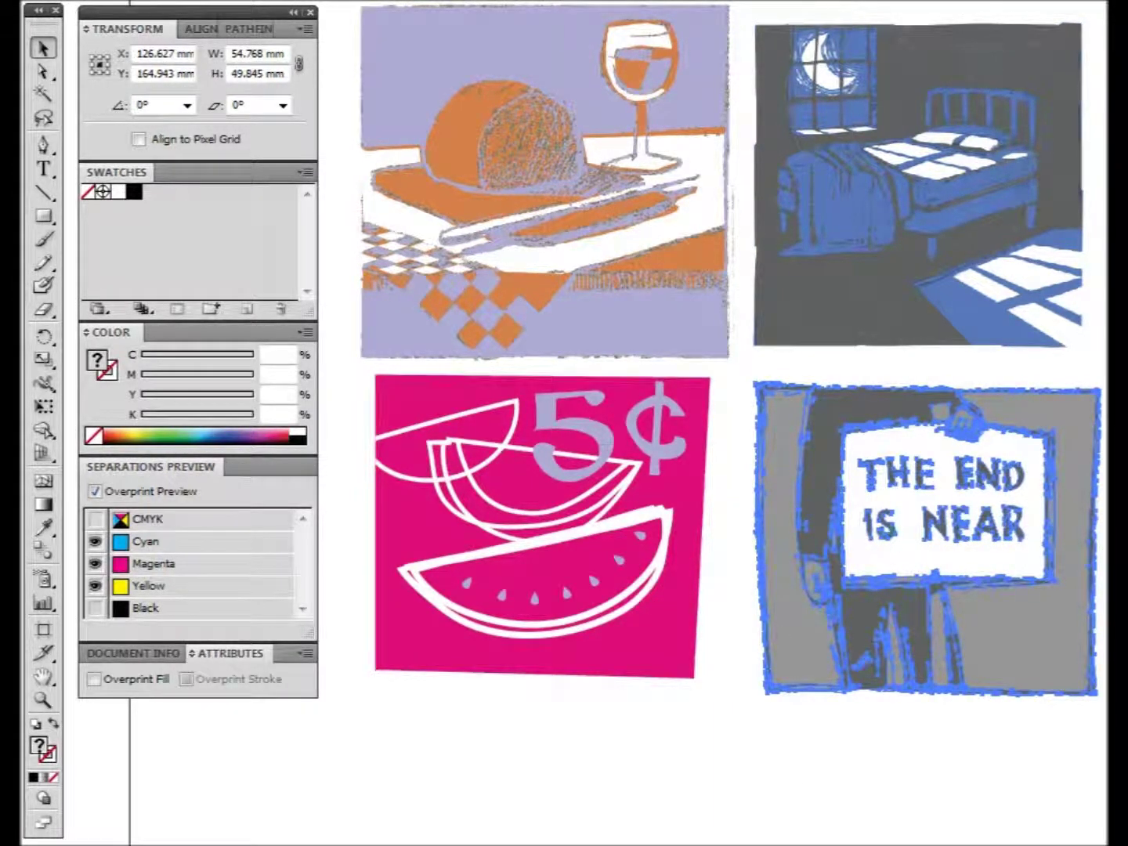
pyautogui.click(935, 731)
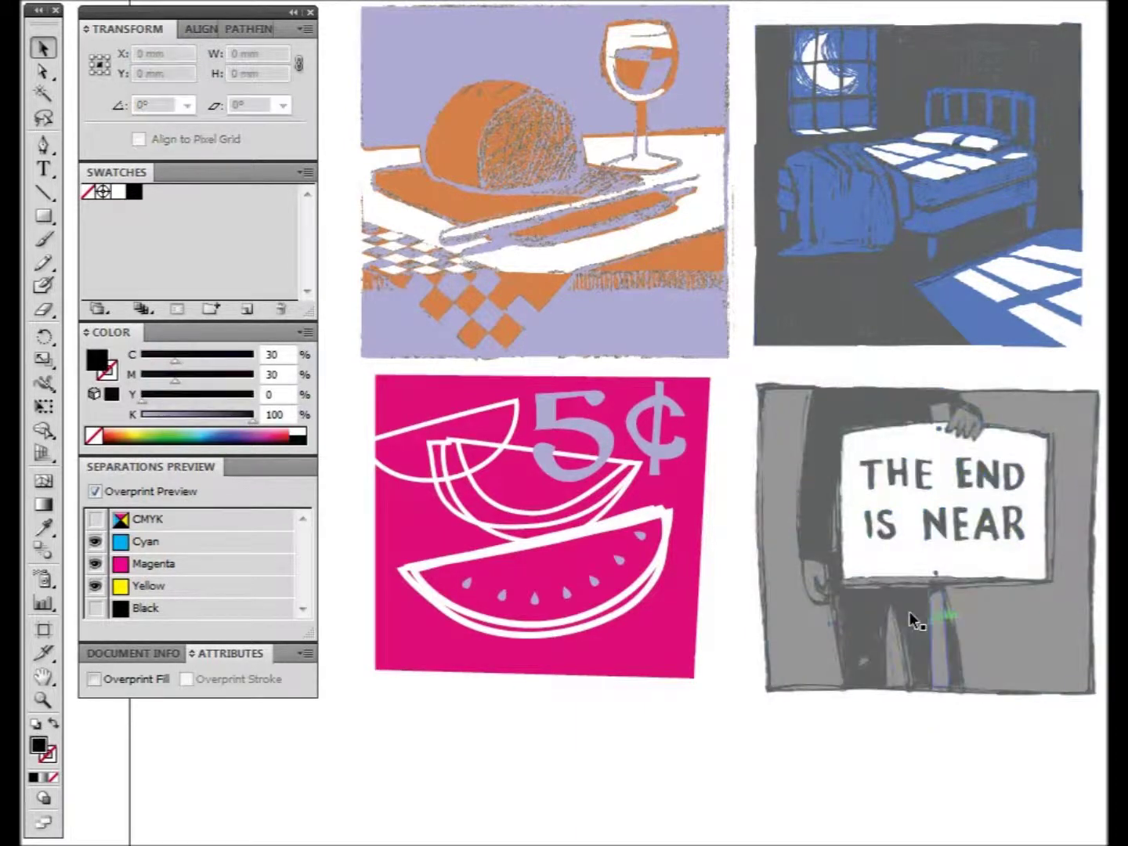
pyautogui.click(99, 613)
pyautogui.click(99, 612)
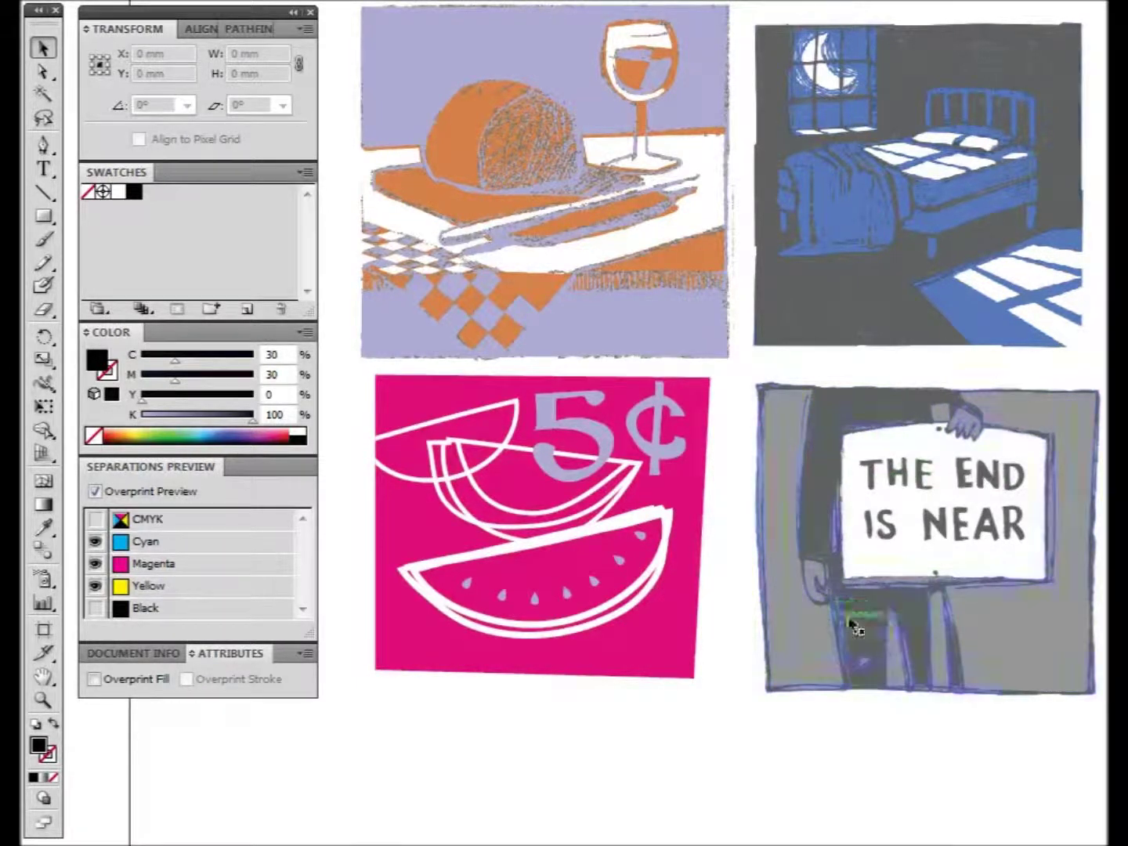
pyautogui.click(794, 448)
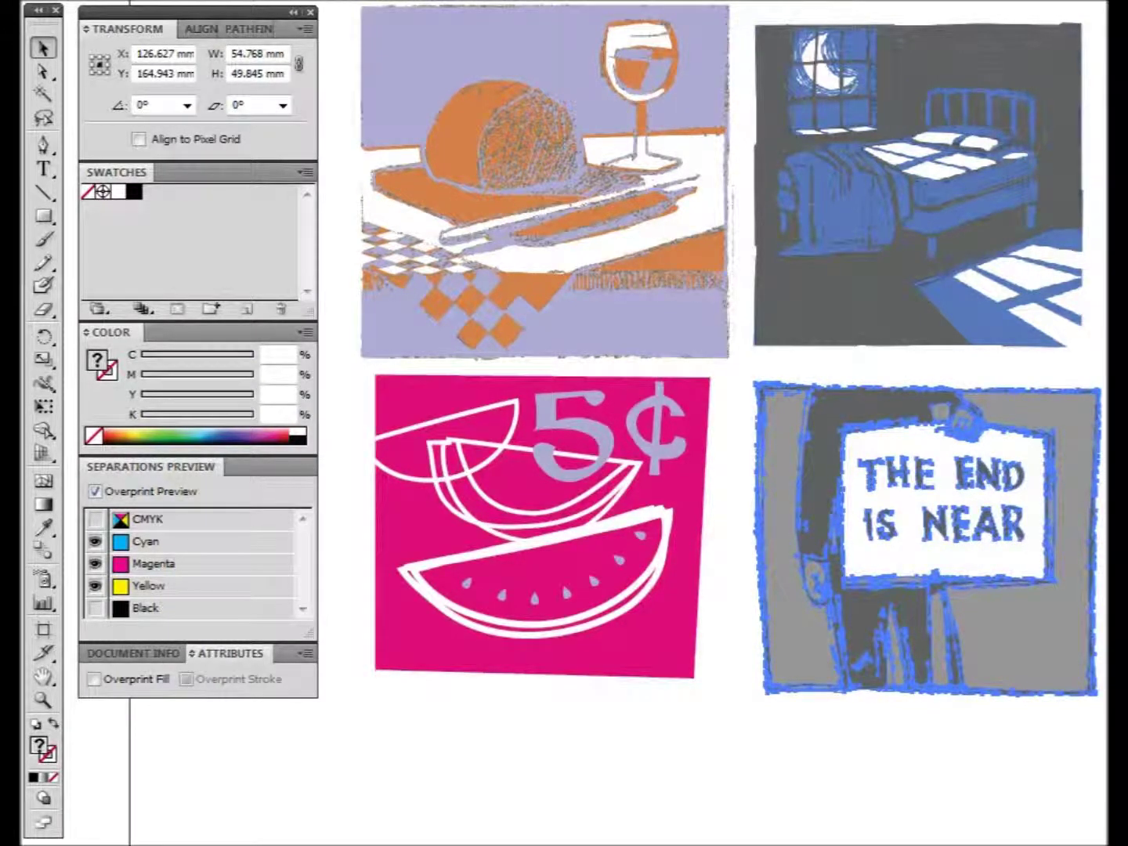
pyautogui.click(126, 1)
# Convert the traced sign to grayscale via Edit > Edit Colors > Convert to Grayscale
pyautogui.moveTo(165, 303)
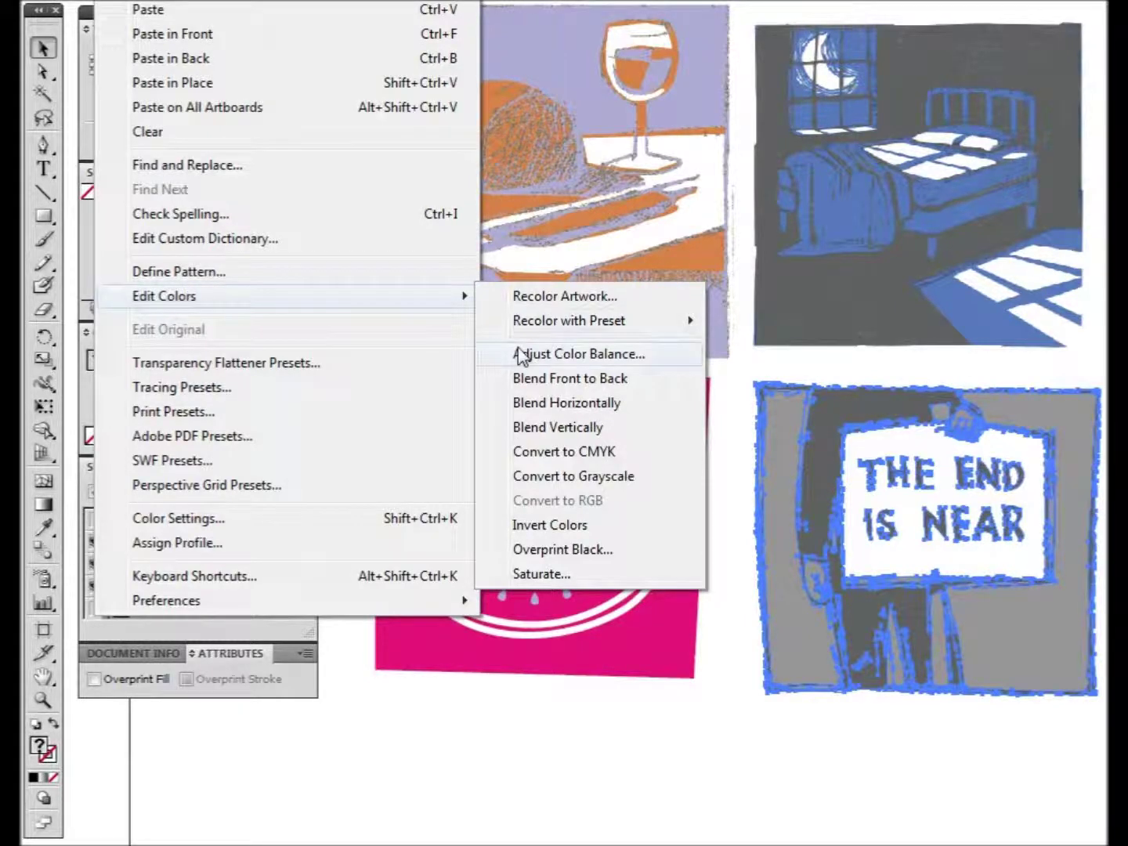
pyautogui.click(576, 476)
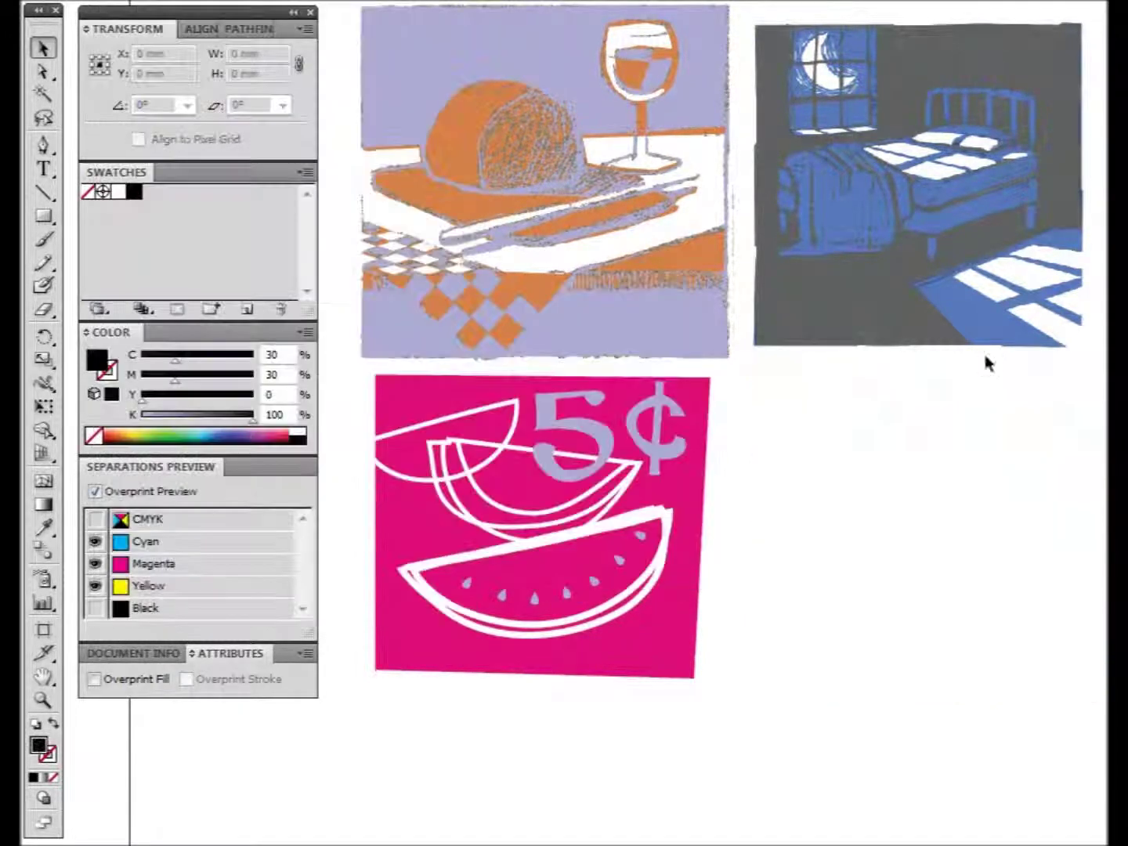
pyautogui.moveTo(964, 470); pyautogui.dragTo(937, 569)
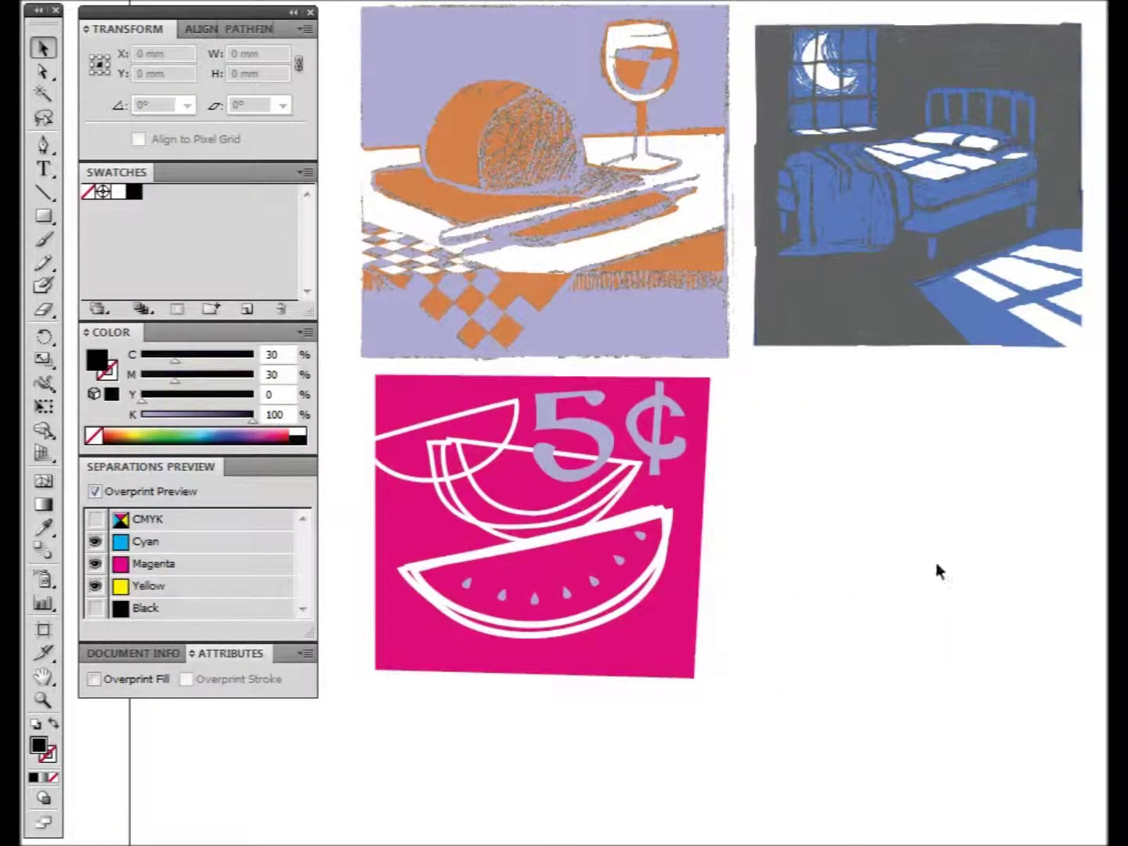
# Hide and show the Black plate to confirm the sign prints on K only, then select the sign
pyautogui.click(93, 609)
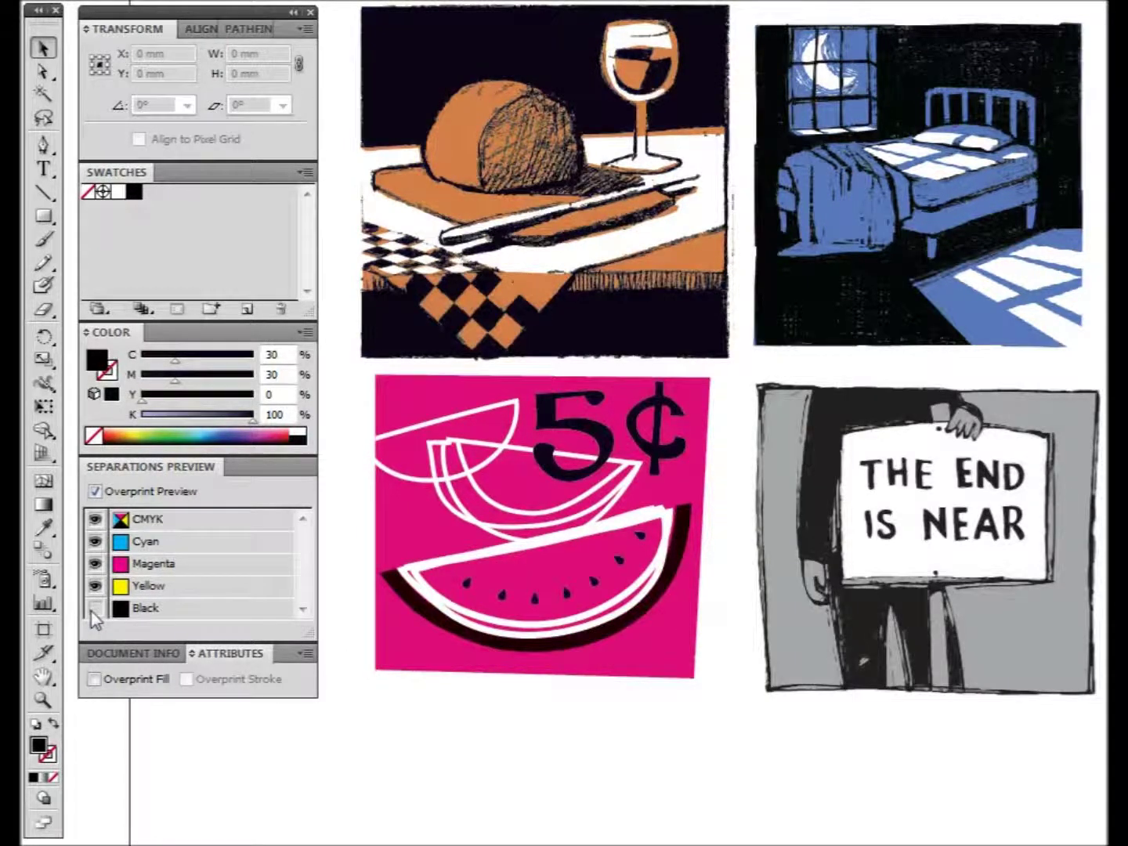
pyautogui.click(94, 610)
pyautogui.click(95, 608)
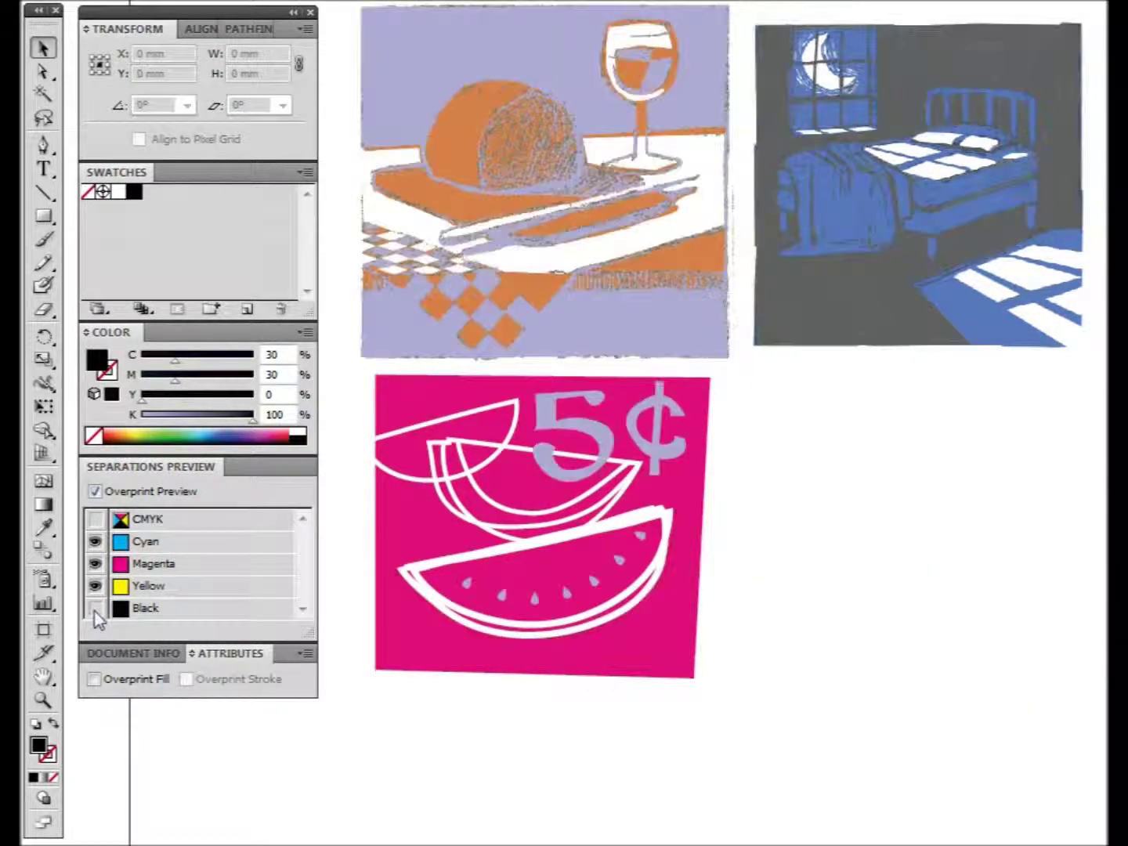
pyautogui.click(95, 609)
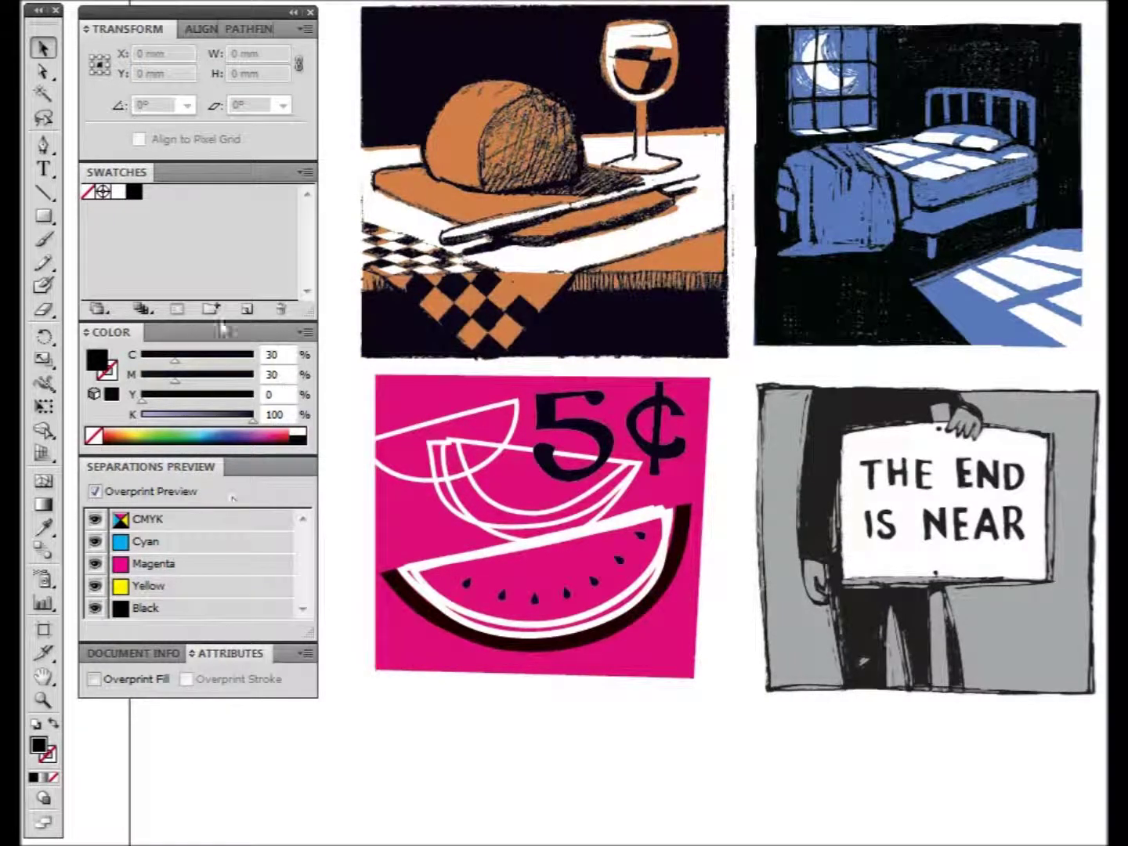
pyautogui.click(928, 398)
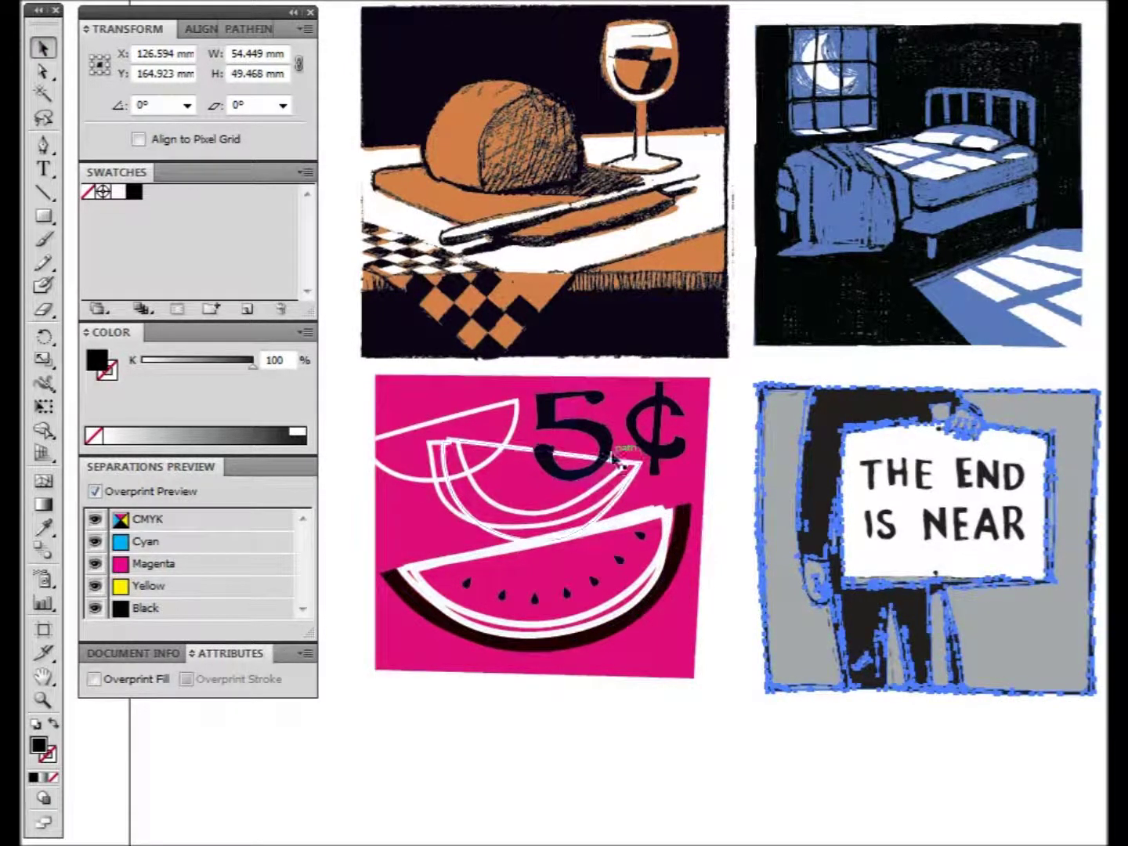
pyautogui.click(677, 551)
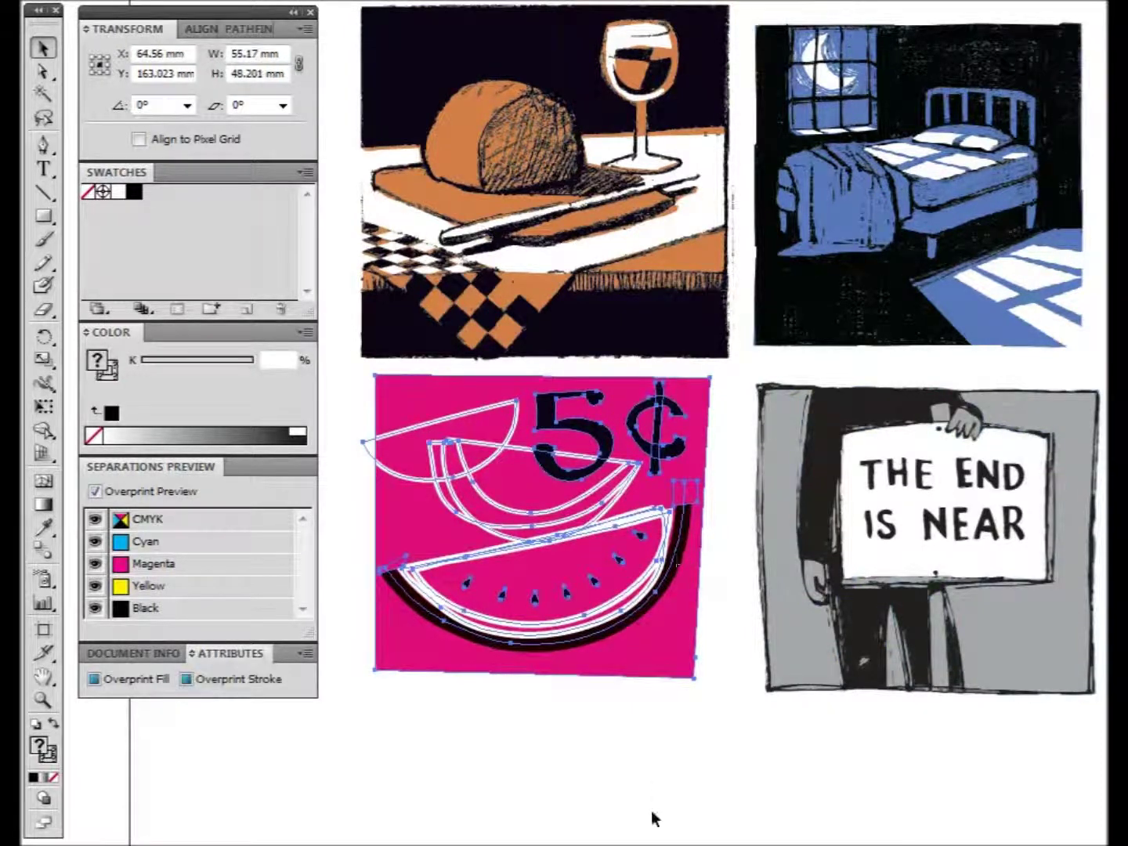
pyautogui.click(600, 709)
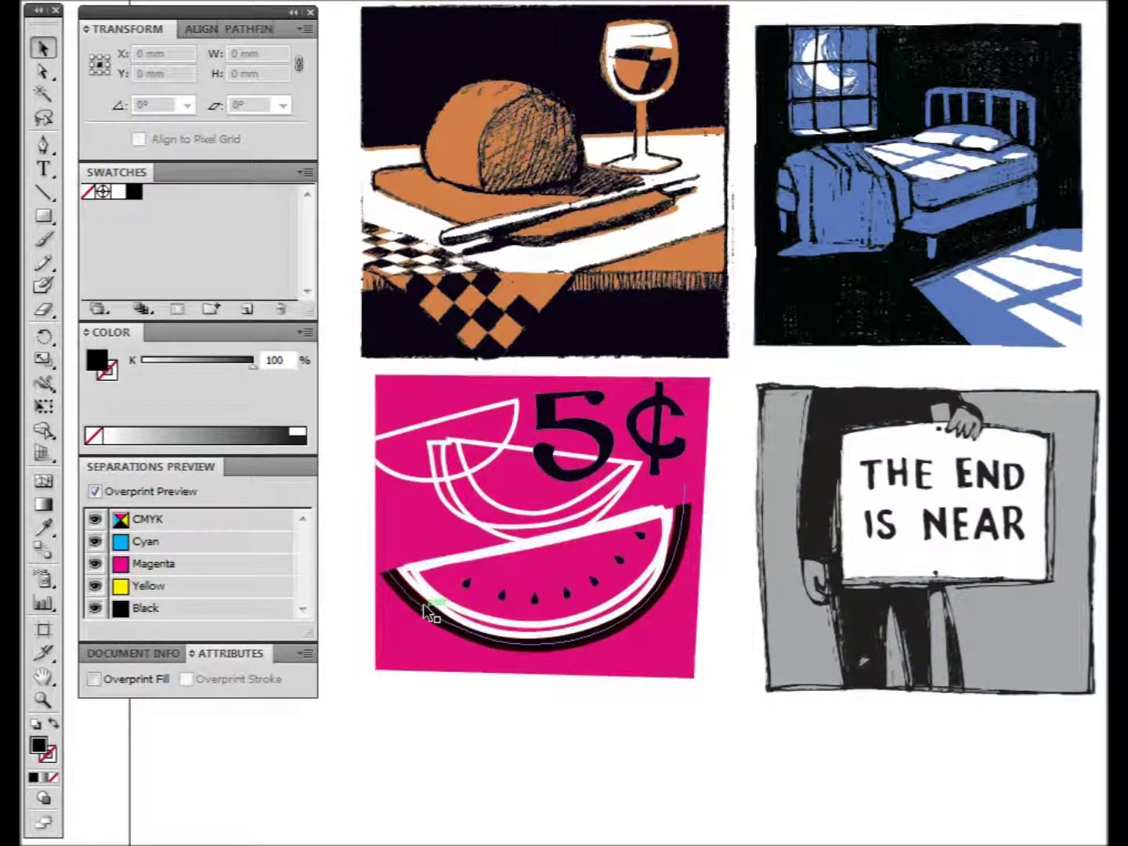
pyautogui.click(94, 607)
pyautogui.click(95, 608)
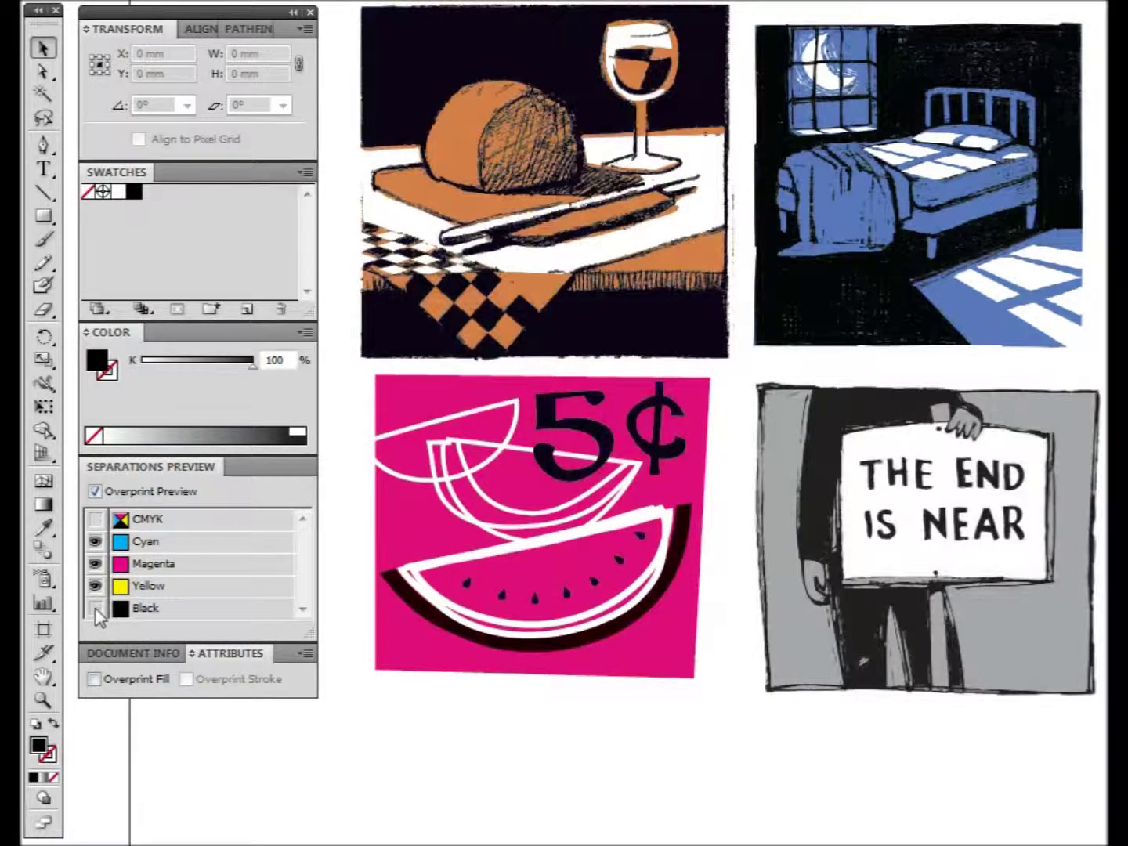
pyautogui.click(95, 609)
pyautogui.click(95, 609)
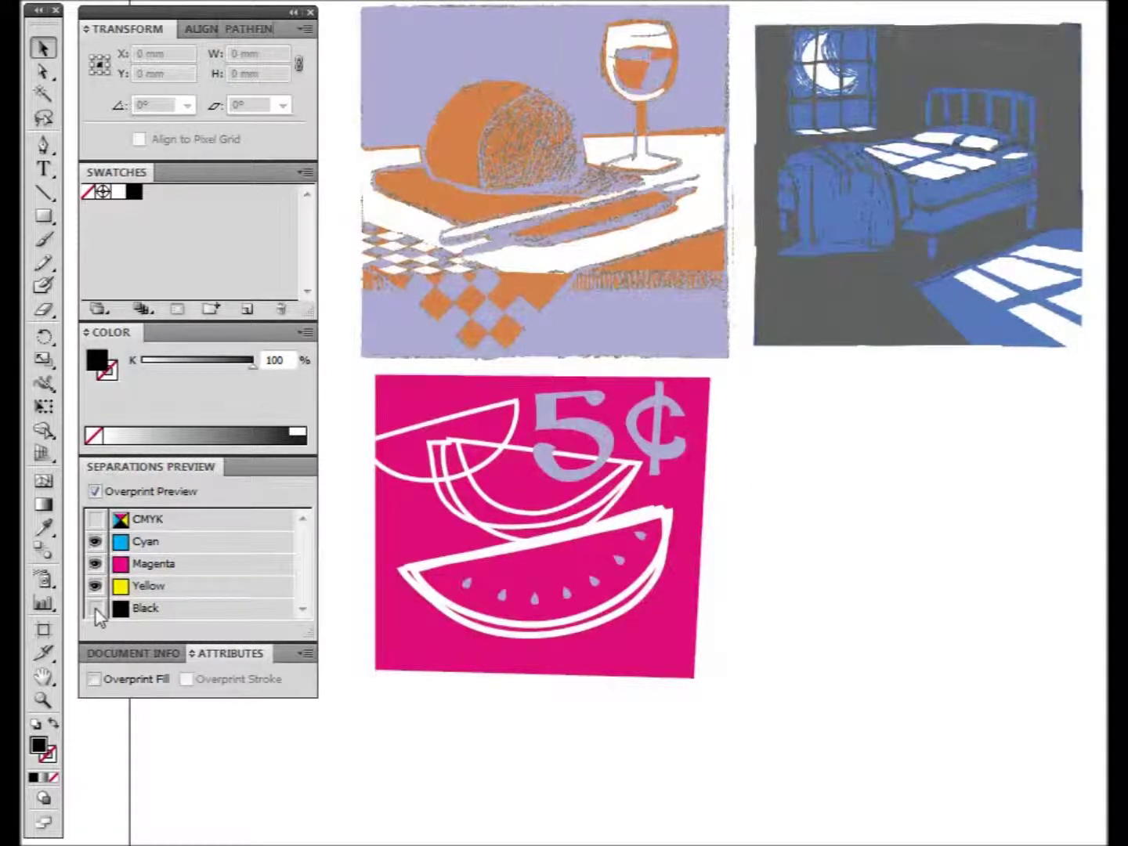
pyautogui.click(95, 609)
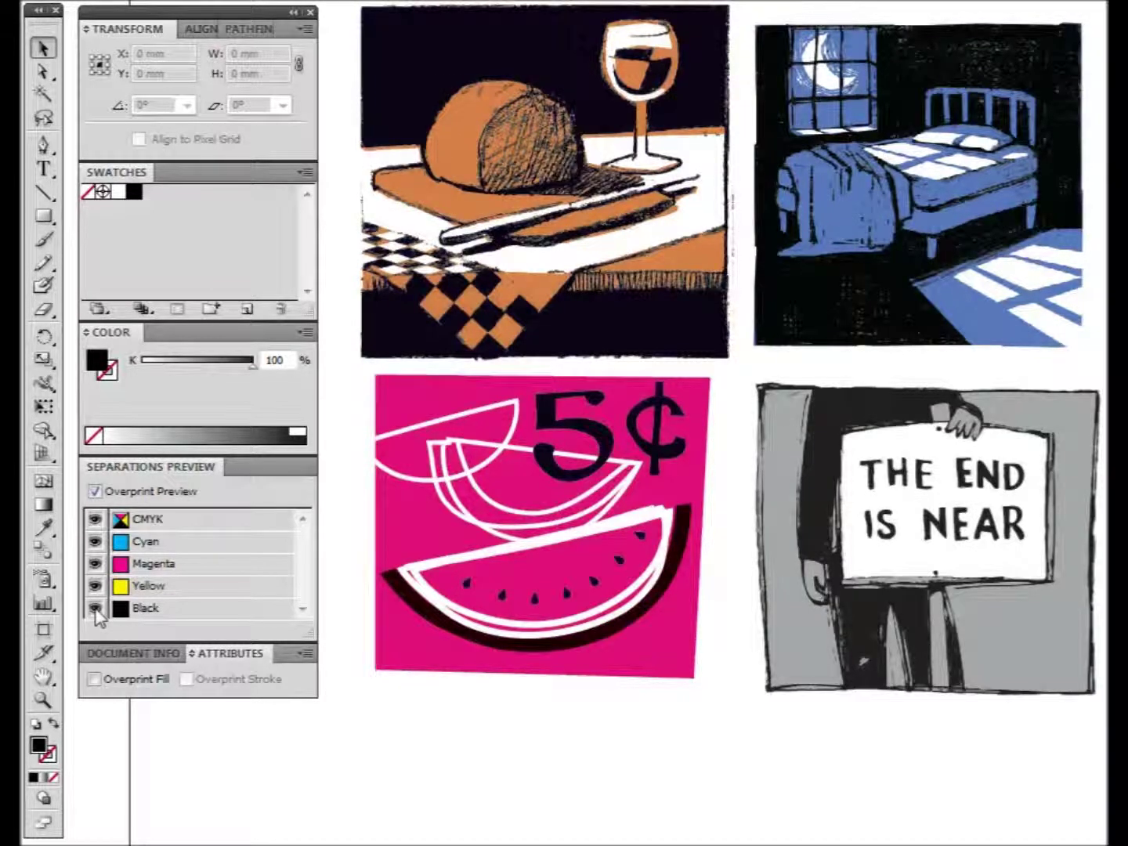
pyautogui.click(94, 609)
pyautogui.click(95, 608)
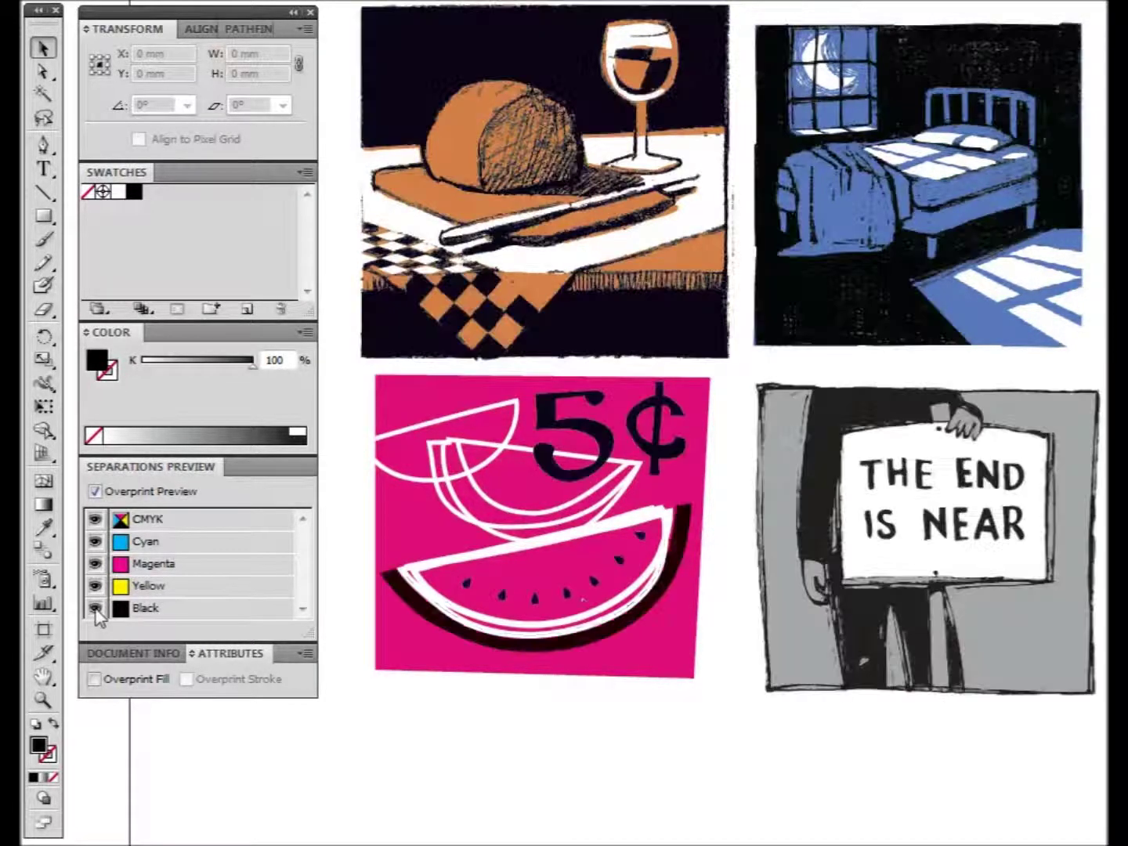
pyautogui.click(528, 417)
# Select the 5¢ paths and set their cyan and magenta to 0, leaving black only
pyautogui.click(760, 742)
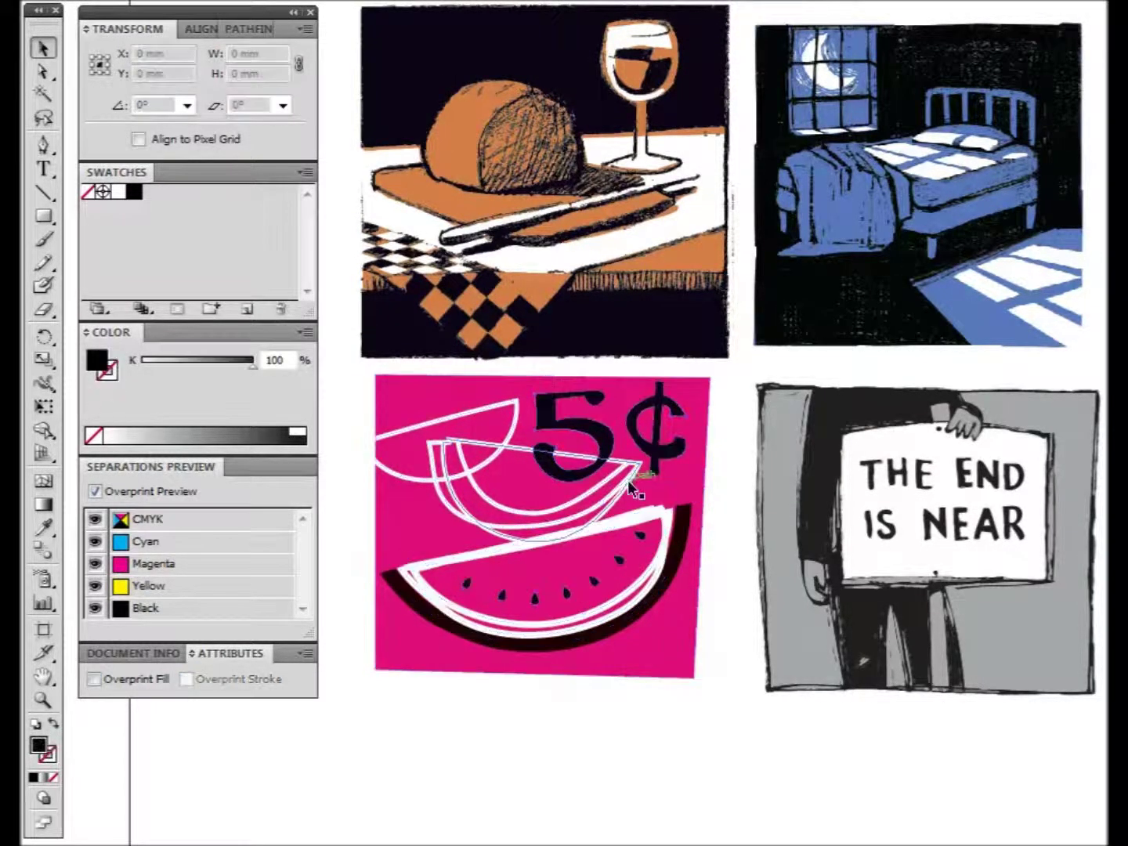
pyautogui.press('a')
pyautogui.click(617, 444)
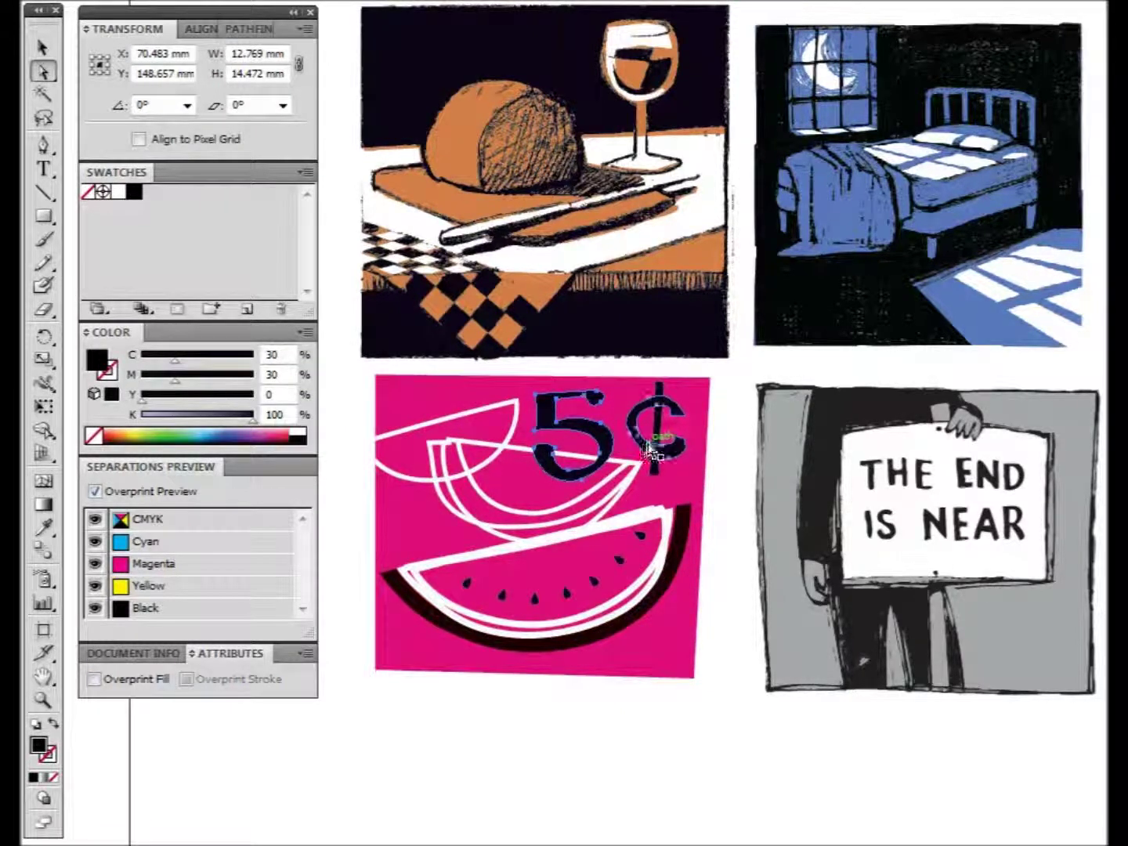
pyautogui.keyDown('shift'); pyautogui.click(650, 453); pyautogui.keyUp('shift')
pyautogui.keyDown('shift'); pyautogui.click(658, 439); pyautogui.keyUp('shift')
pyautogui.press('v')
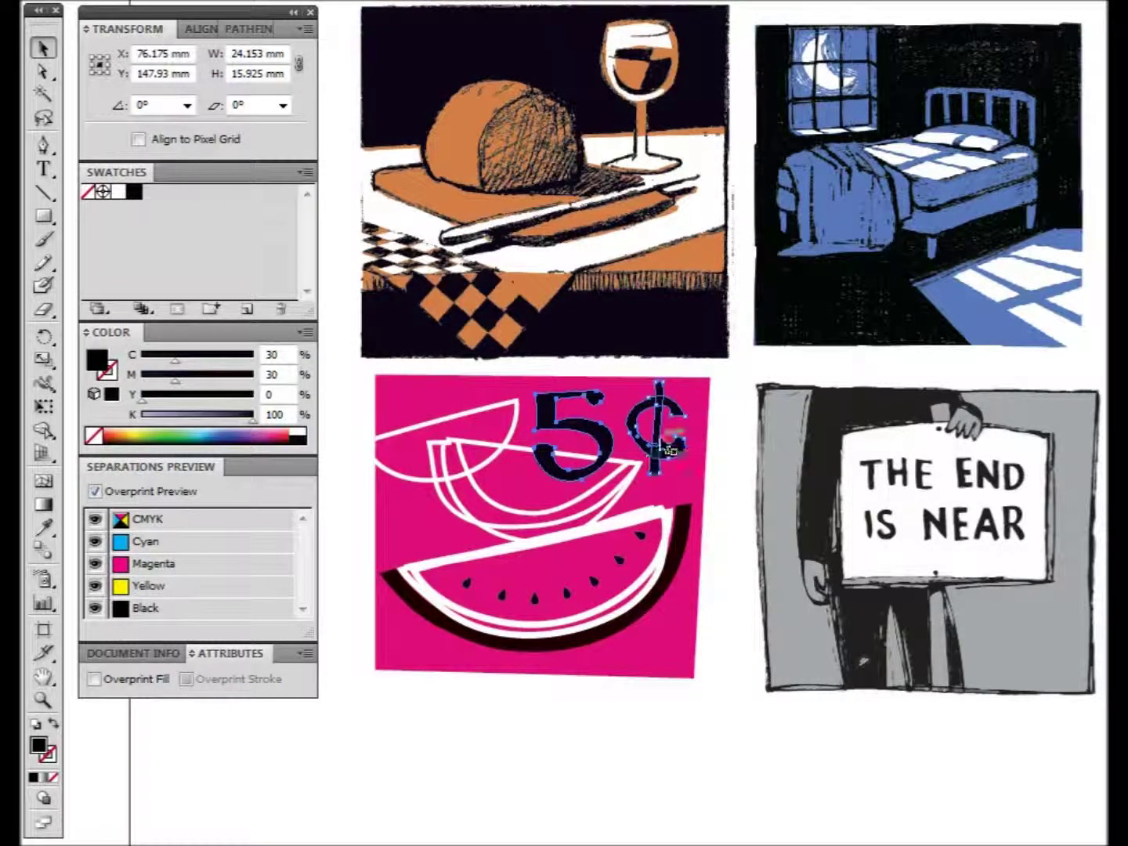
pyautogui.click(271, 354)
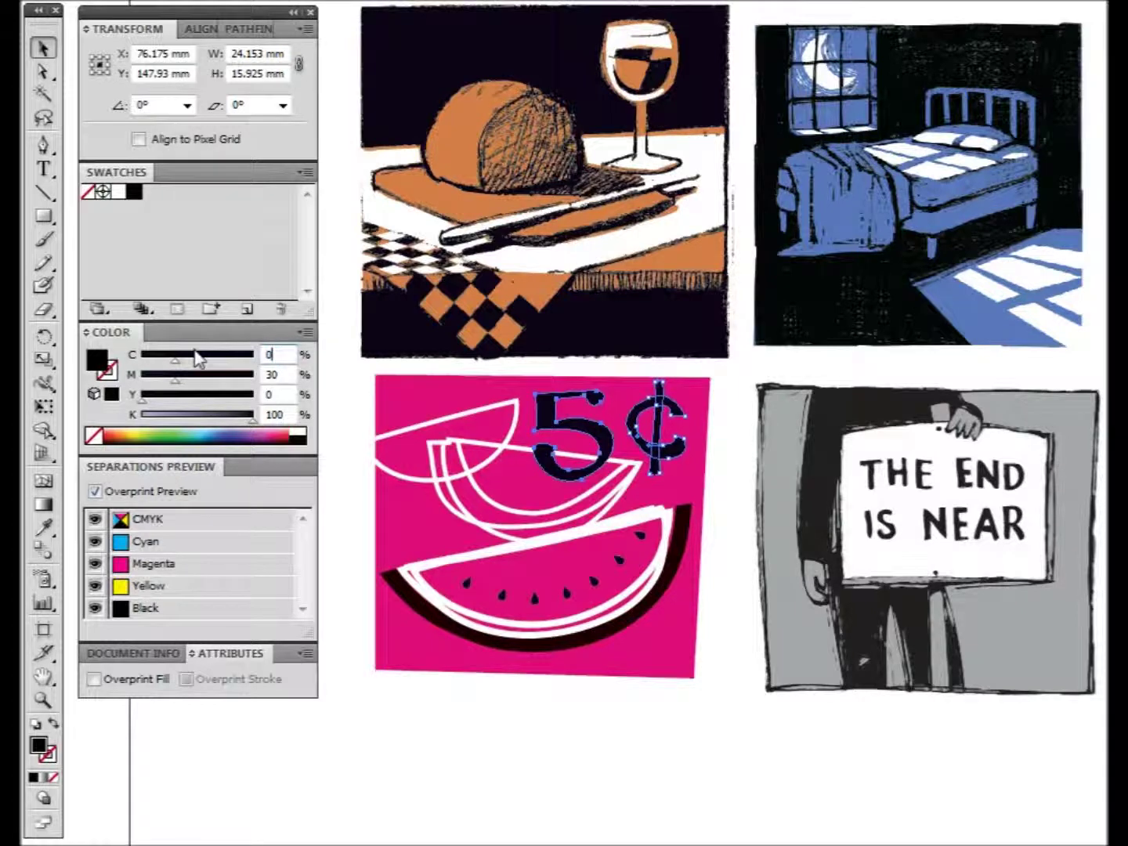
pyautogui.press('Tab')
pyautogui.write('0')
pyautogui.press('Tab')
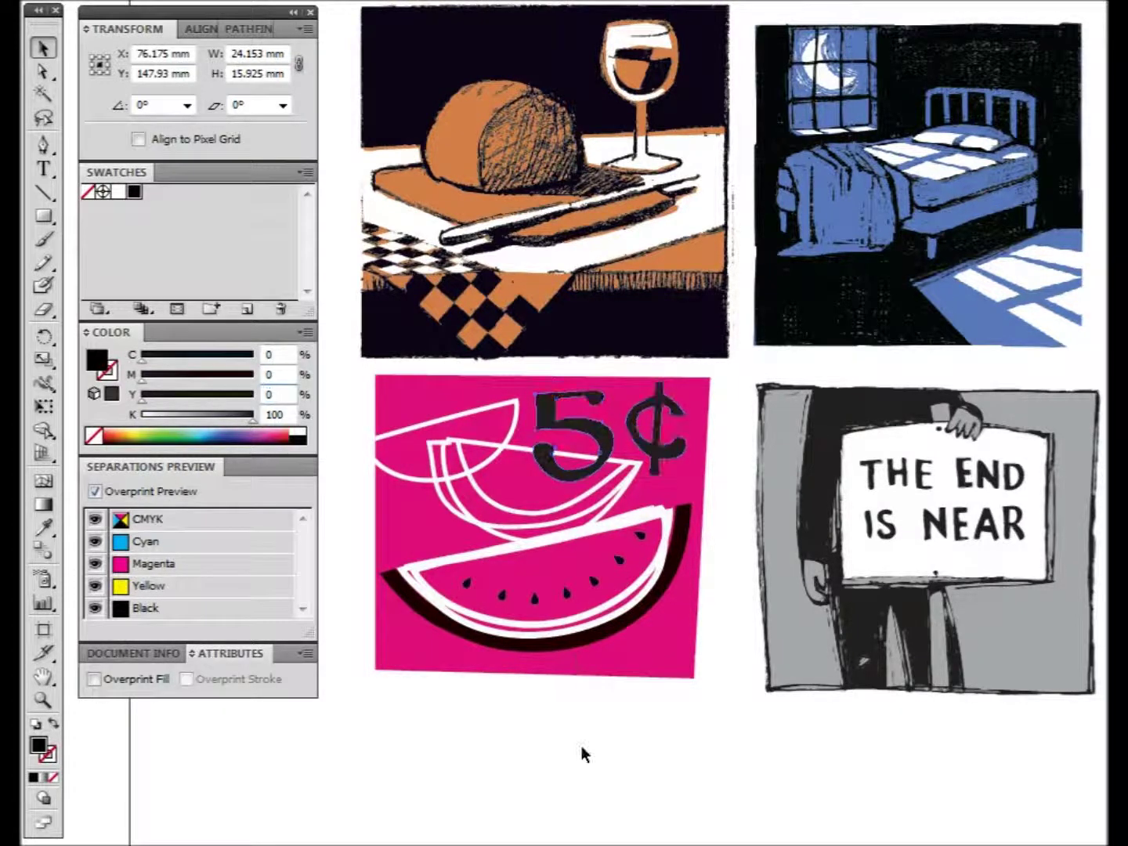
# Toggle the Black separation off and on to check the 5¢ against the magenta background
pyautogui.click(581, 747)
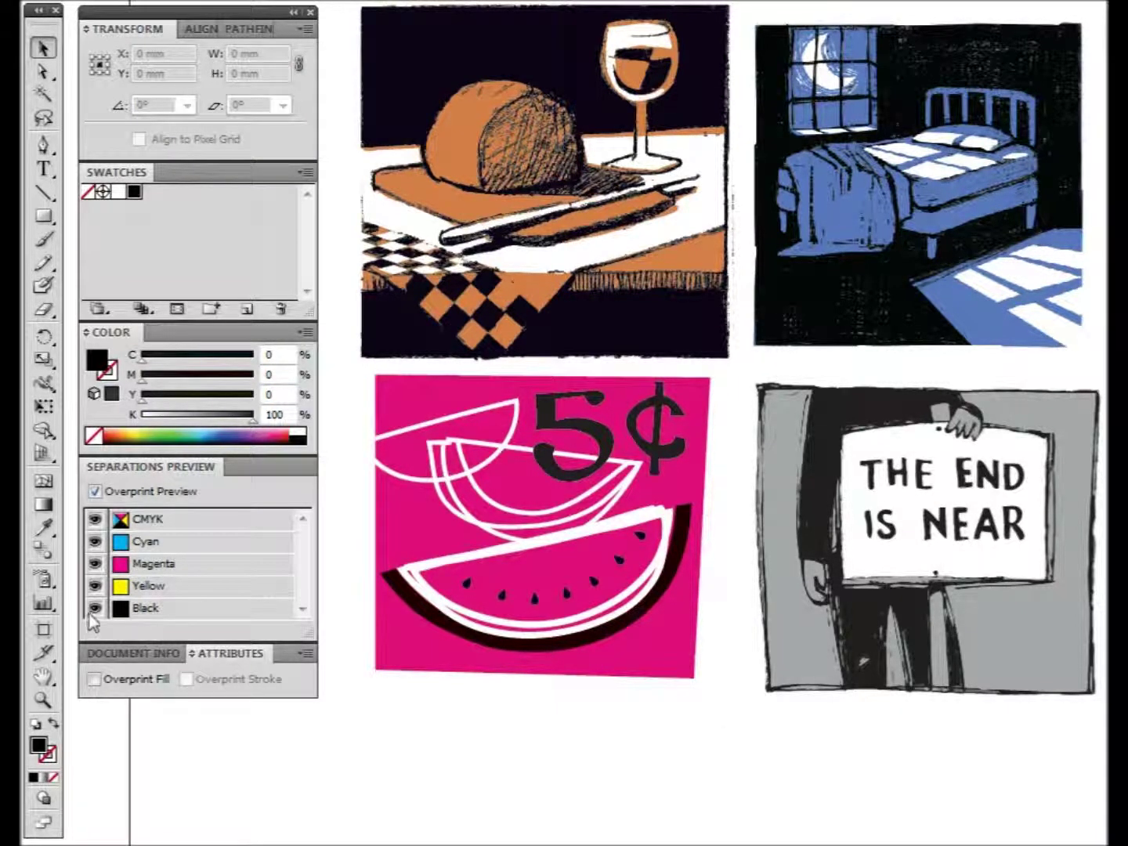
pyautogui.click(94, 610)
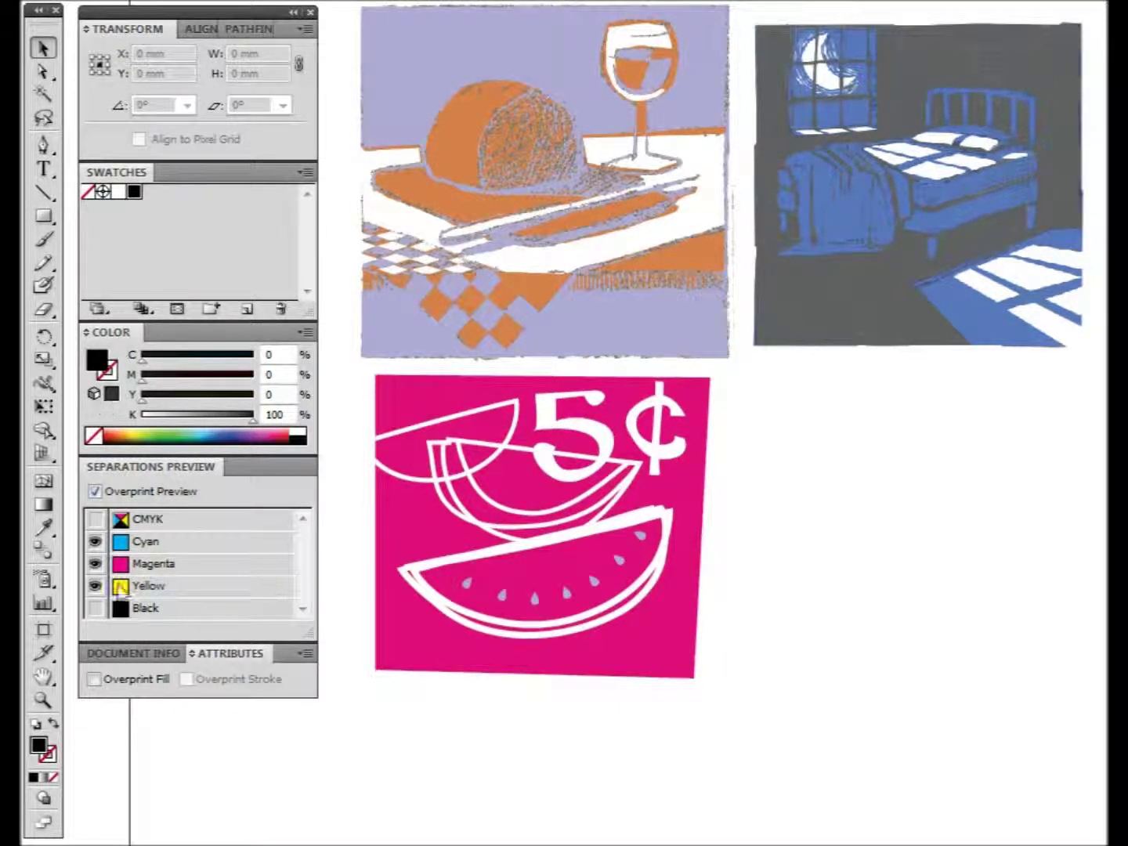
pyautogui.click(95, 608)
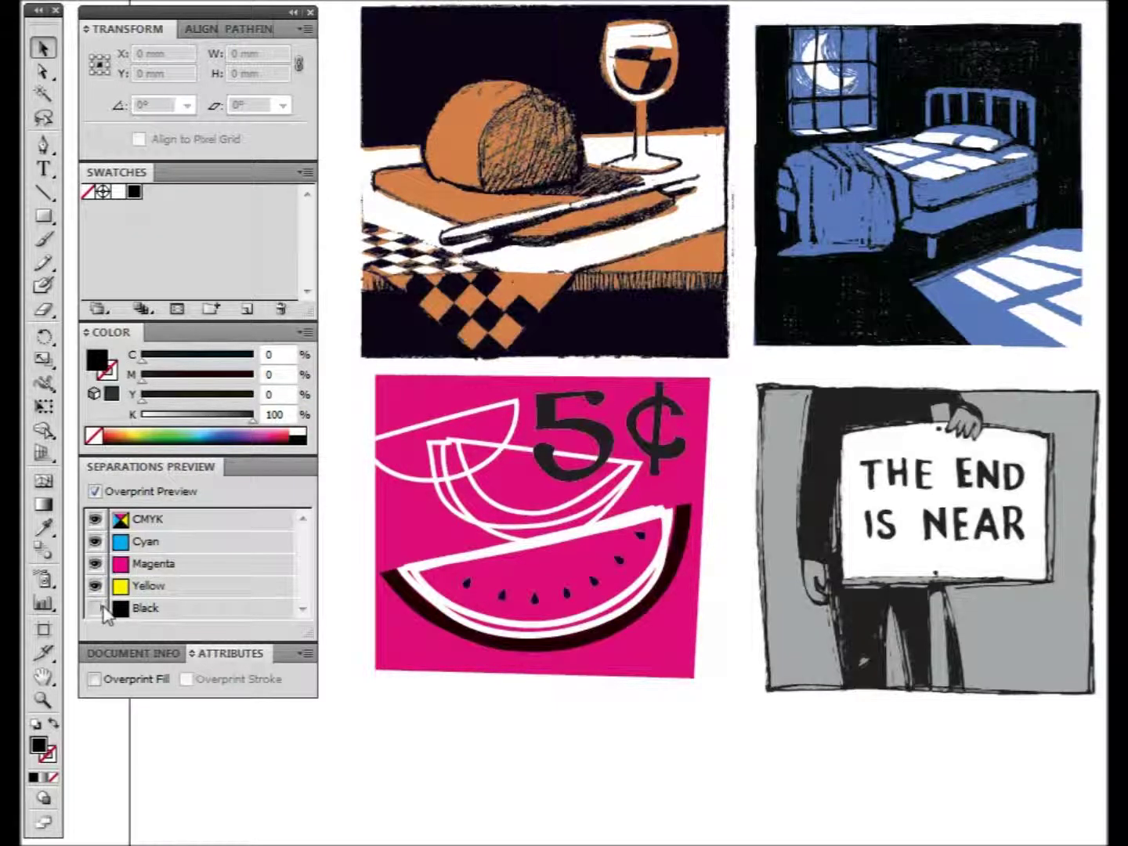
pyautogui.click(100, 608)
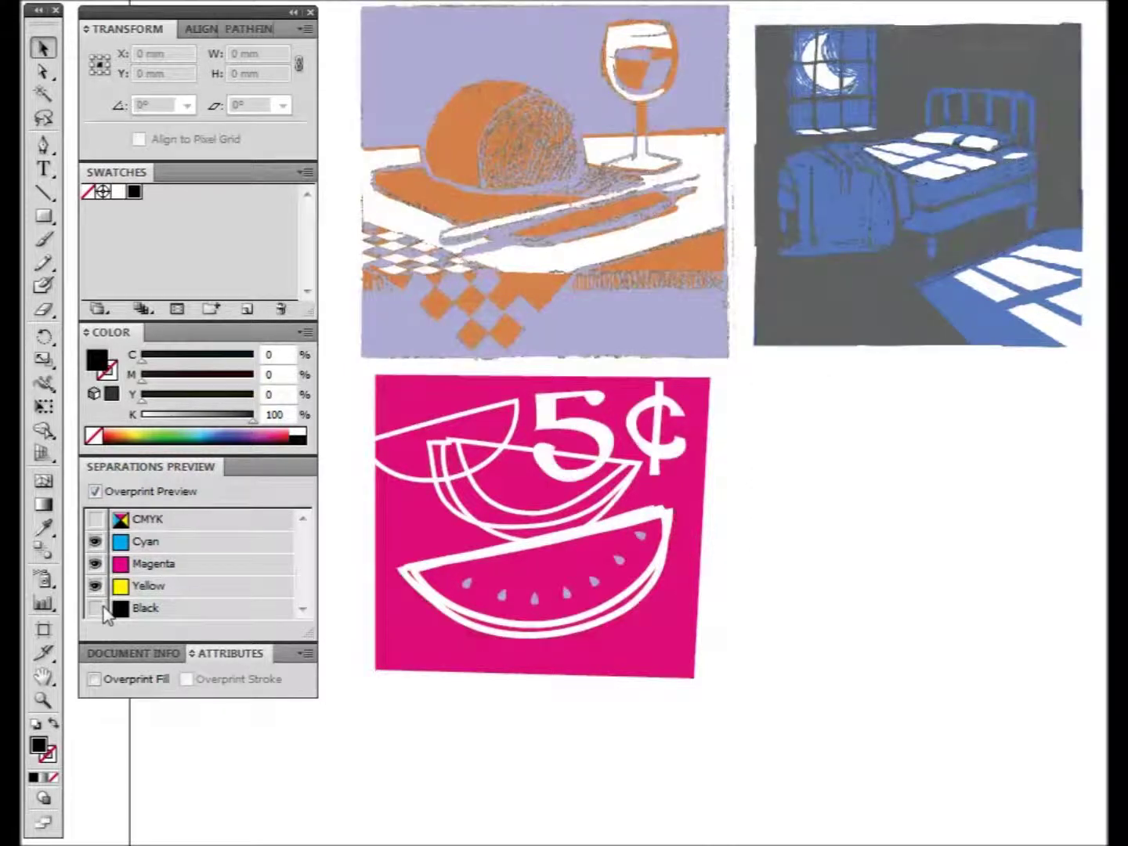
pyautogui.click(102, 609)
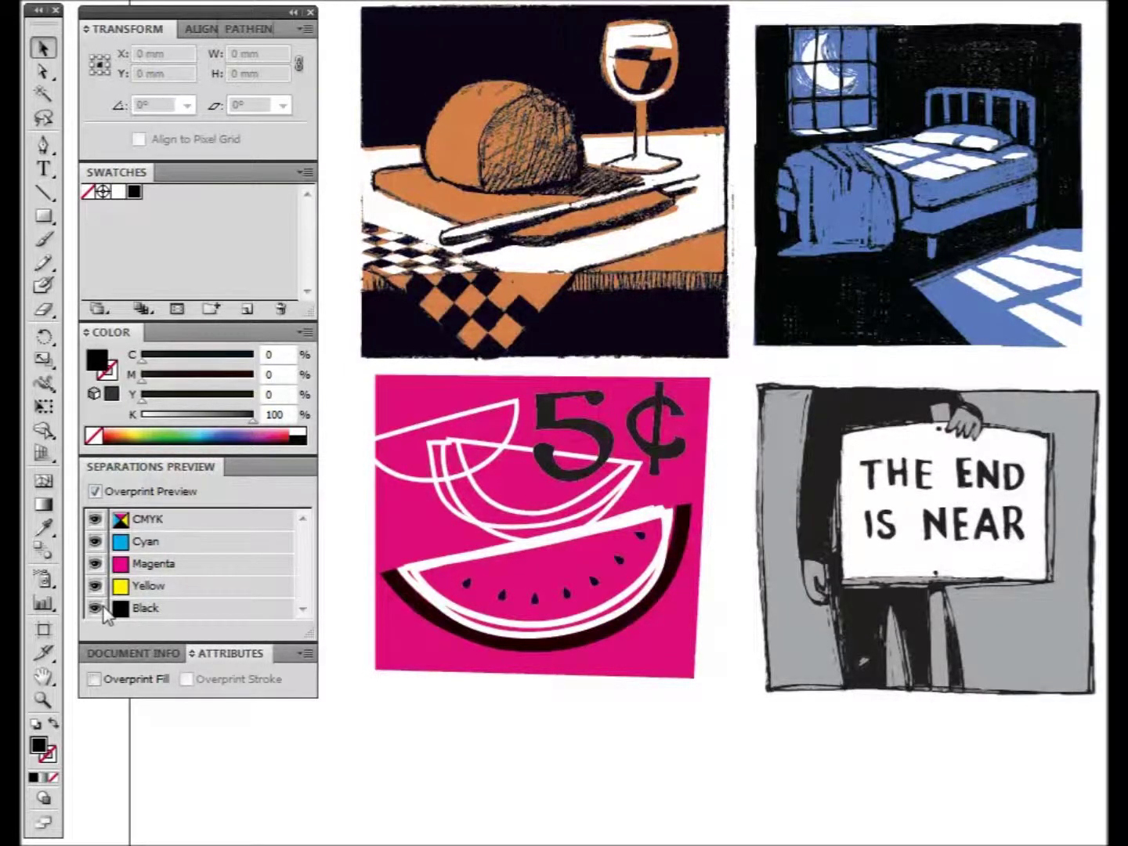
# Select the 5 and ¢ paths and turn on Overprint Fill in the Attributes panel
pyautogui.click(43, 71)
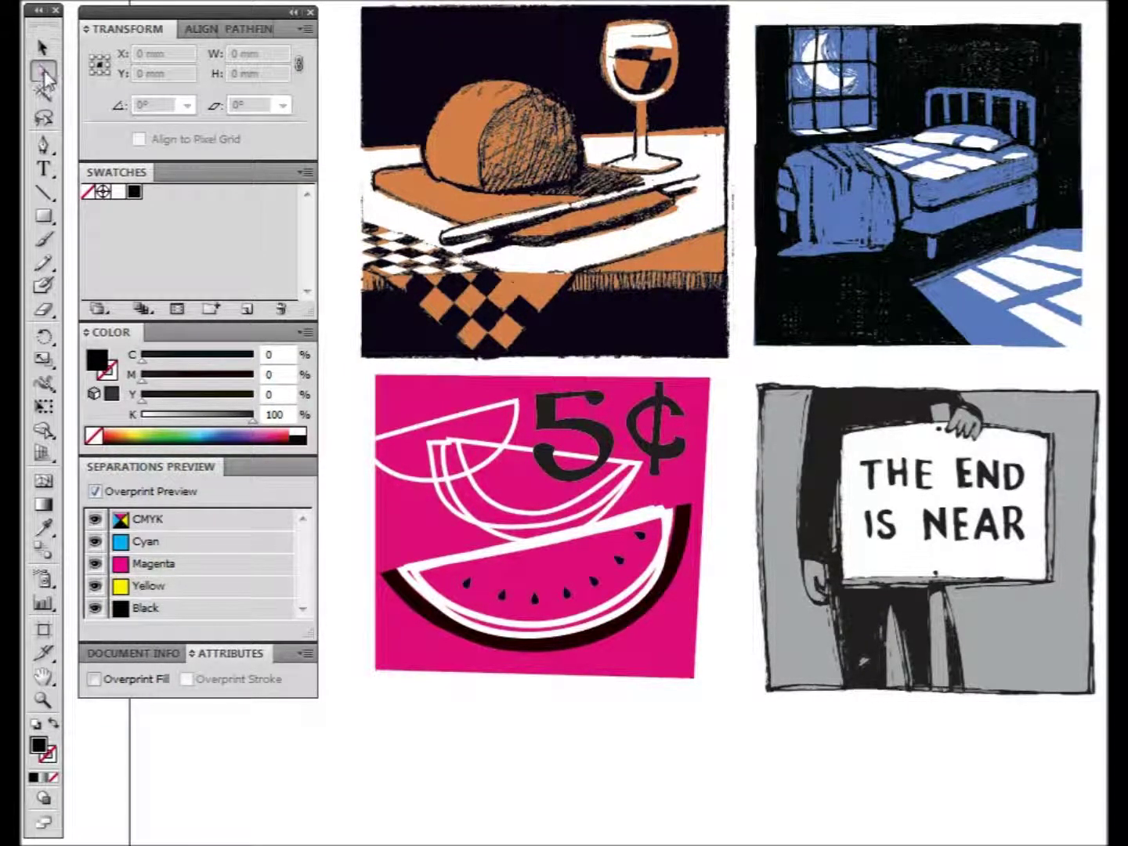
pyautogui.click(652, 609)
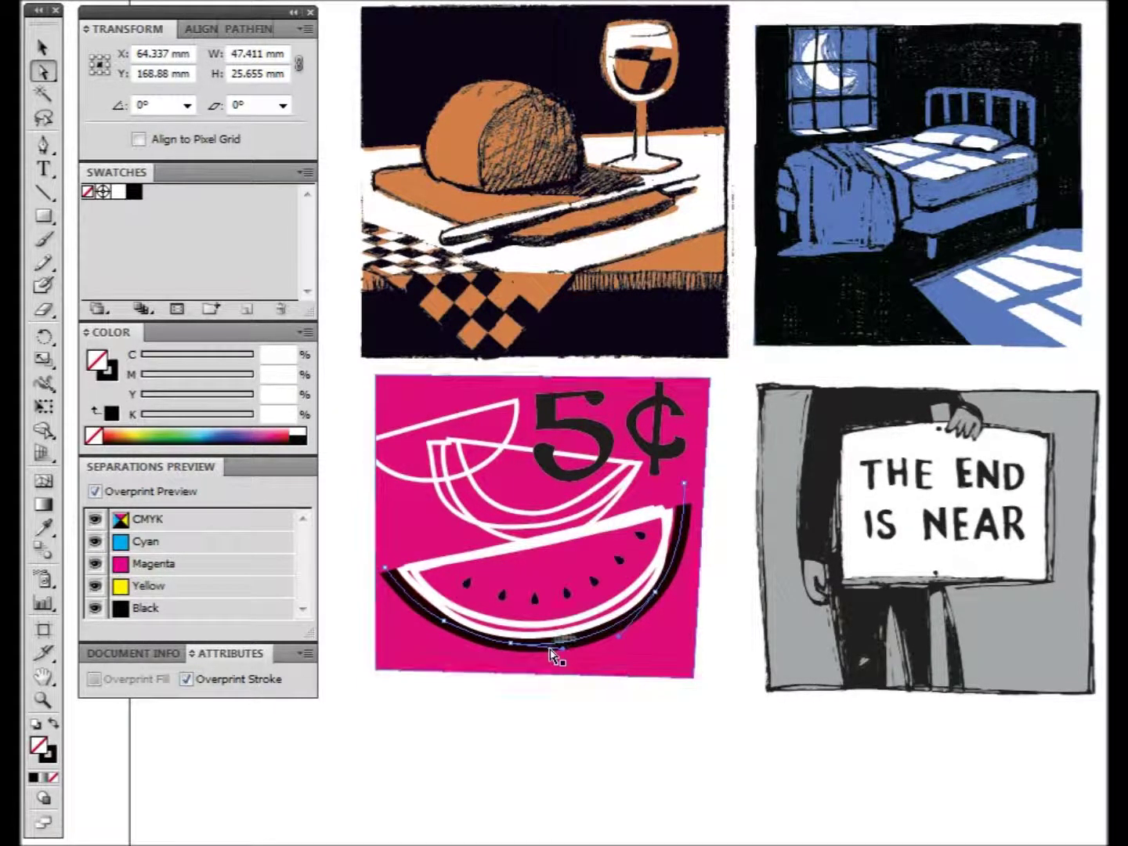
pyautogui.click(636, 432)
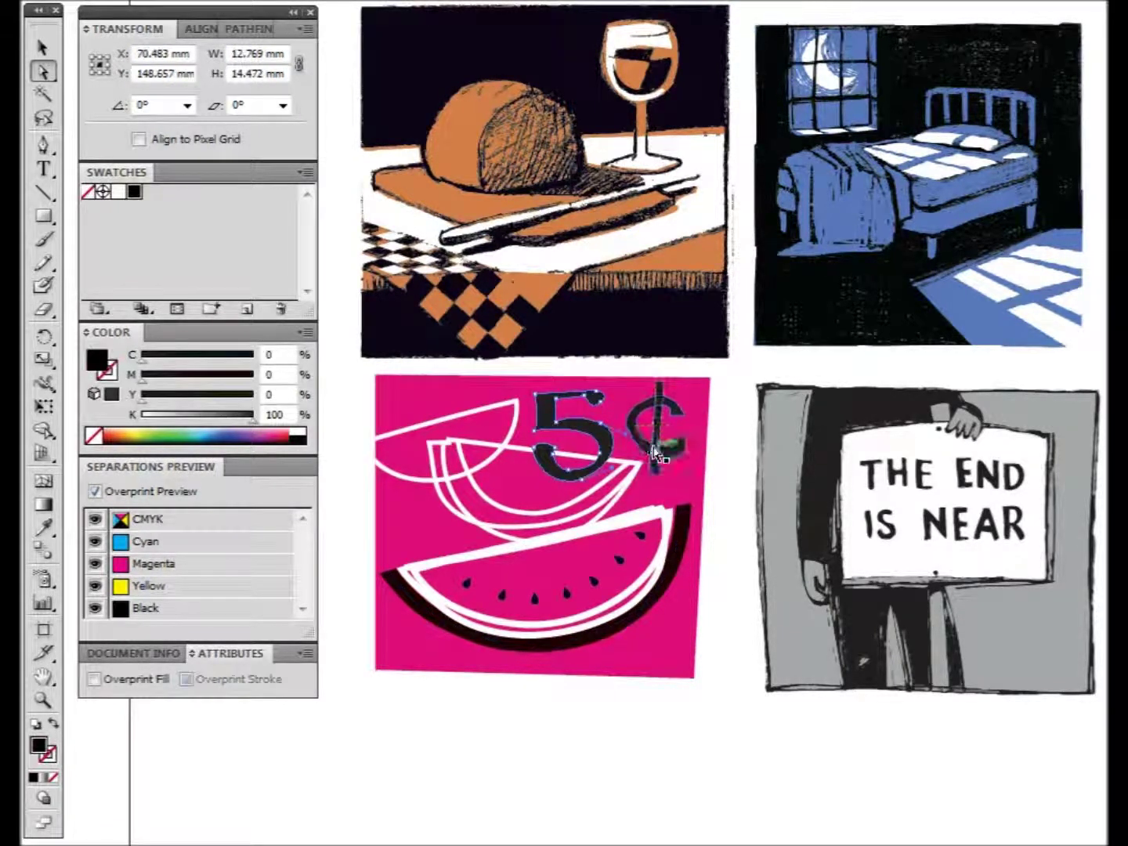
pyautogui.click(668, 448)
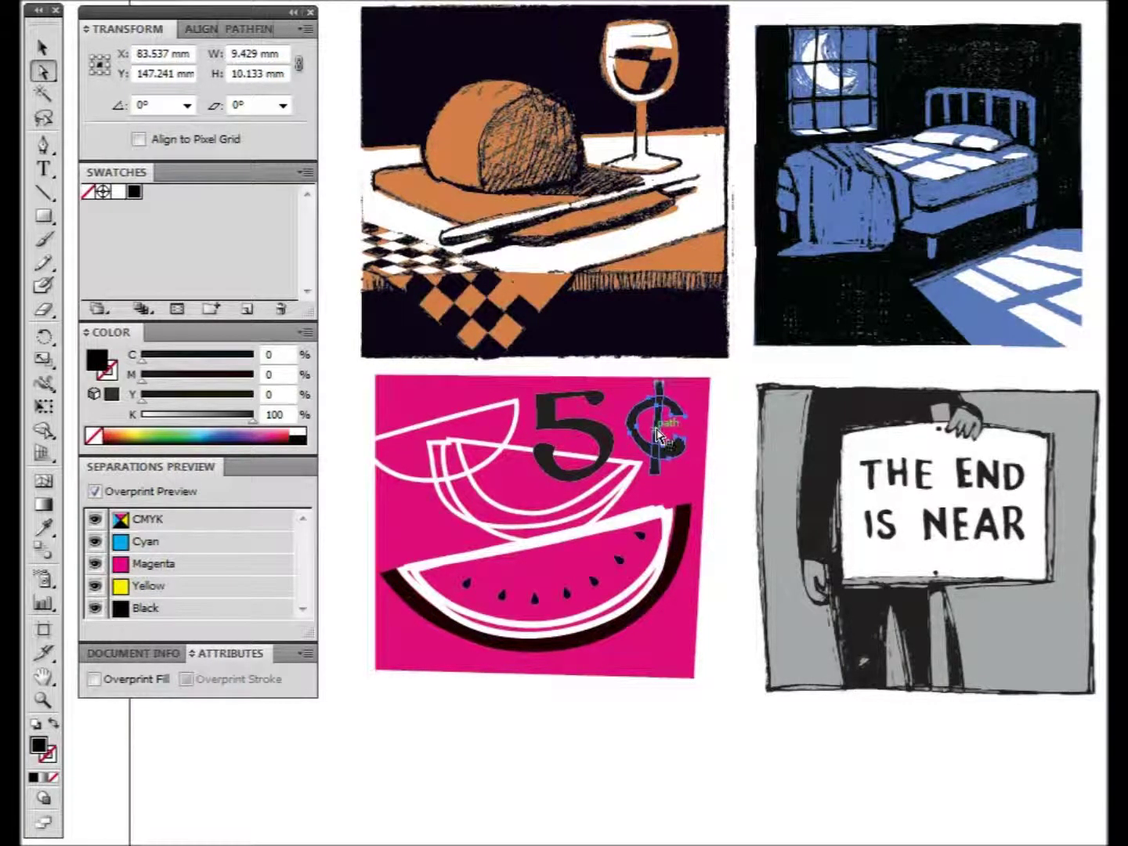
pyautogui.keyDown('shift'); pyautogui.click(576, 439); pyautogui.keyUp('shift')
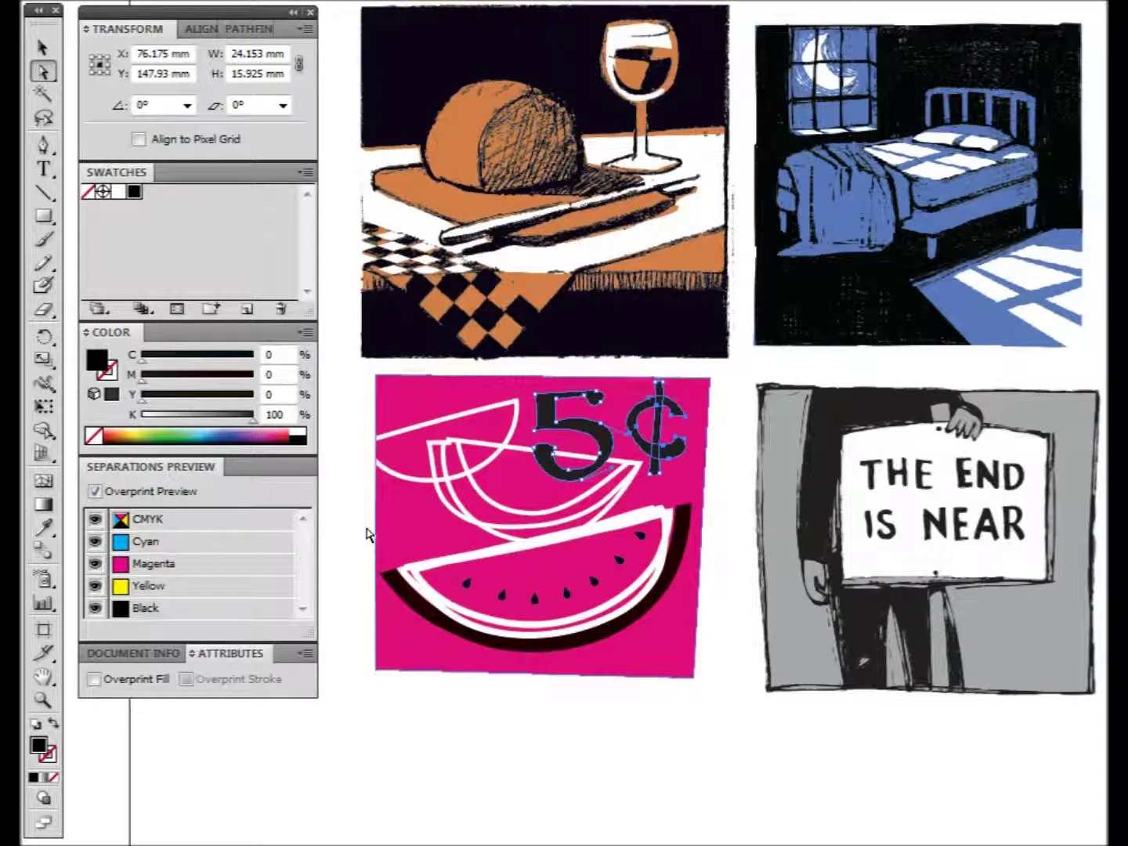
pyautogui.click(94, 679)
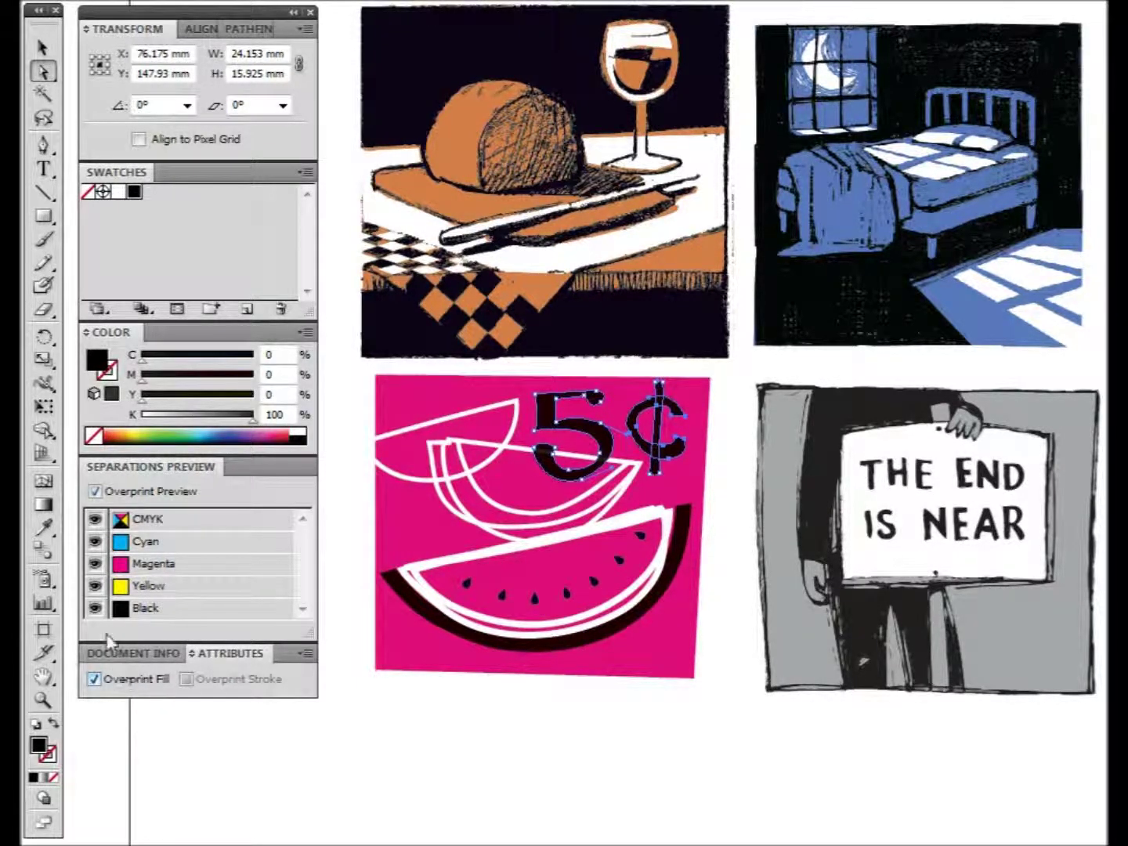
# Hide and restore the Black plate in Separations Preview to verify the 5¢ overprints
pyautogui.click(95, 608)
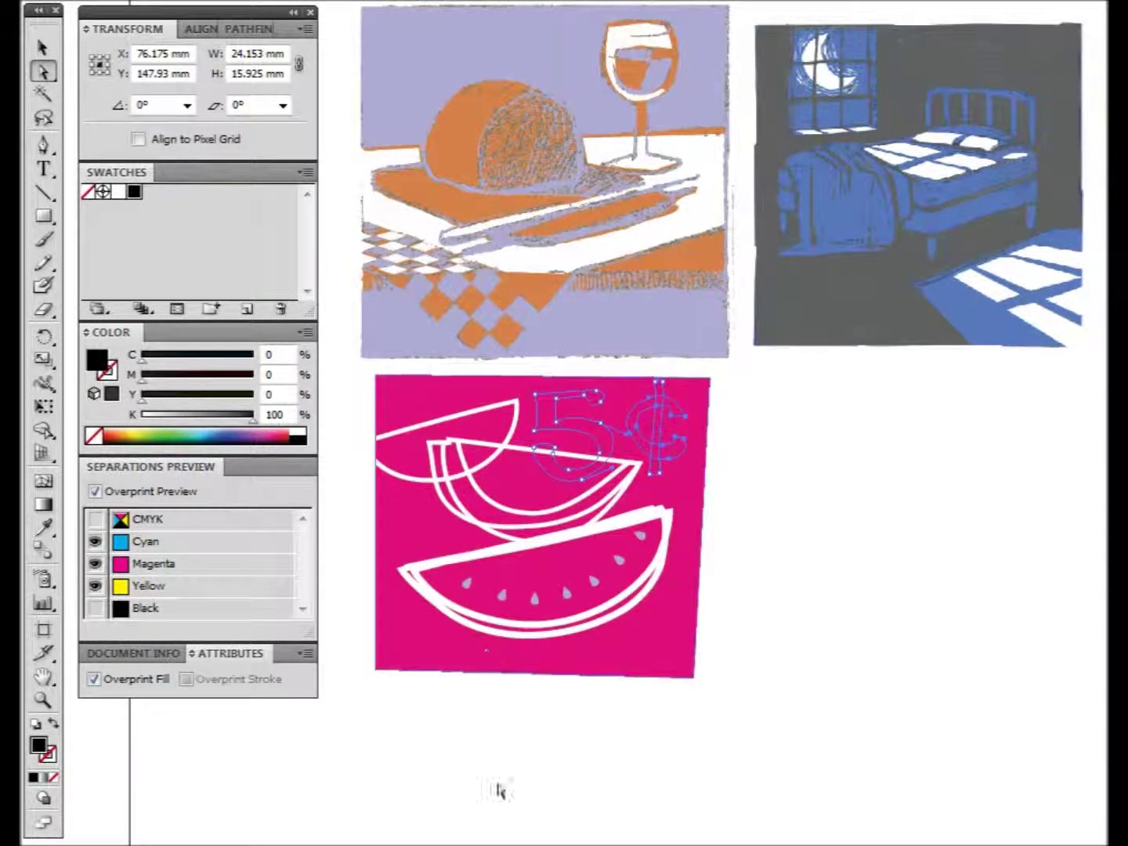
pyautogui.click(506, 768)
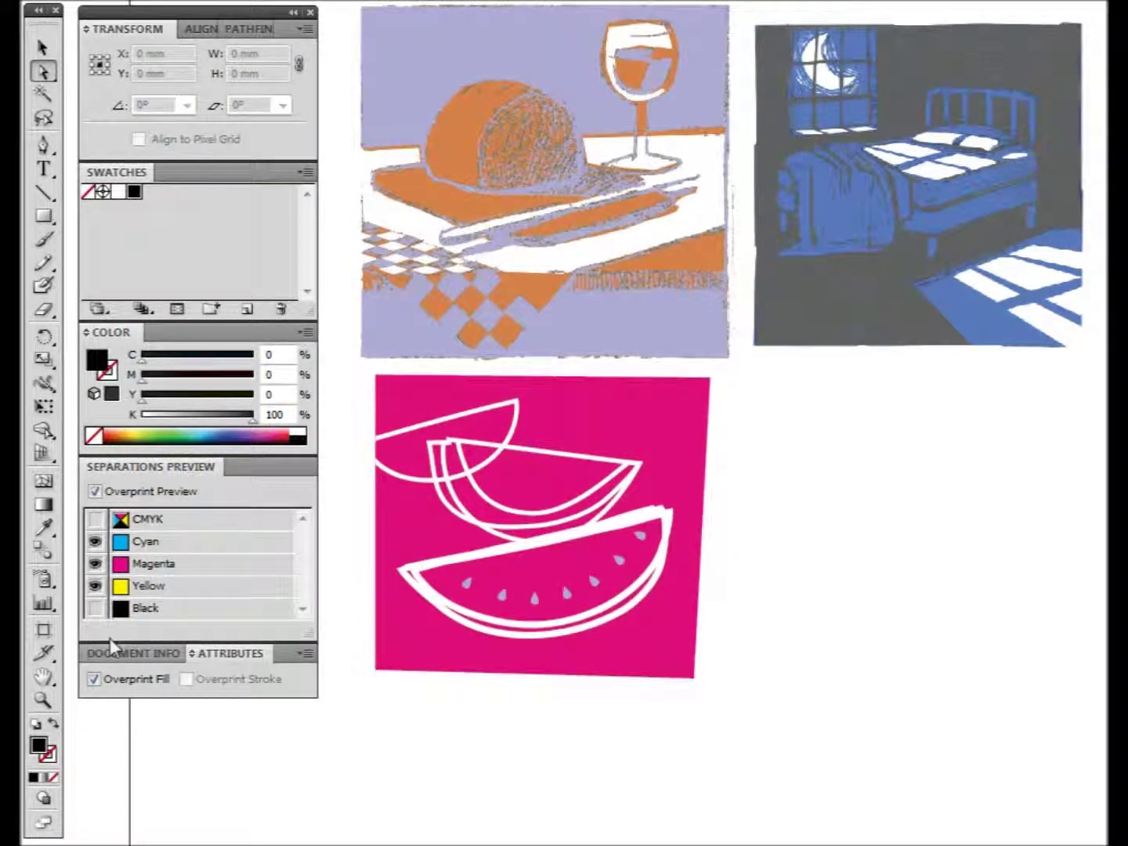
pyautogui.click(94, 607)
pyautogui.click(94, 608)
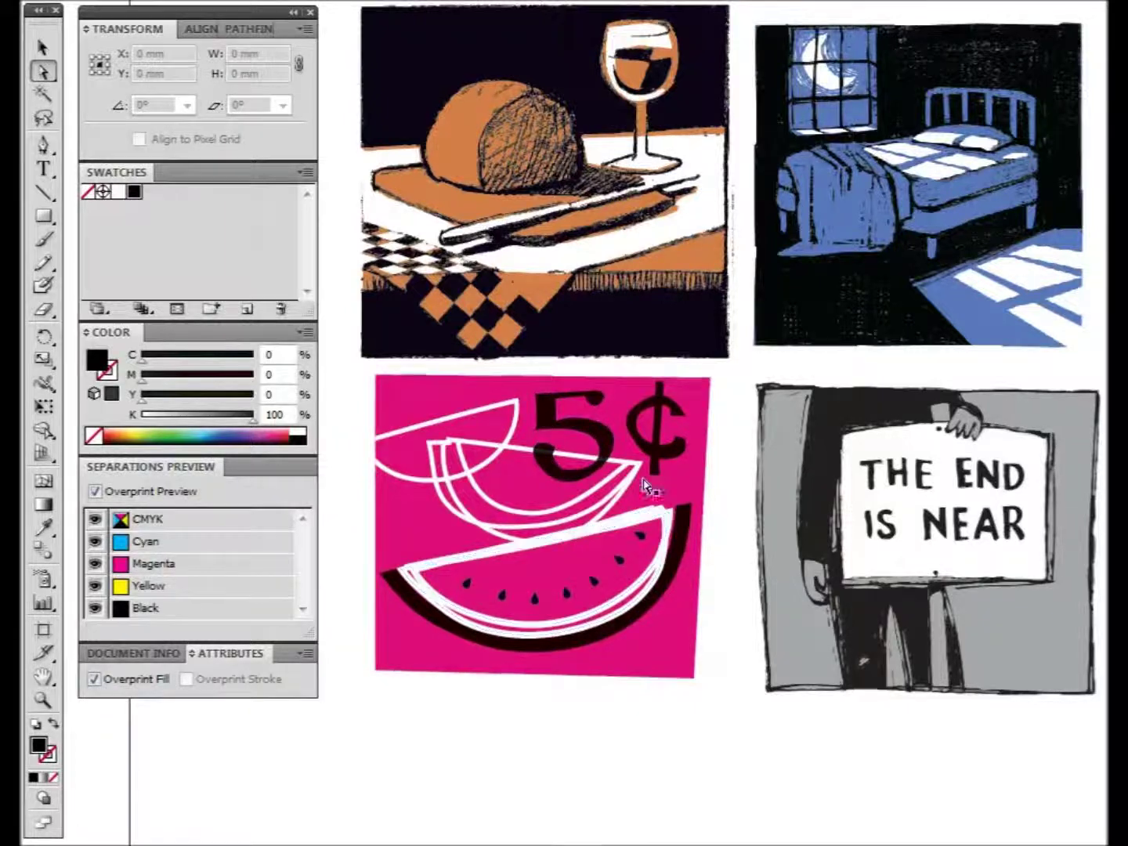
pyautogui.click(603, 433)
pyautogui.click(634, 438)
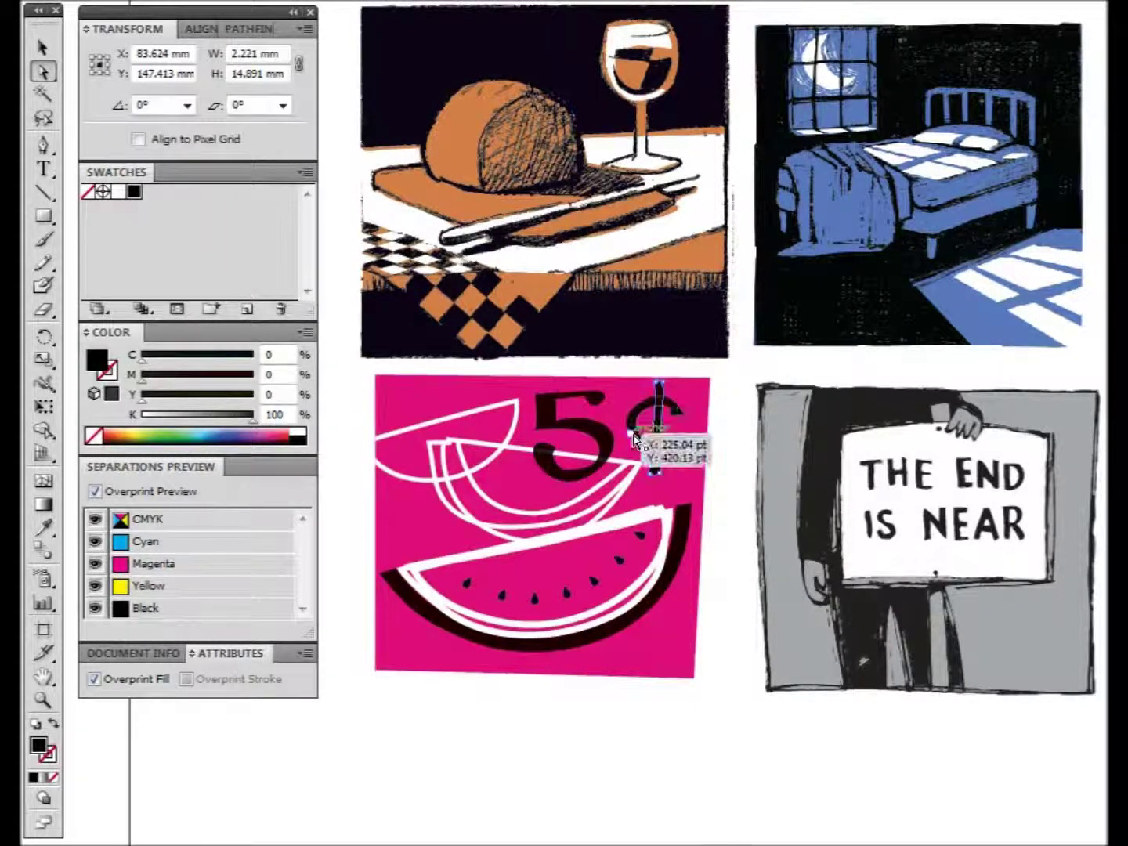
pyautogui.click(650, 453)
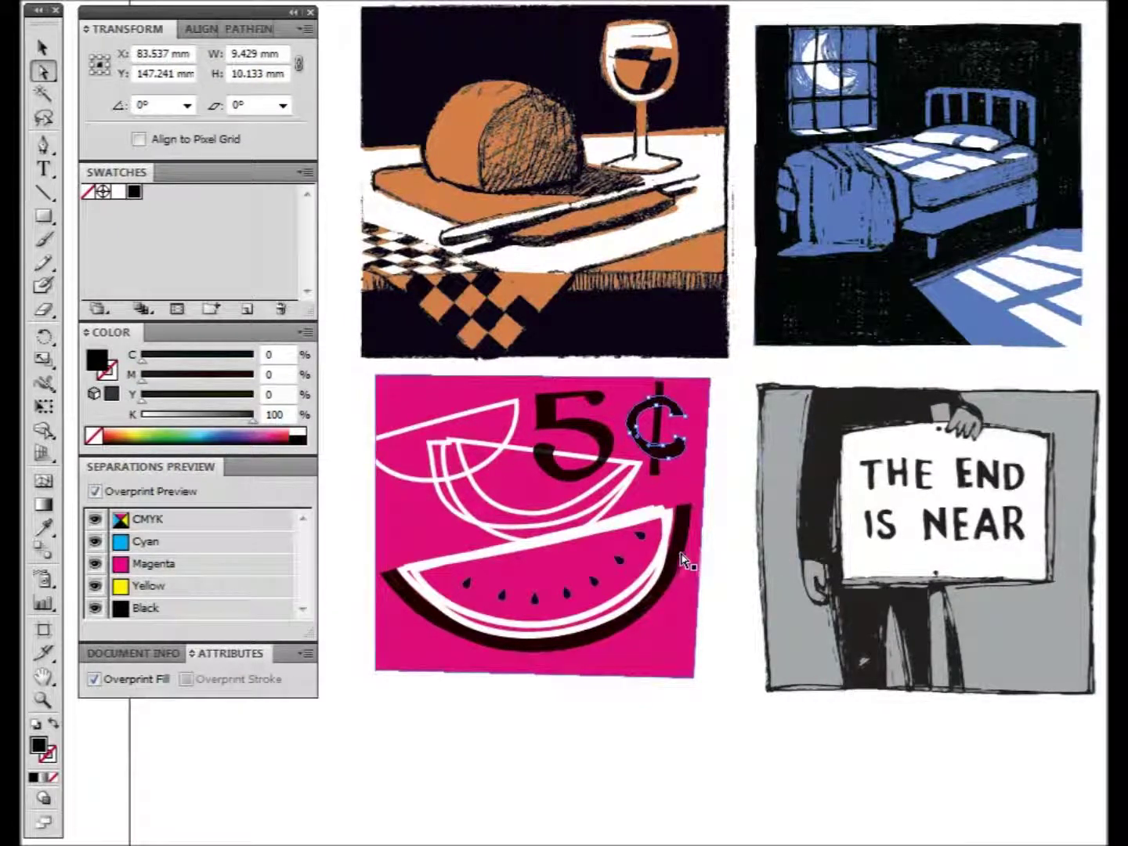
pyautogui.click(680, 647)
pyautogui.click(571, 709)
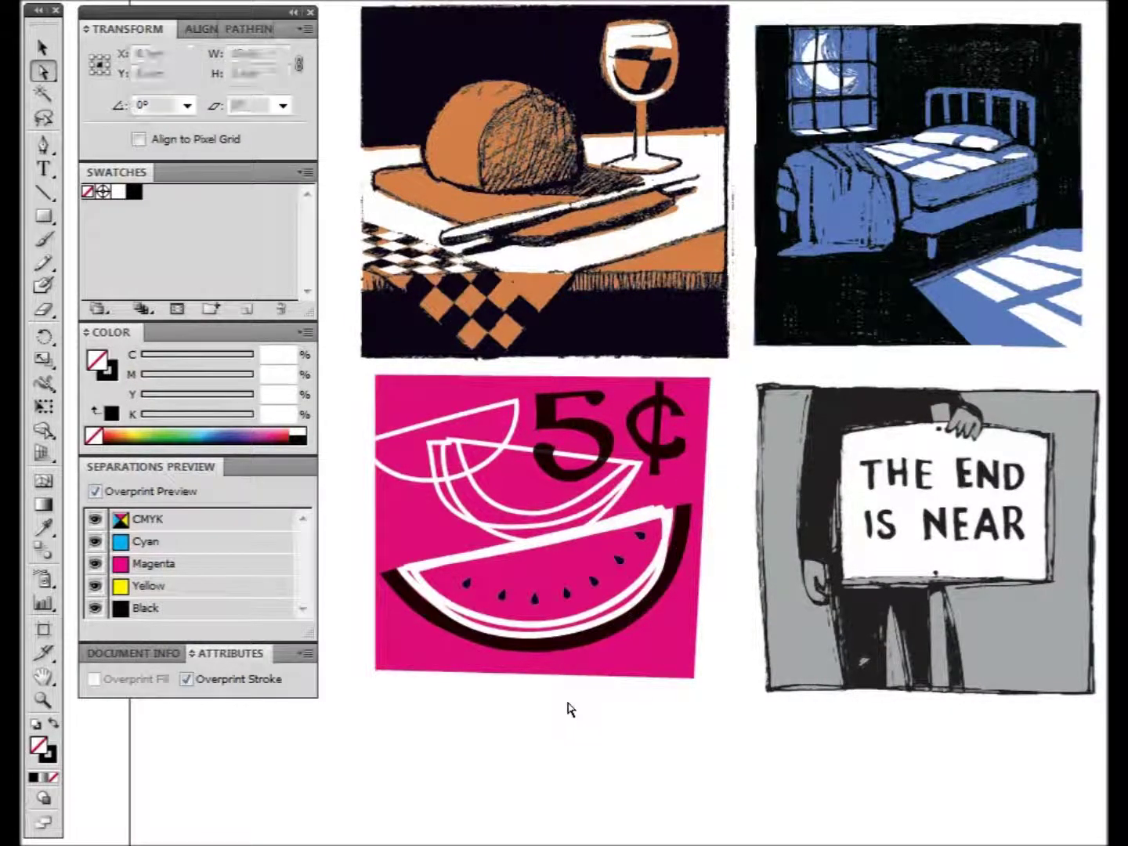